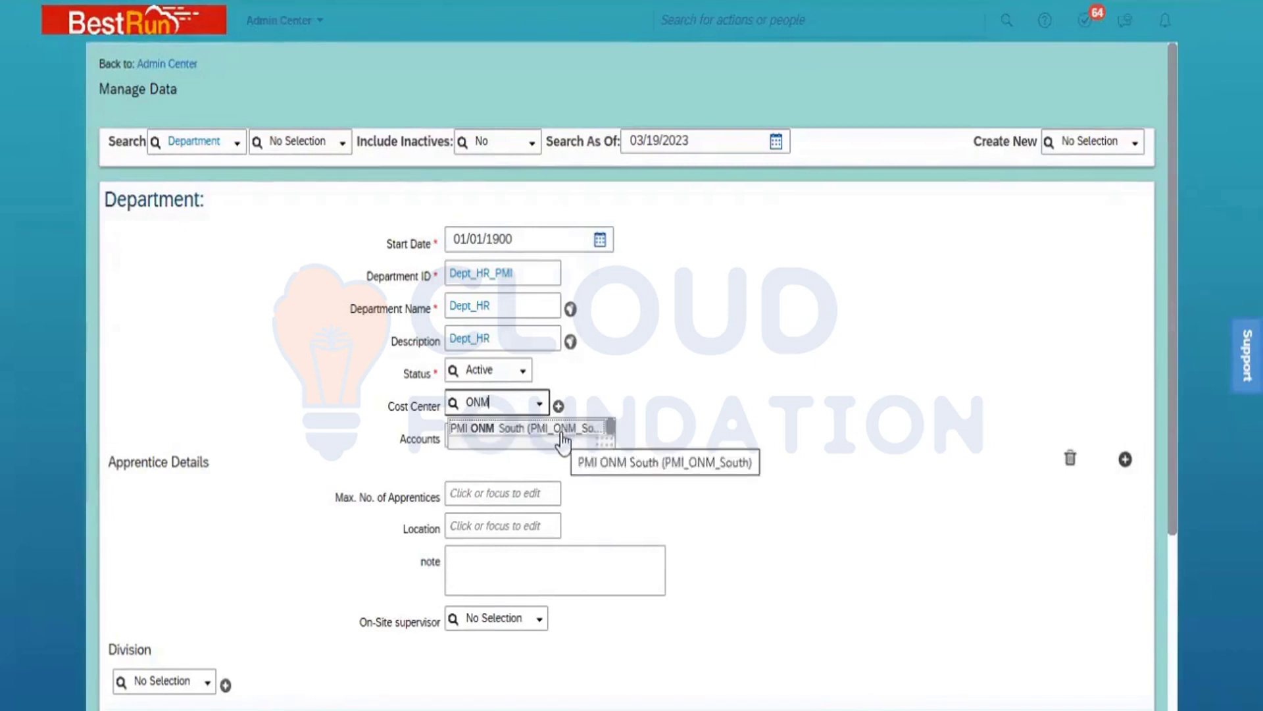
Step: Set the department's cost center to PMI ONM South (PMI_ONM_South) and delete the blank Apprentice Details entry
left_click(561, 431)
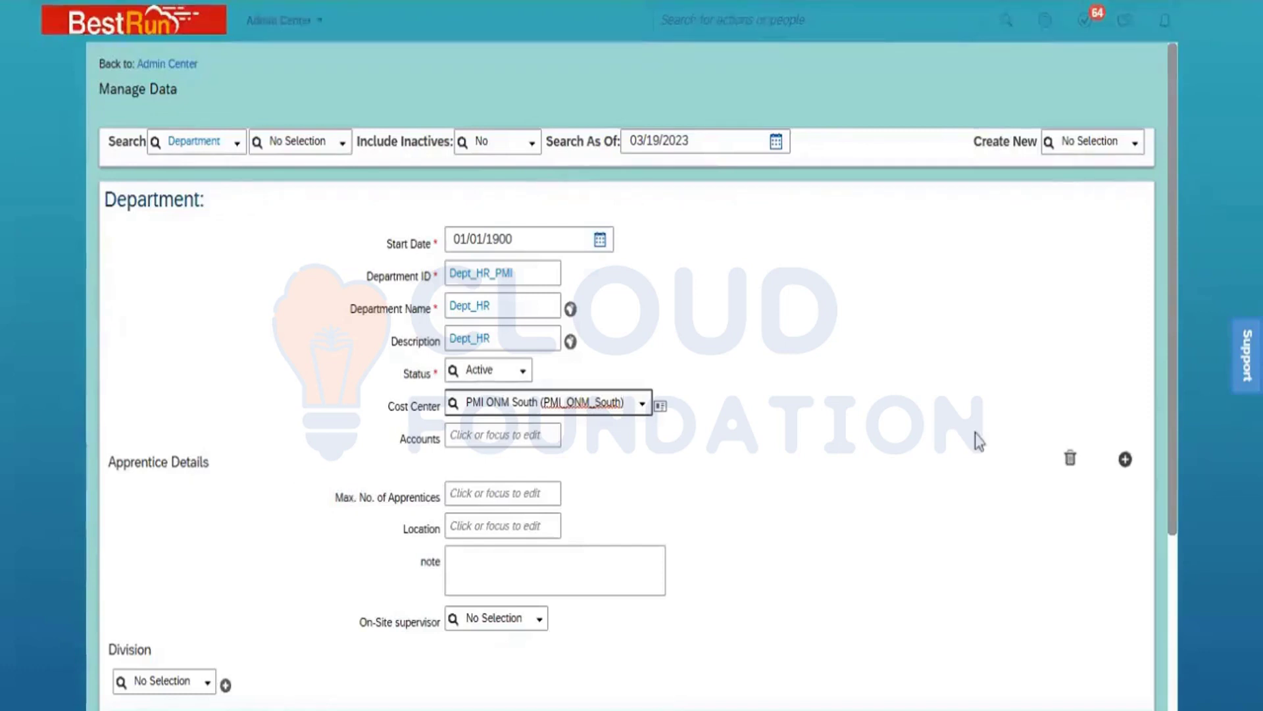
left_click(1070, 459)
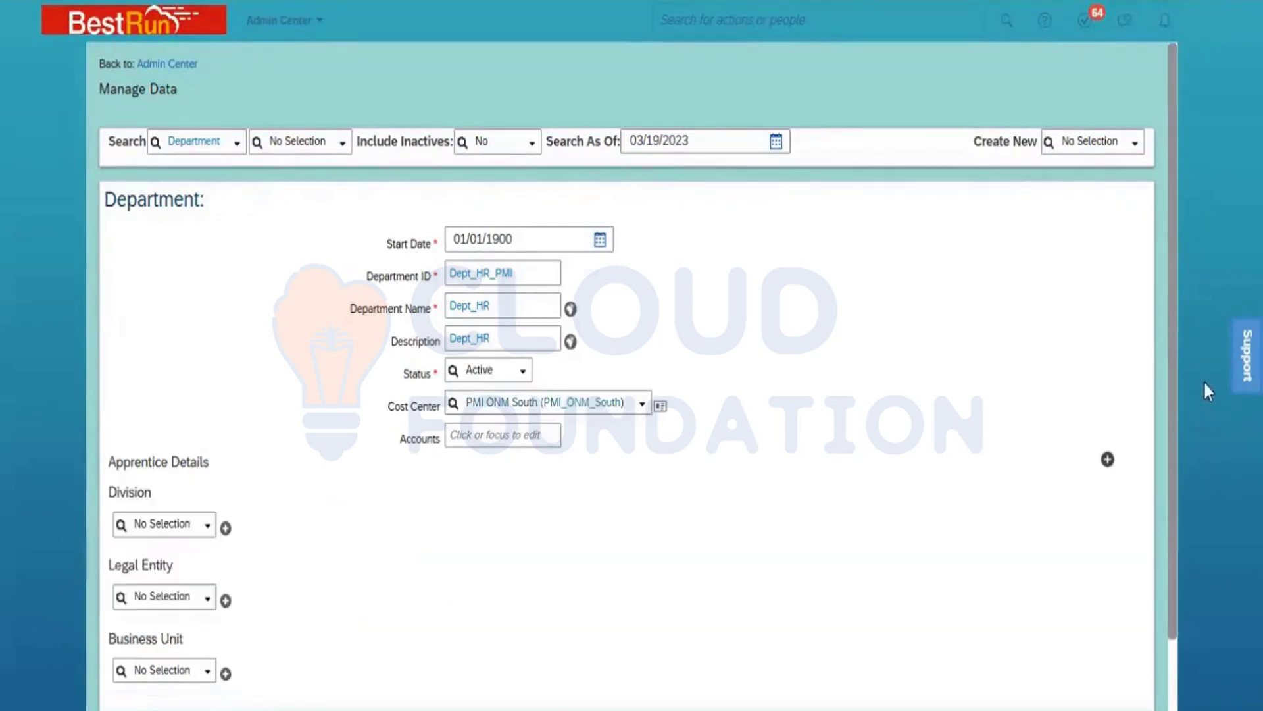
Step: Assign the division Power Mech ONM (PowerMech_ONM) and the legal entity Power Mech Infra Pvt Ltd to the department
scroll(1162, 450, "down", 2)
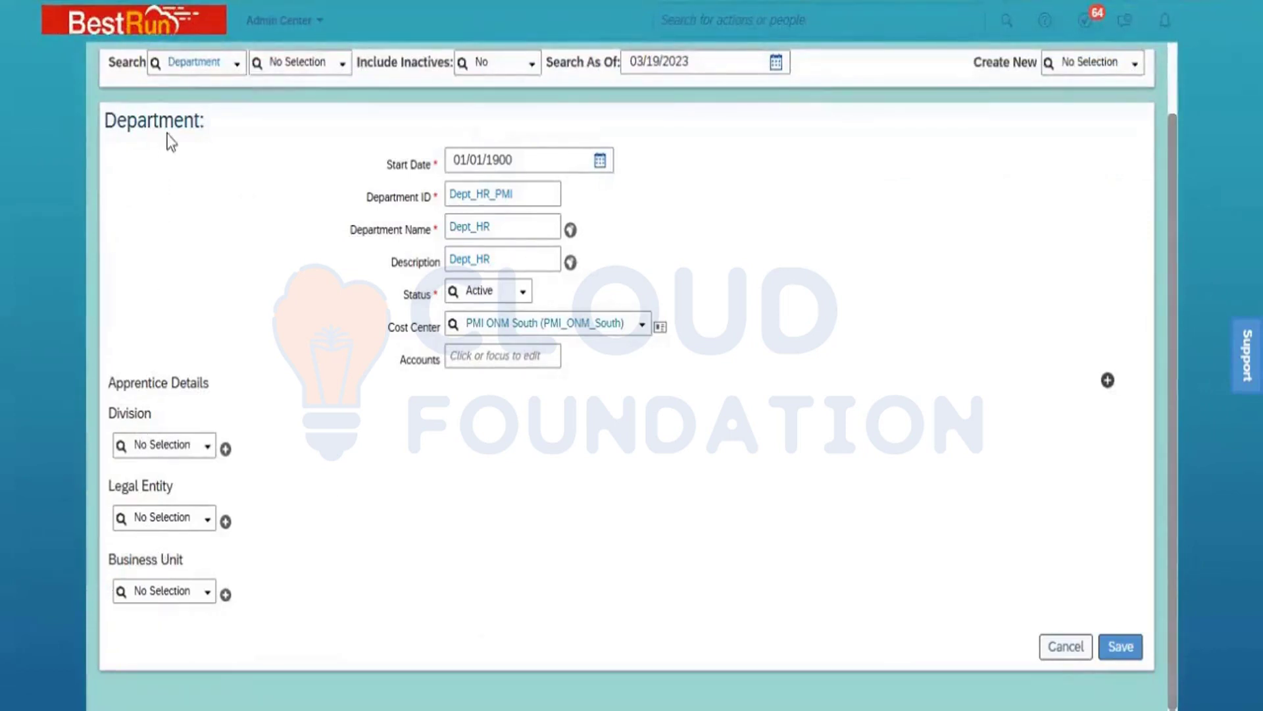
left_click(169, 443)
type("ONM")
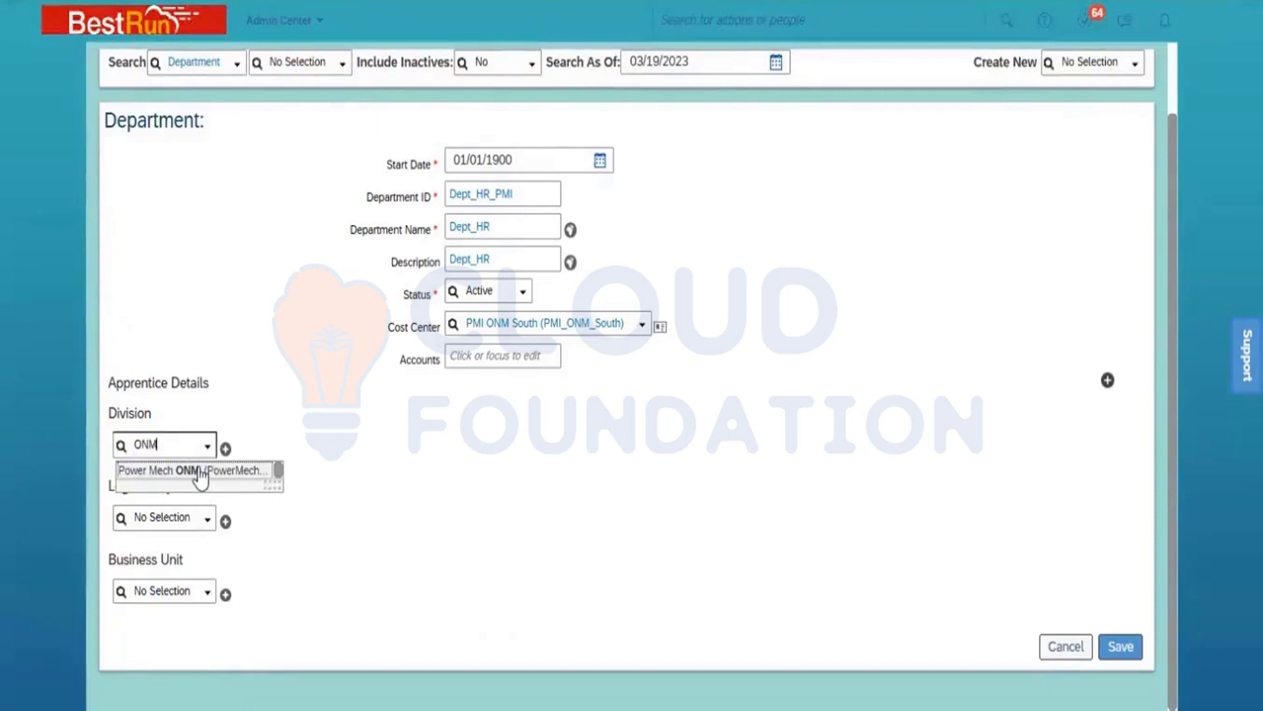
left_click(195, 480)
left_click(165, 552)
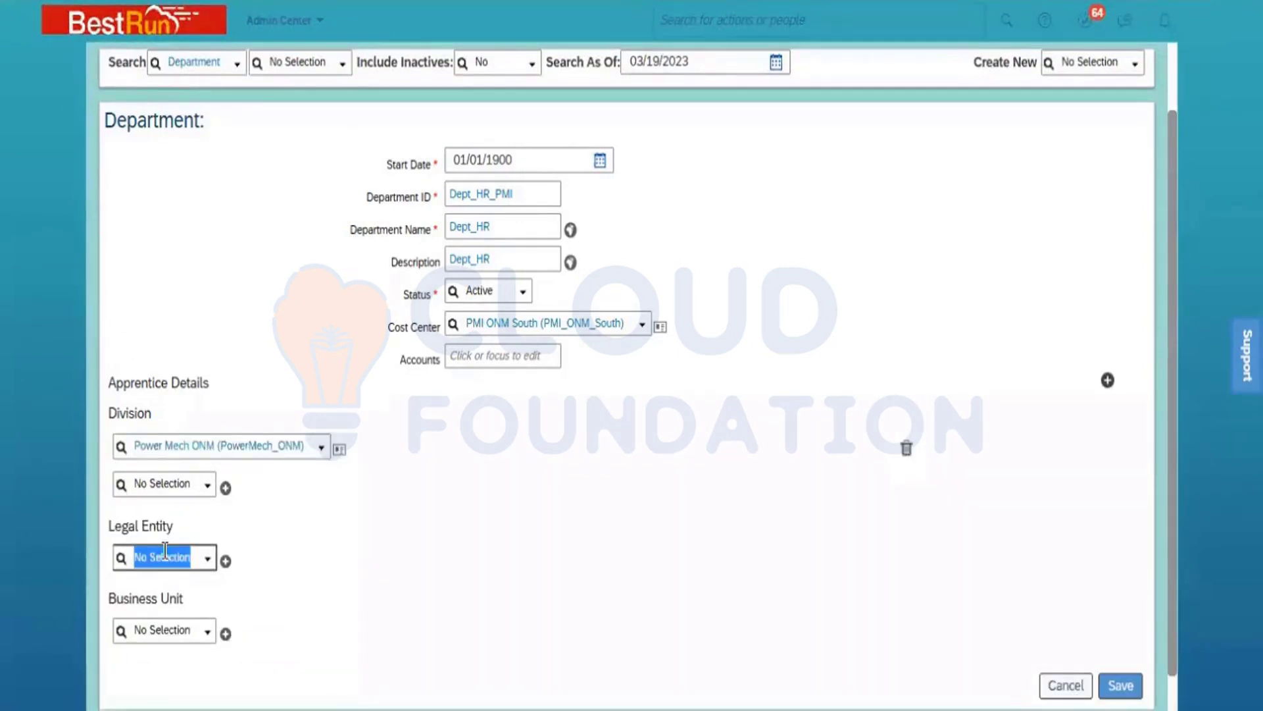
type("Power")
left_click(184, 584)
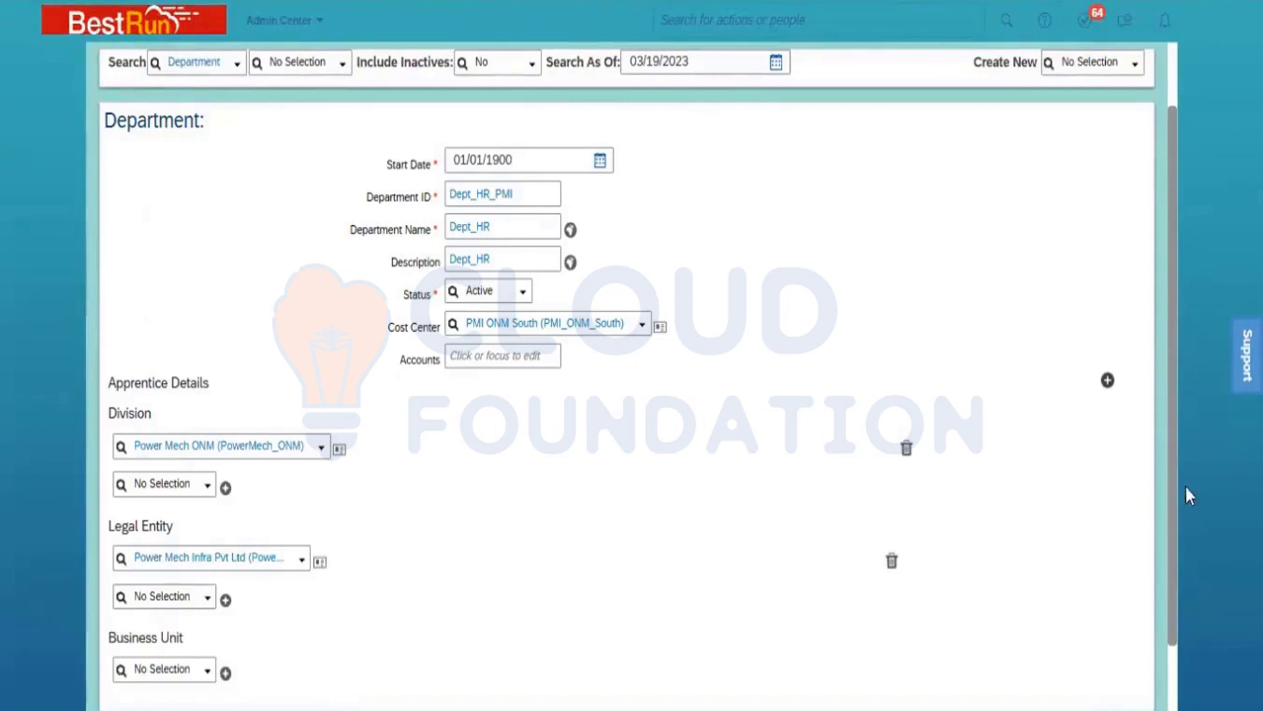
Step: Assign the business unit BU ONM South (BU_ONM_South) to the department and save the record
left_click_drag(1172, 478, 1176, 593)
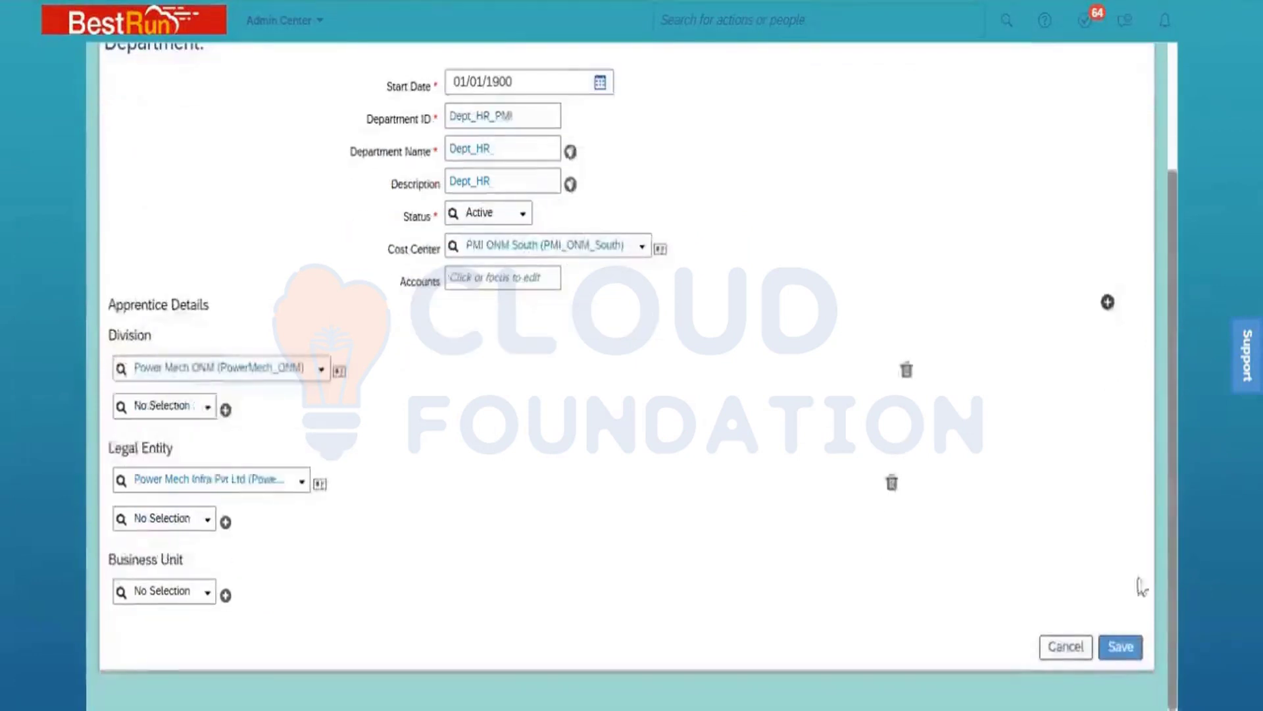
left_click(154, 588)
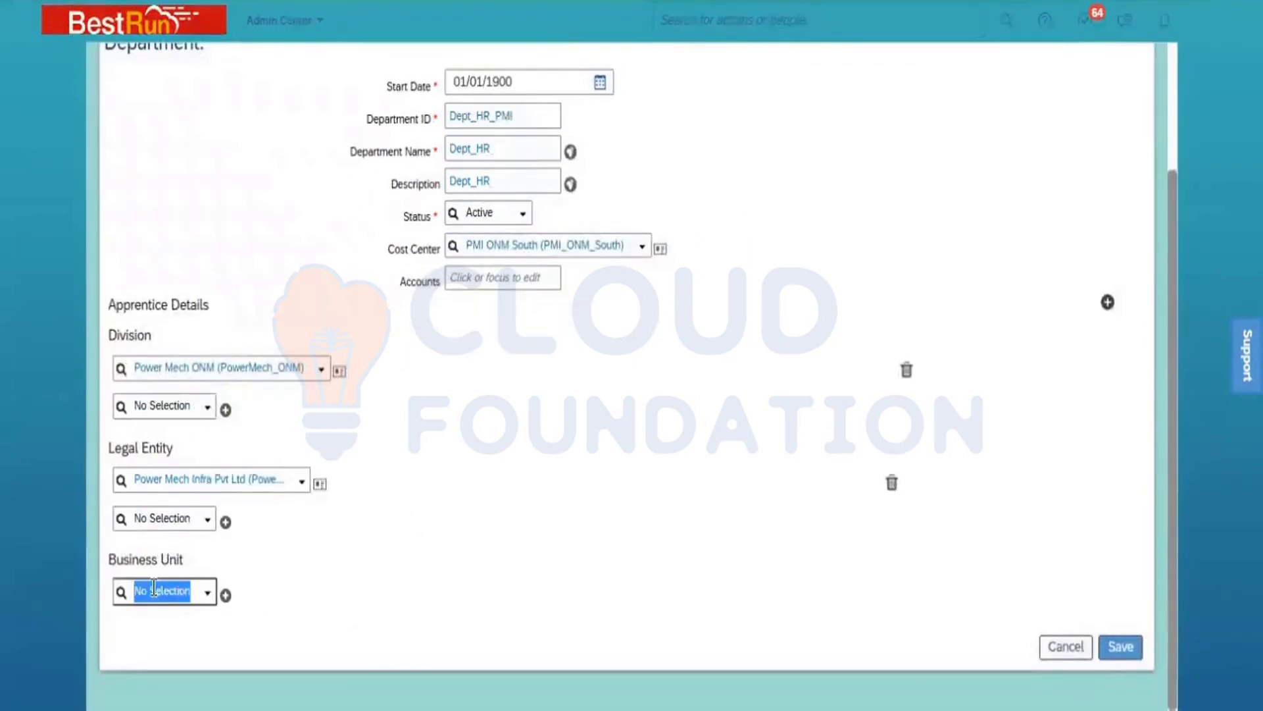
type("ONM")
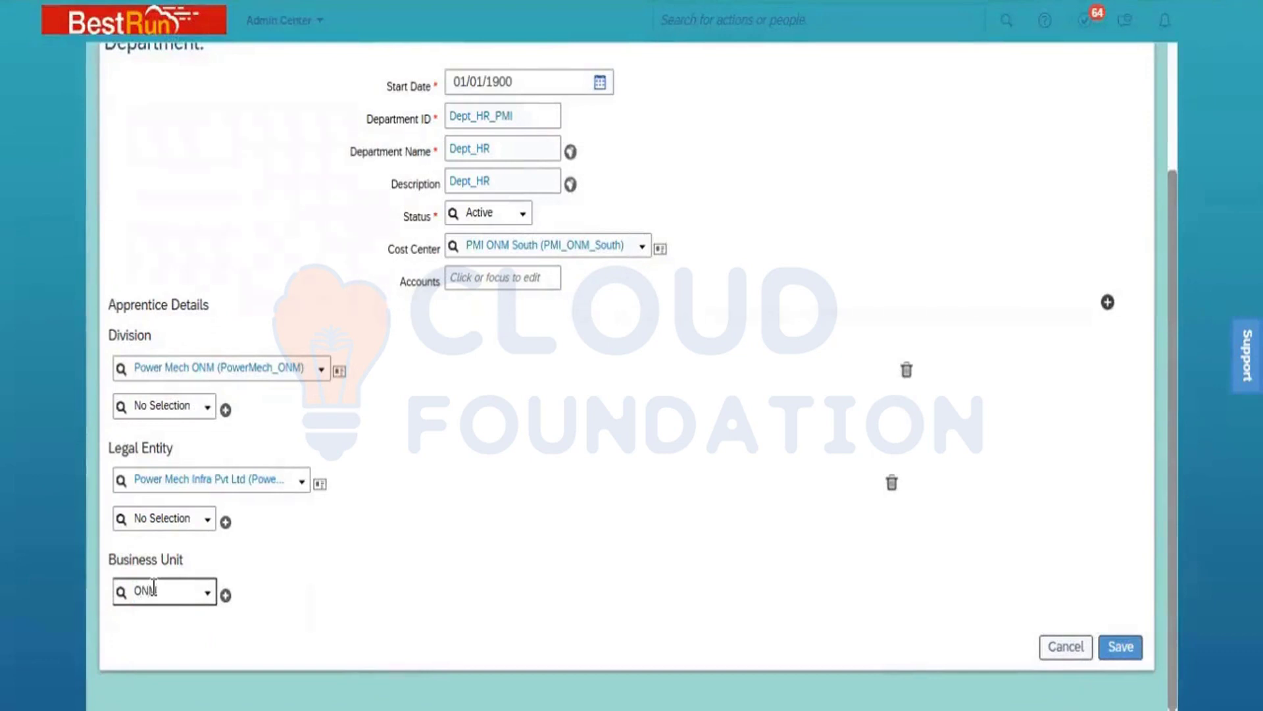
left_click(221, 494)
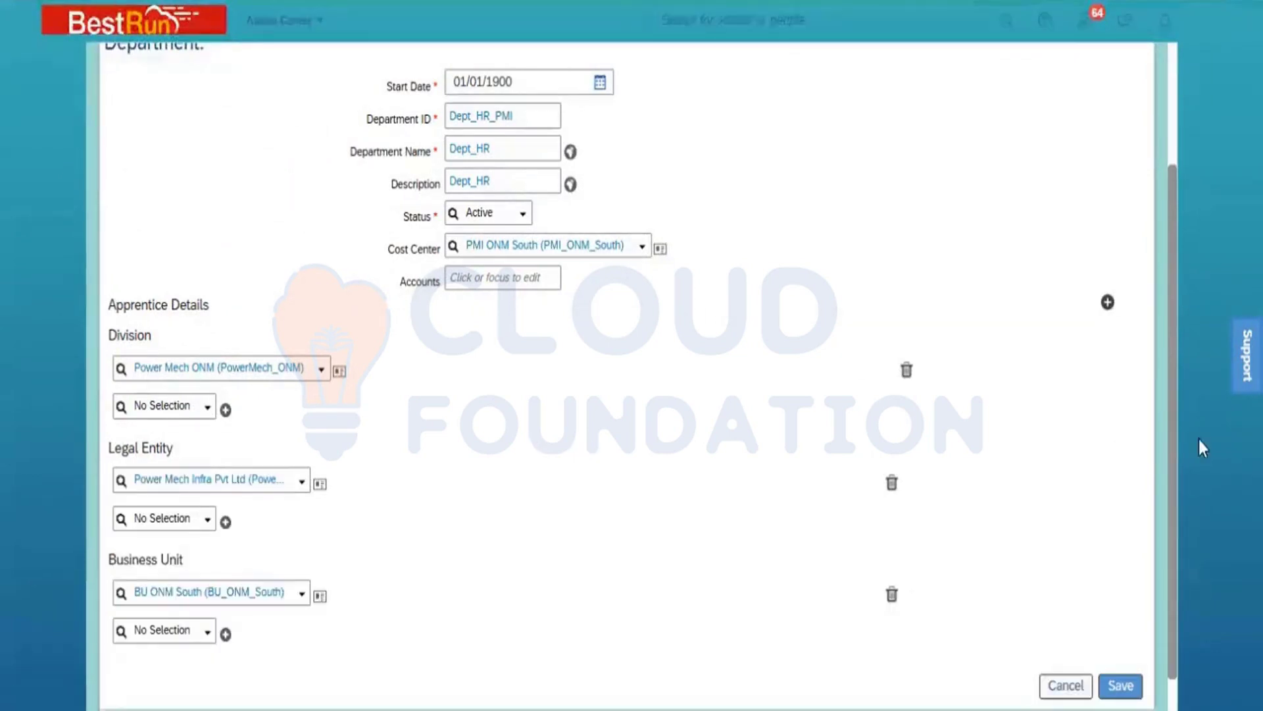
left_click_drag(1171, 436, 1163, 353)
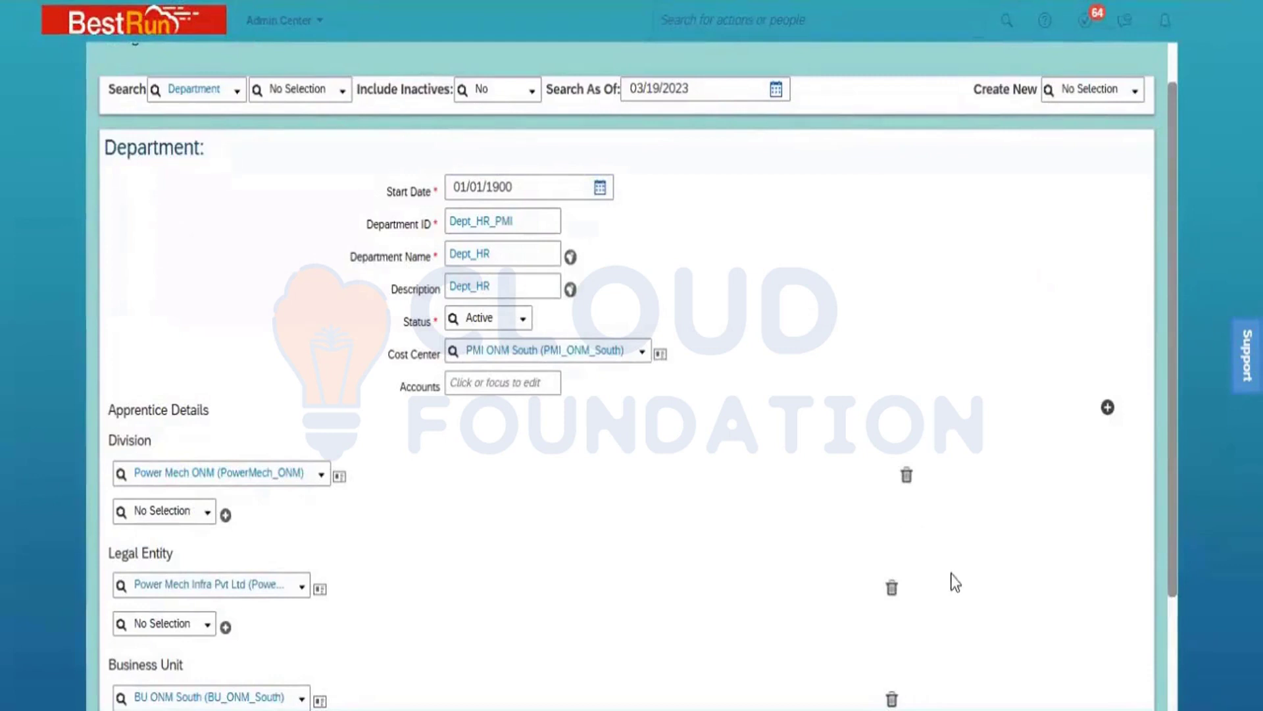
left_click(1174, 657)
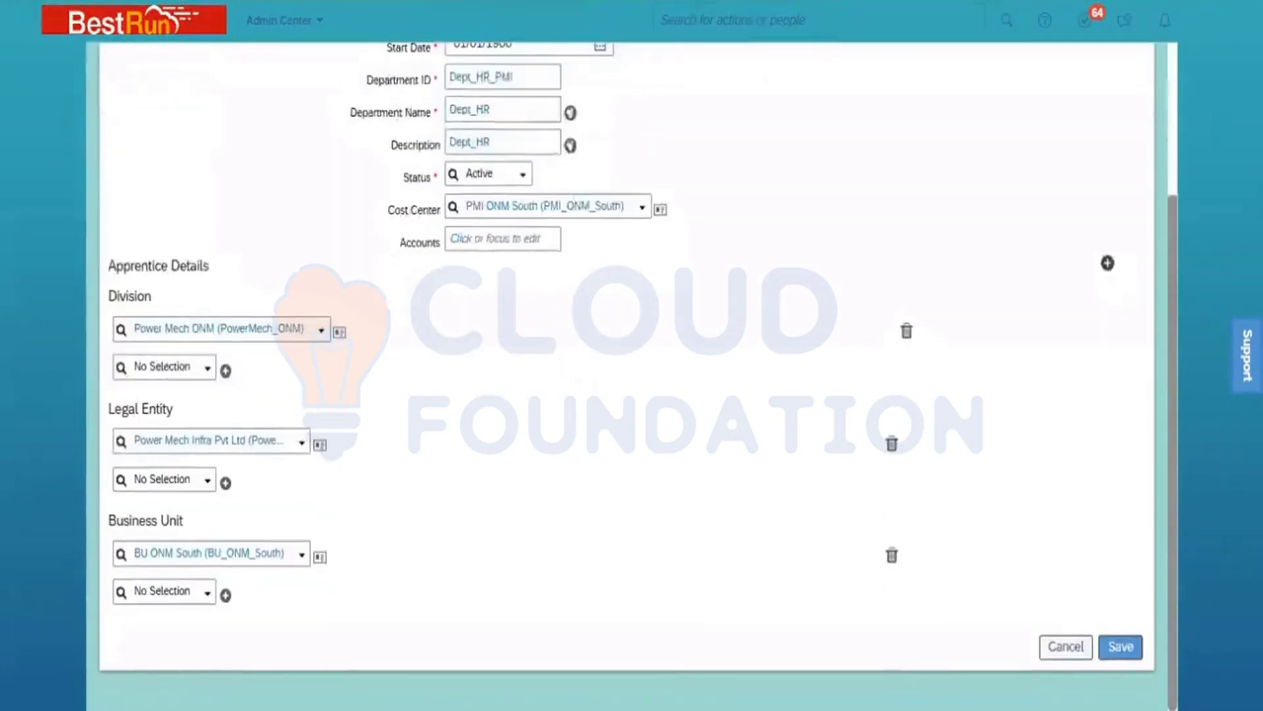
left_click(1124, 648)
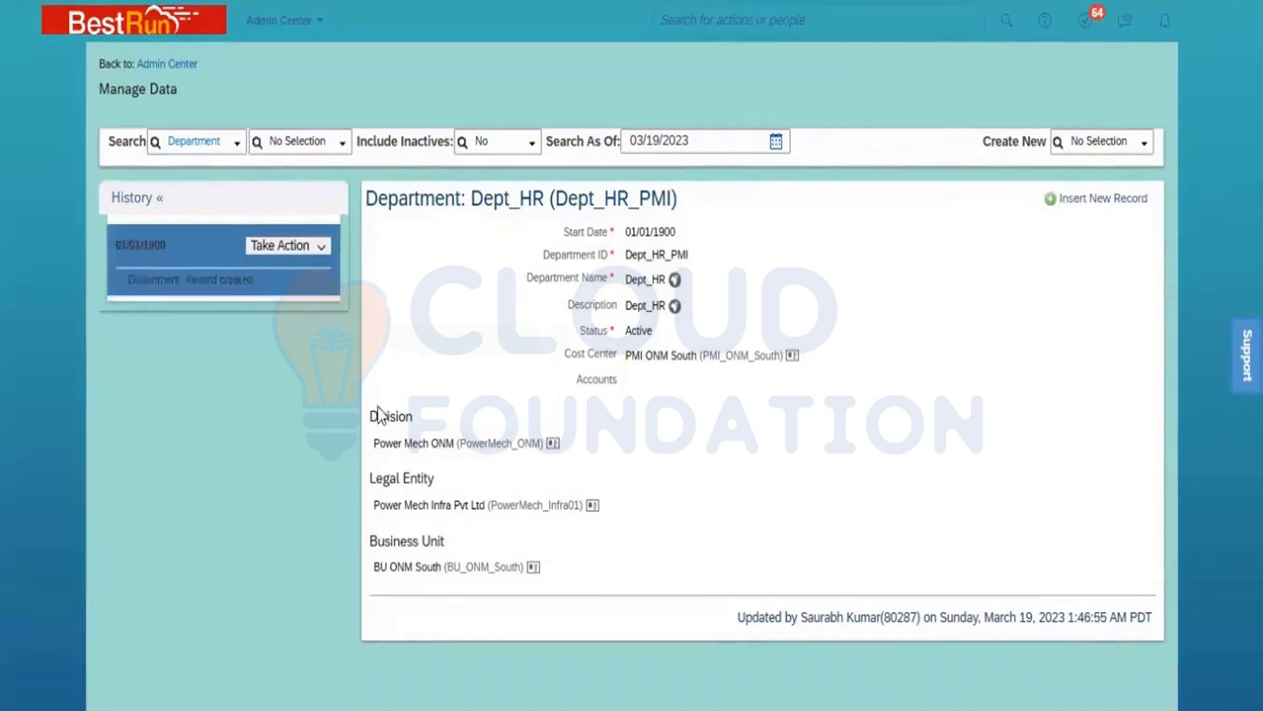
Step: Look up the Legal Entity record Power Mech Infra Pvt Ltd and view its details
left_click(214, 140)
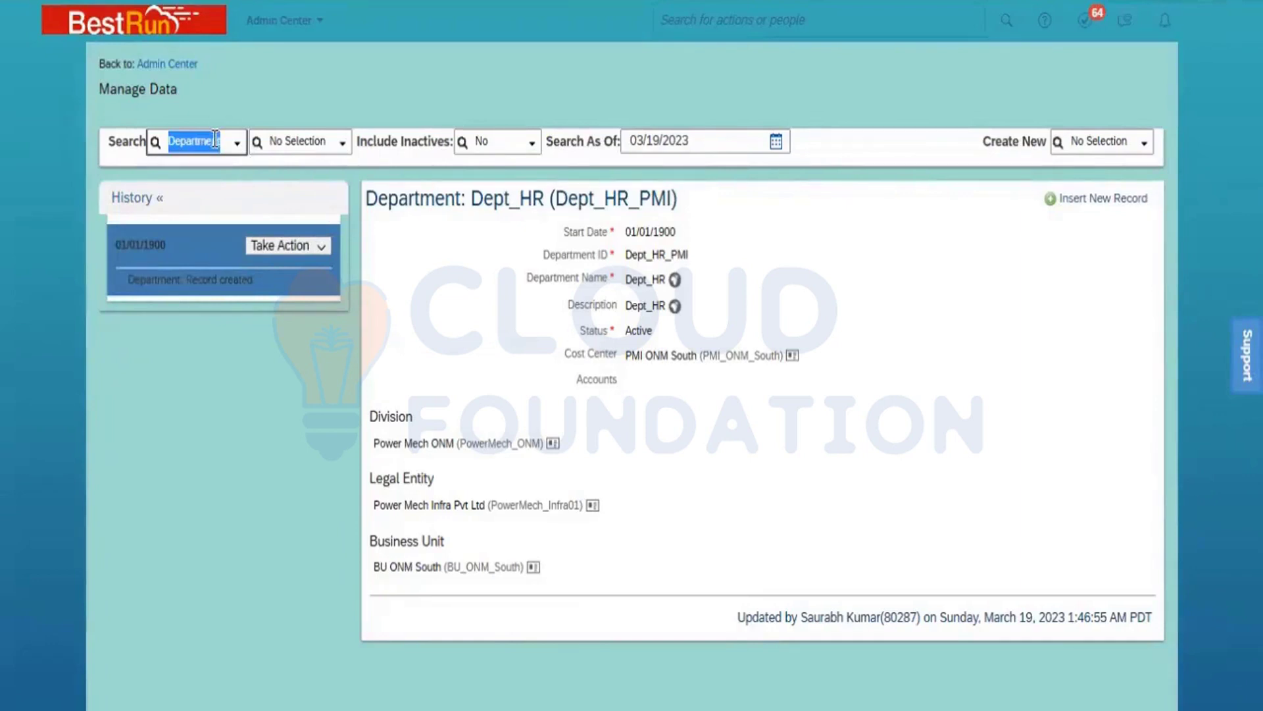
type("legal Entity")
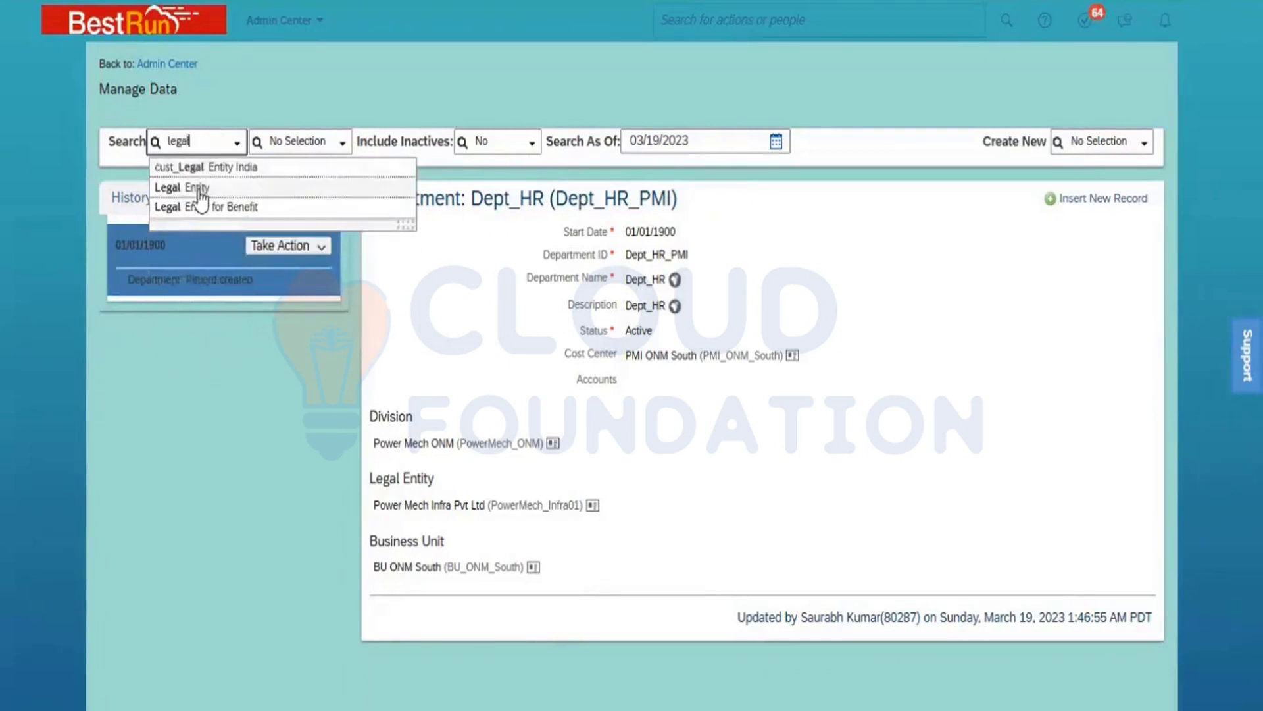
left_click(198, 188)
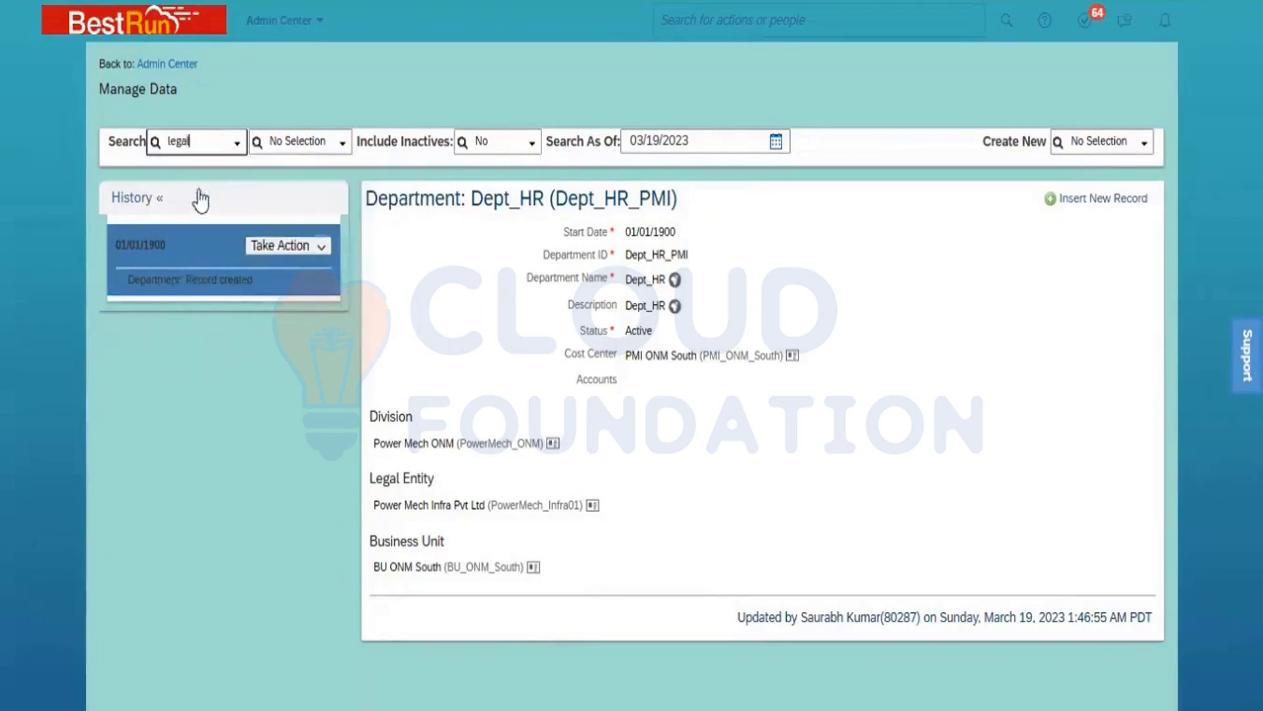
left_click(324, 141)
type("power")
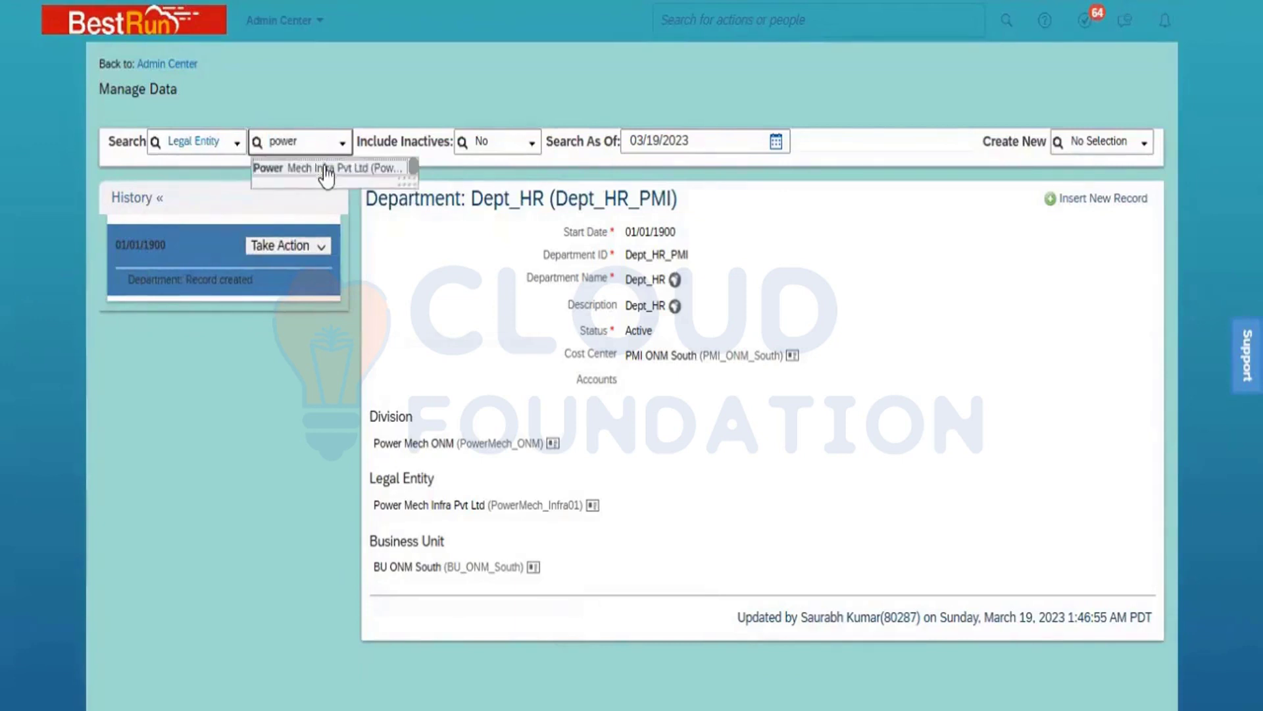
left_click(324, 166)
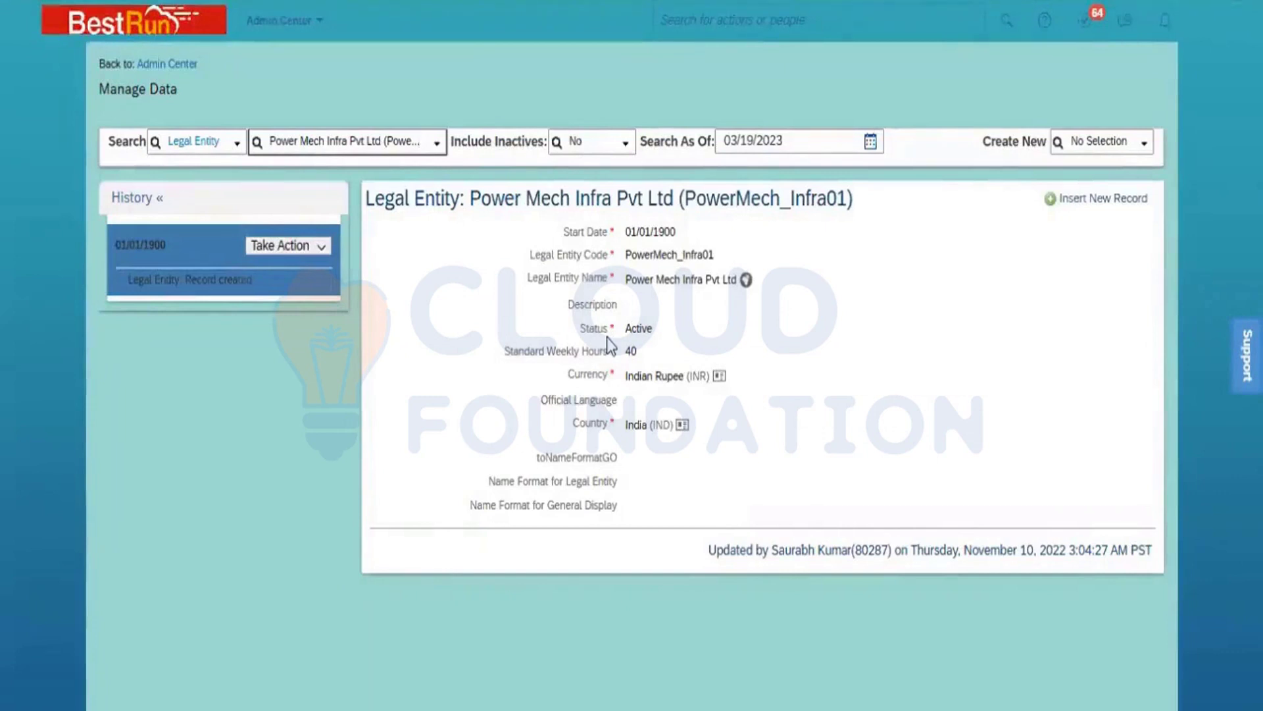
Step: Look up the Business Unit record BU ONM South (BU_ONM_South) to examine its associated legal entity
left_click(195, 139)
type("busine")
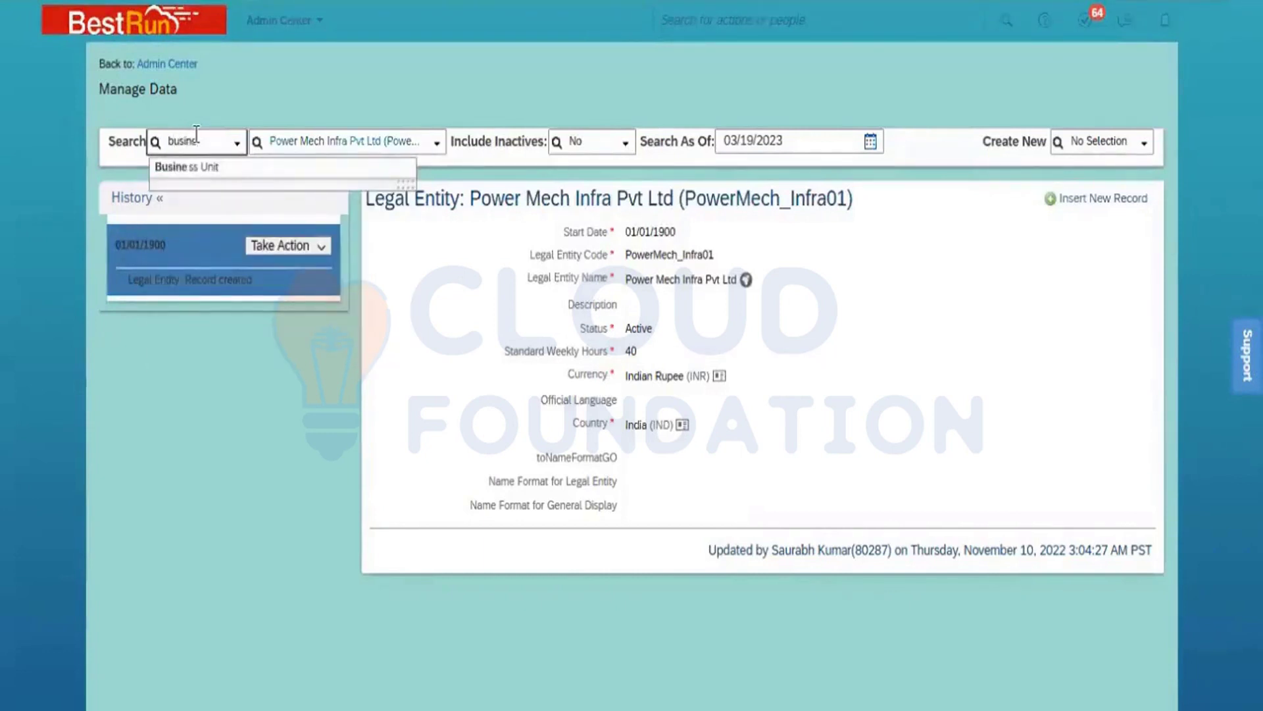
left_click(222, 173)
left_click(296, 138)
type("ON")
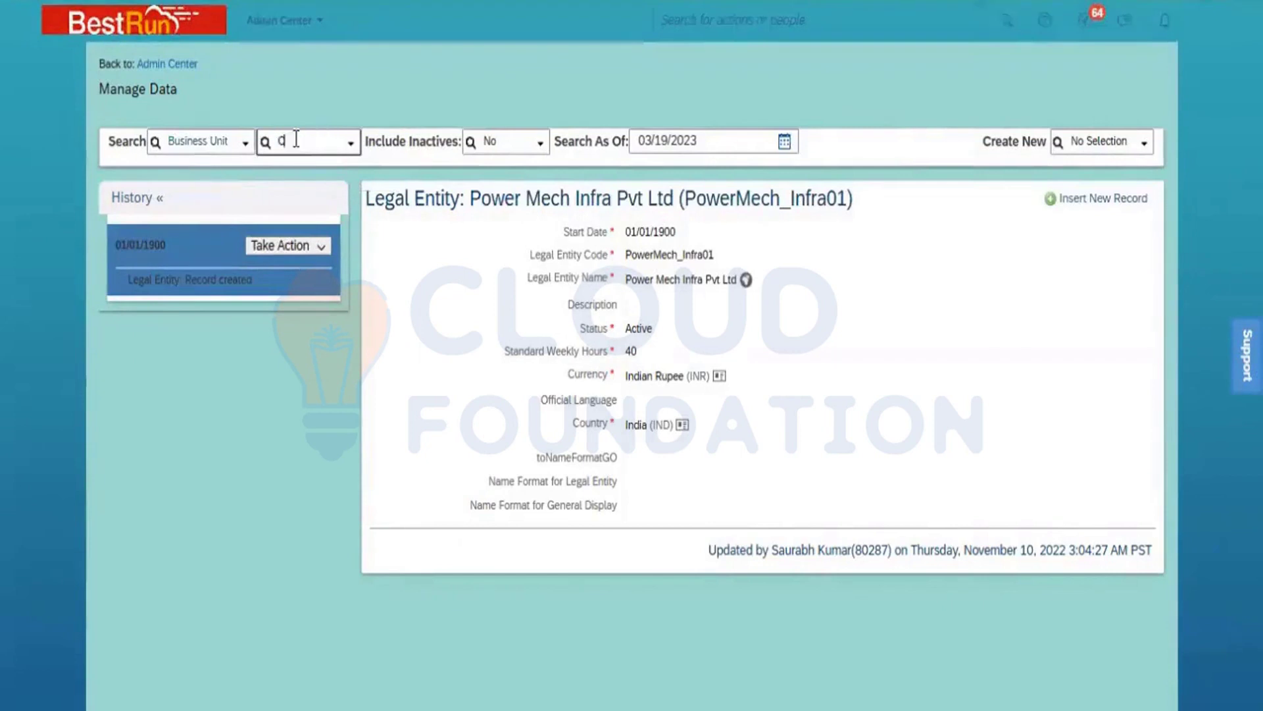
type("M")
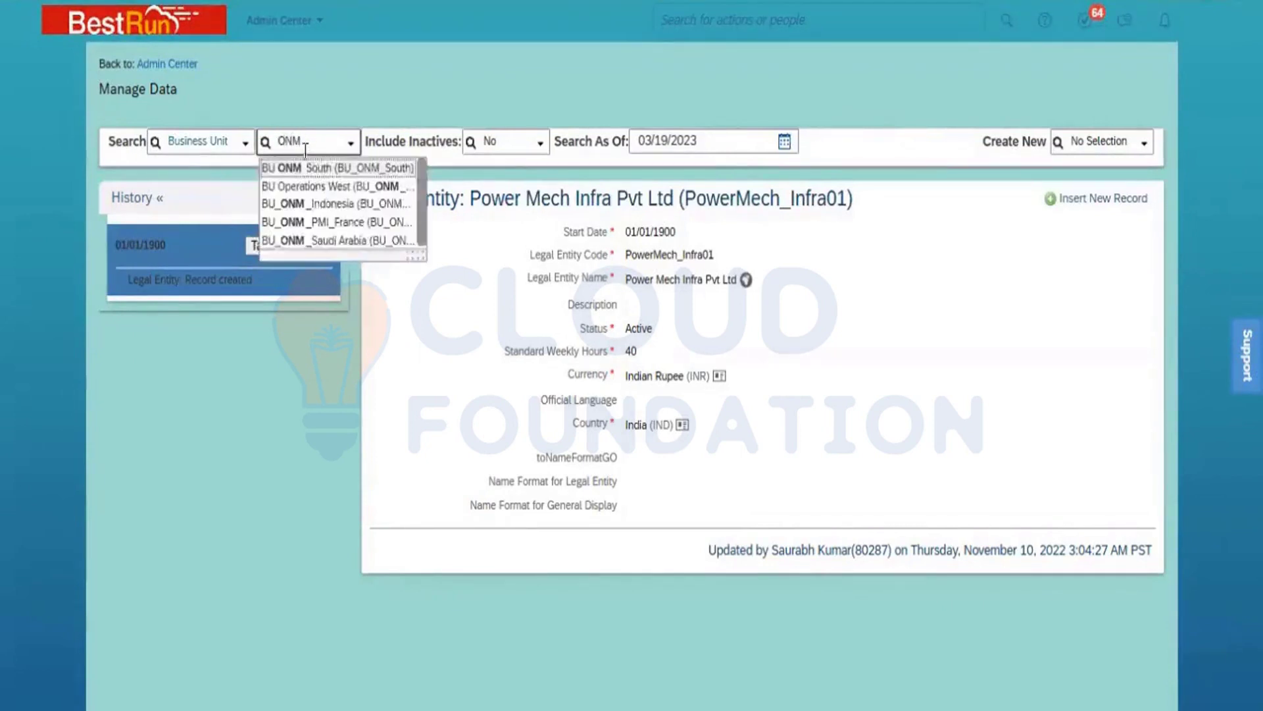
left_click(313, 169)
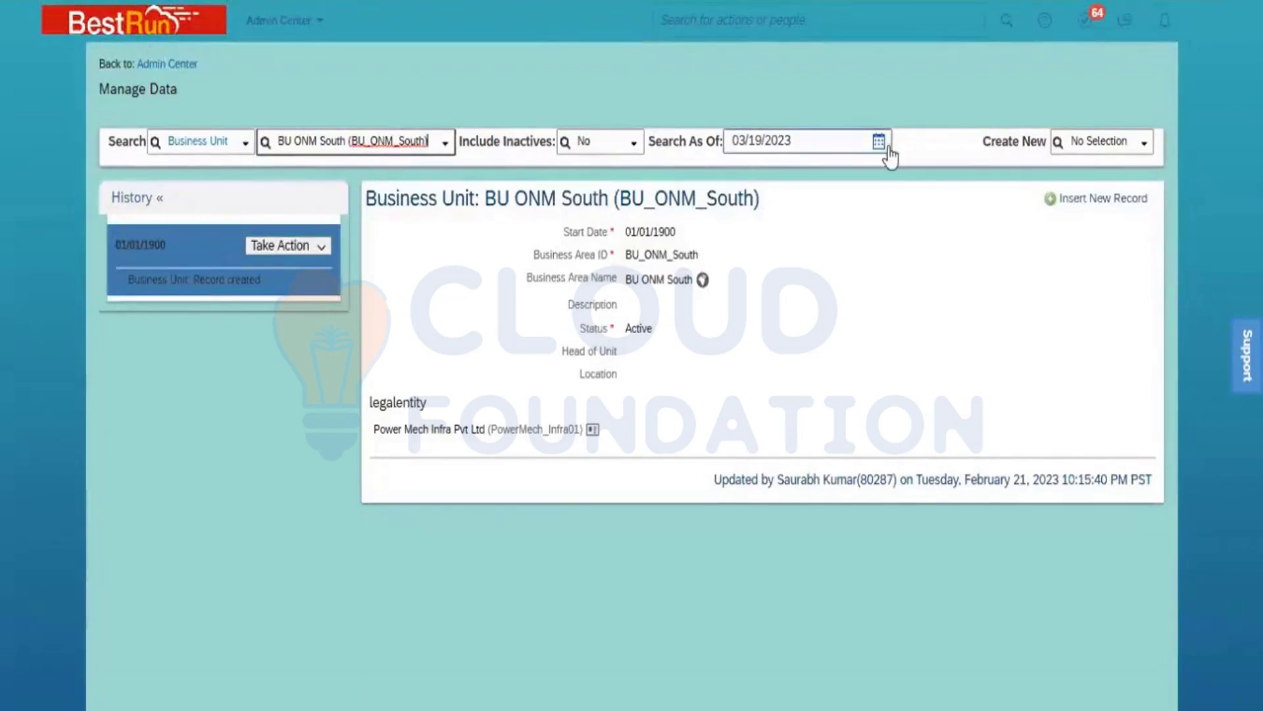
Step: Open a blank Legal Entity creation form to examine its fields
left_click(1091, 143)
type("legal")
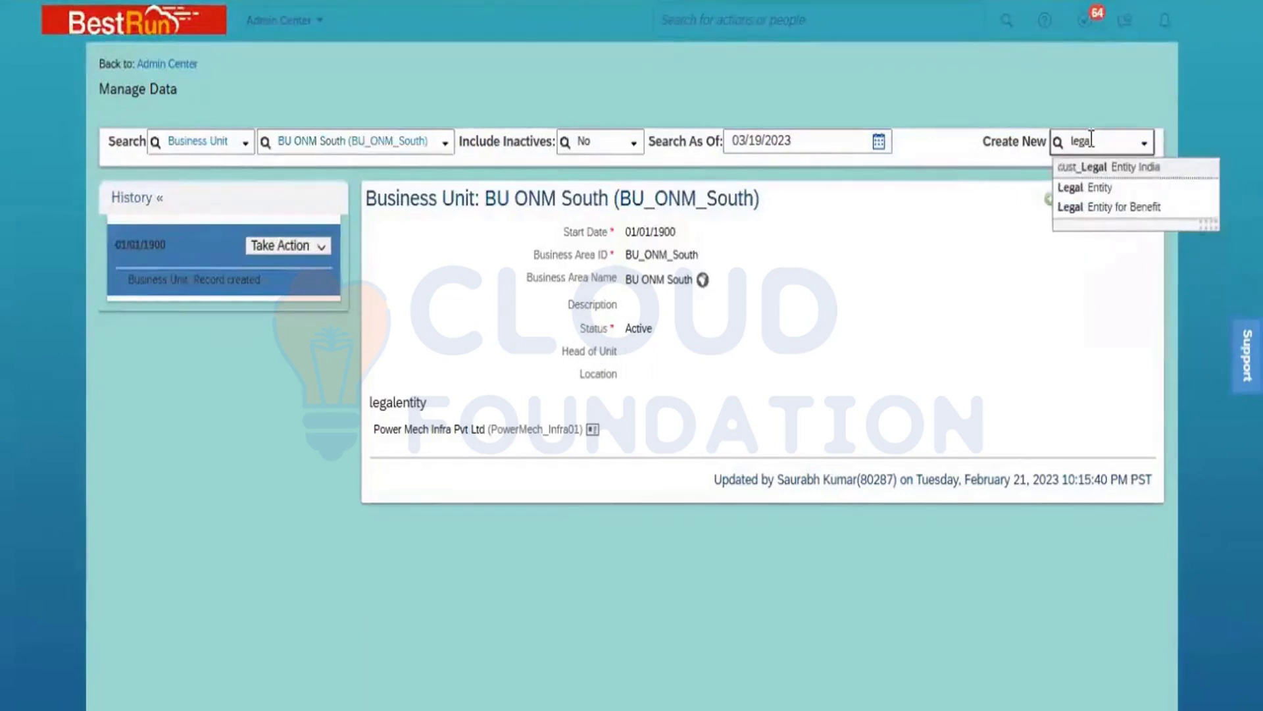
left_click(1082, 188)
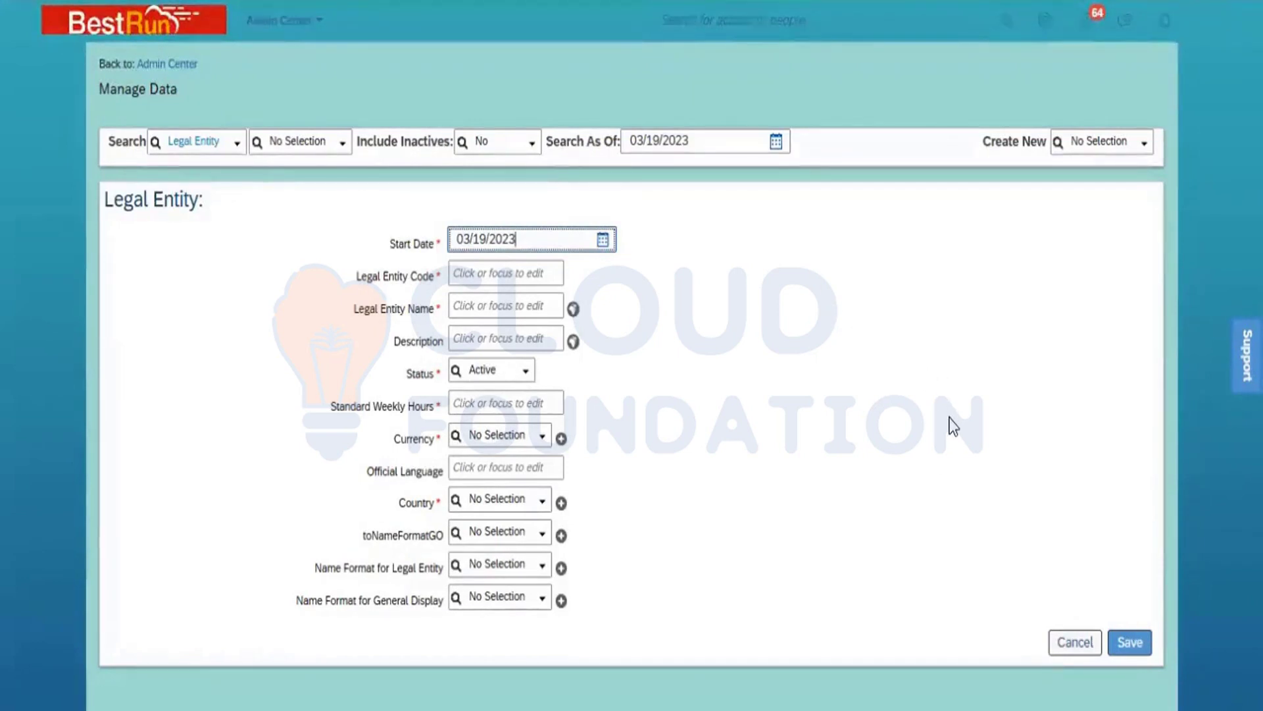
Step: Open a blank Business Unit creation form to examine its fields and legal entity association
left_click(1083, 143)
type("busine")
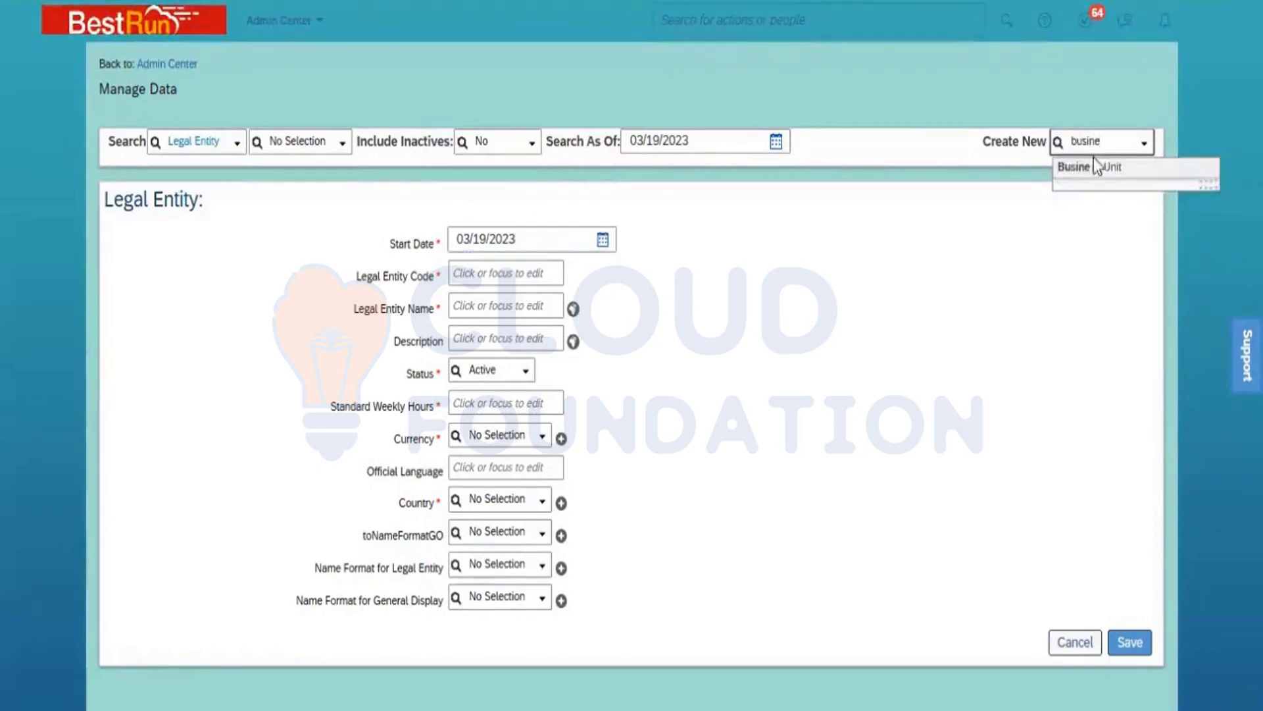
left_click(1100, 170)
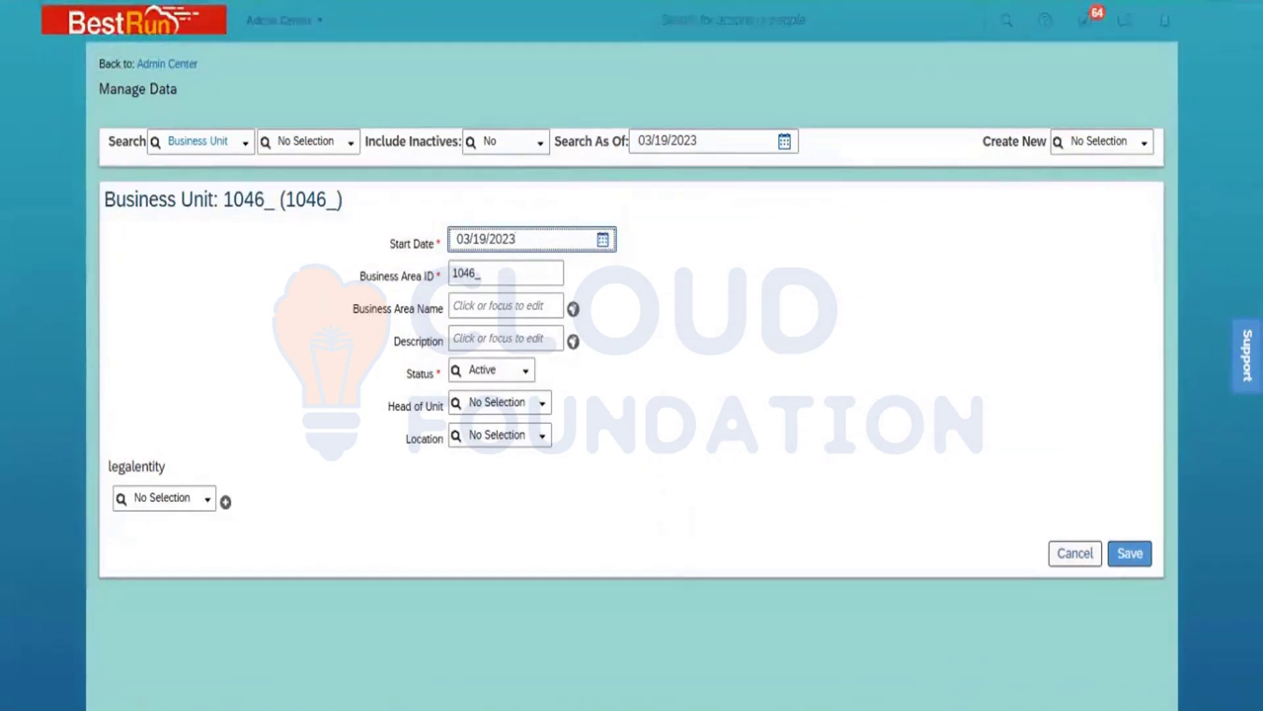
Step: Duplicate the browser tab and find and open the Configure Object Definitions page in the copy
right_click(185, 1)
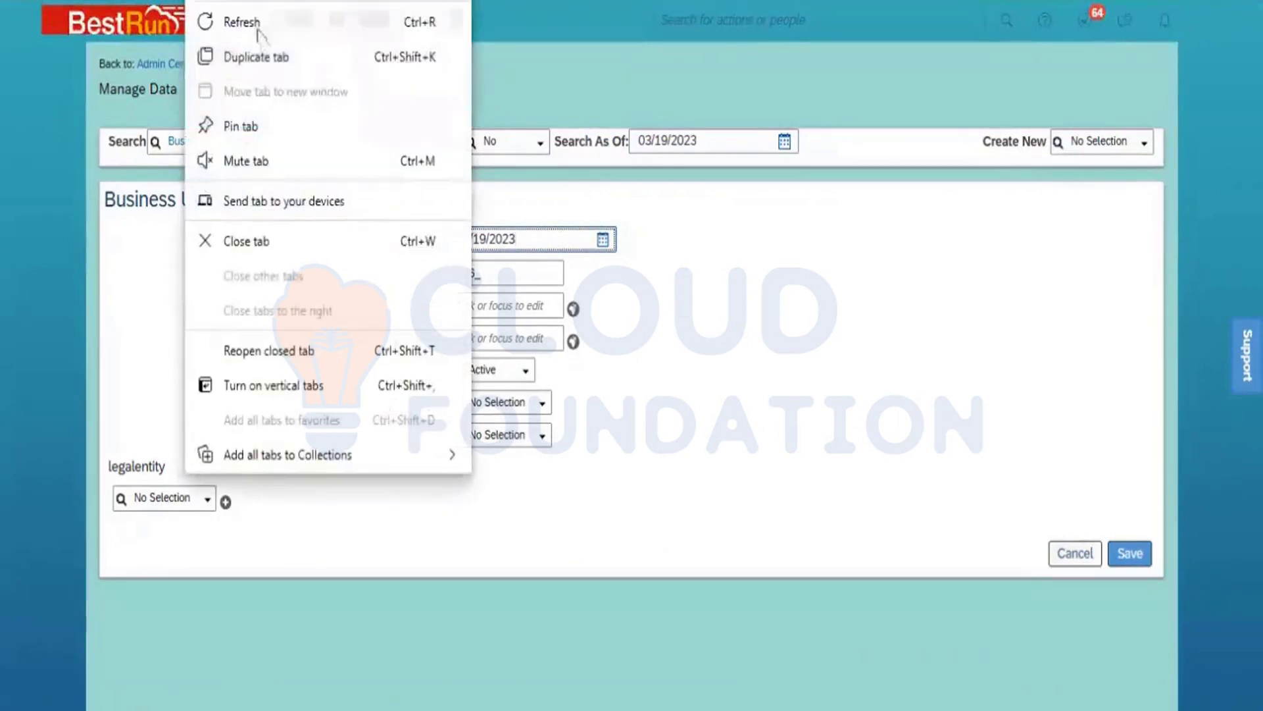
left_click(266, 51)
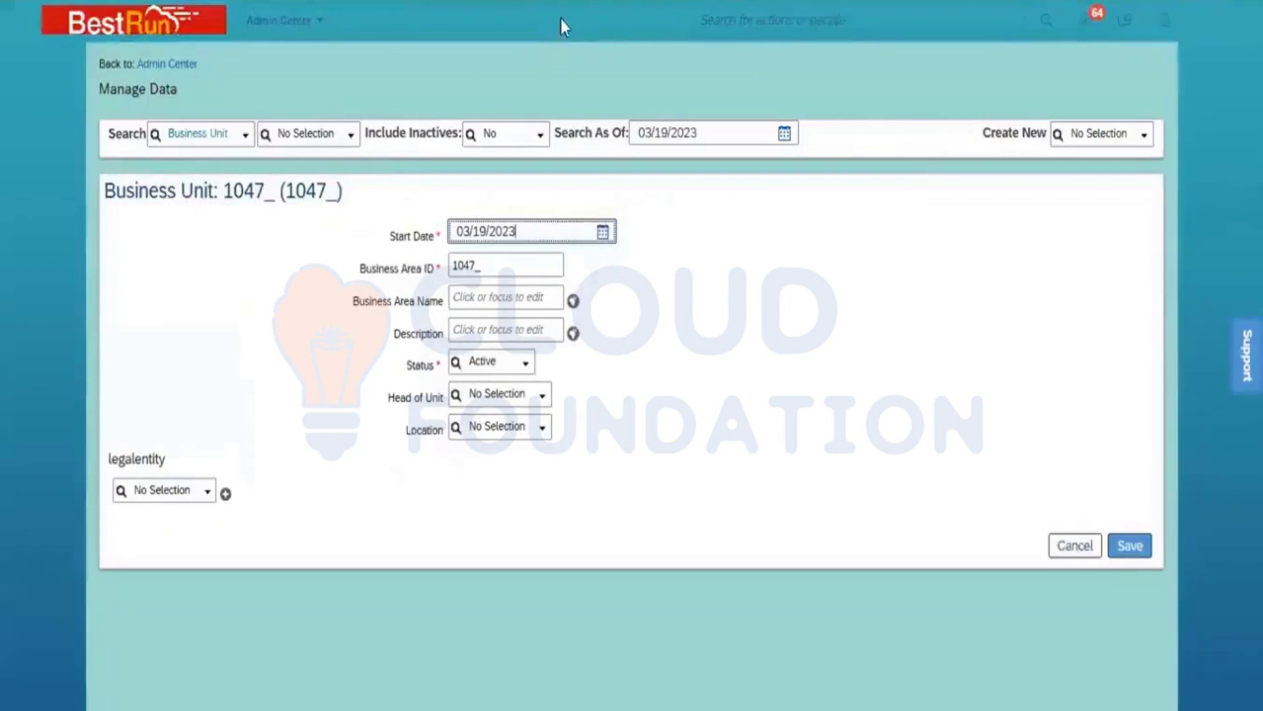
left_click(796, 11)
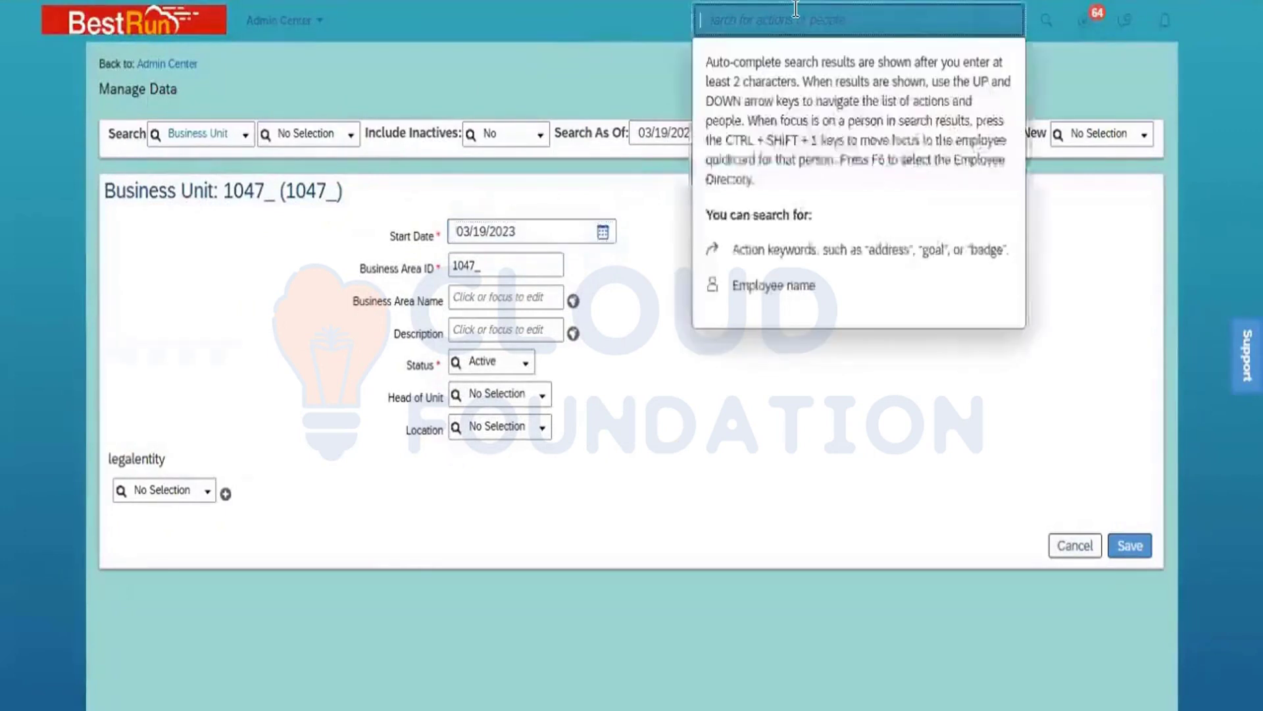
type("config")
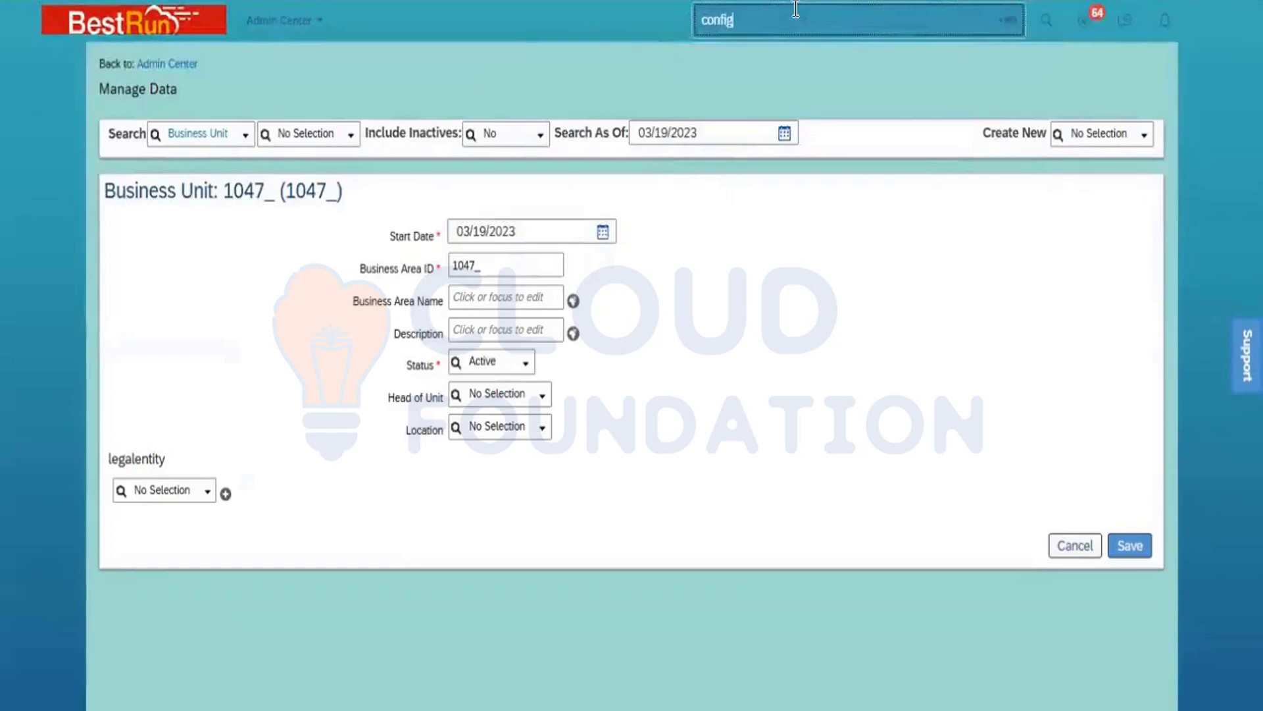
type("ure")
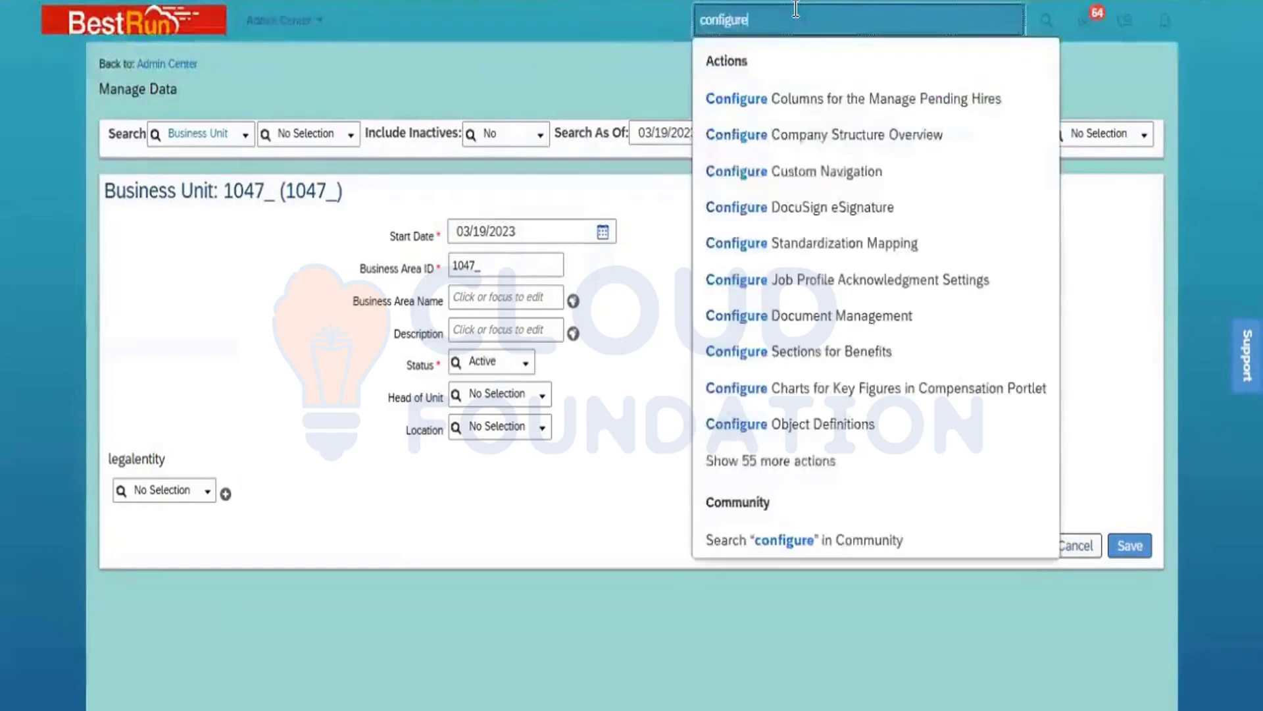
type(" u")
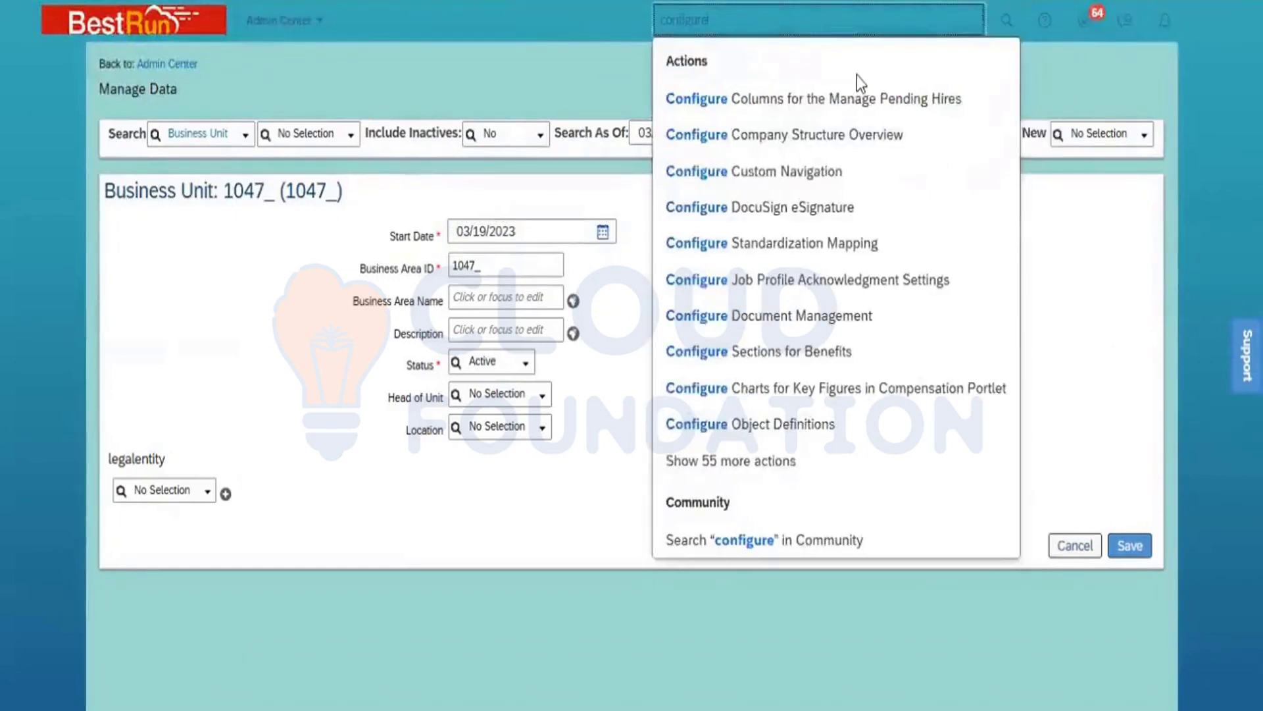
type("bject")
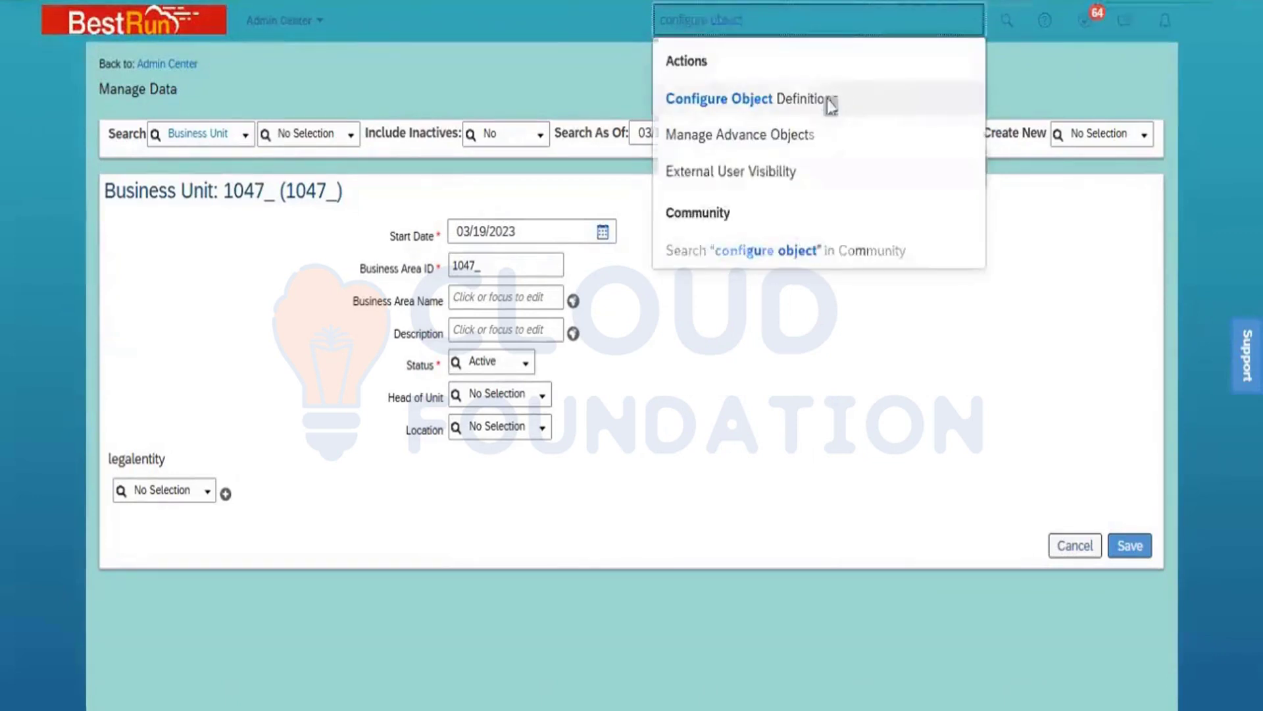
left_click(828, 99)
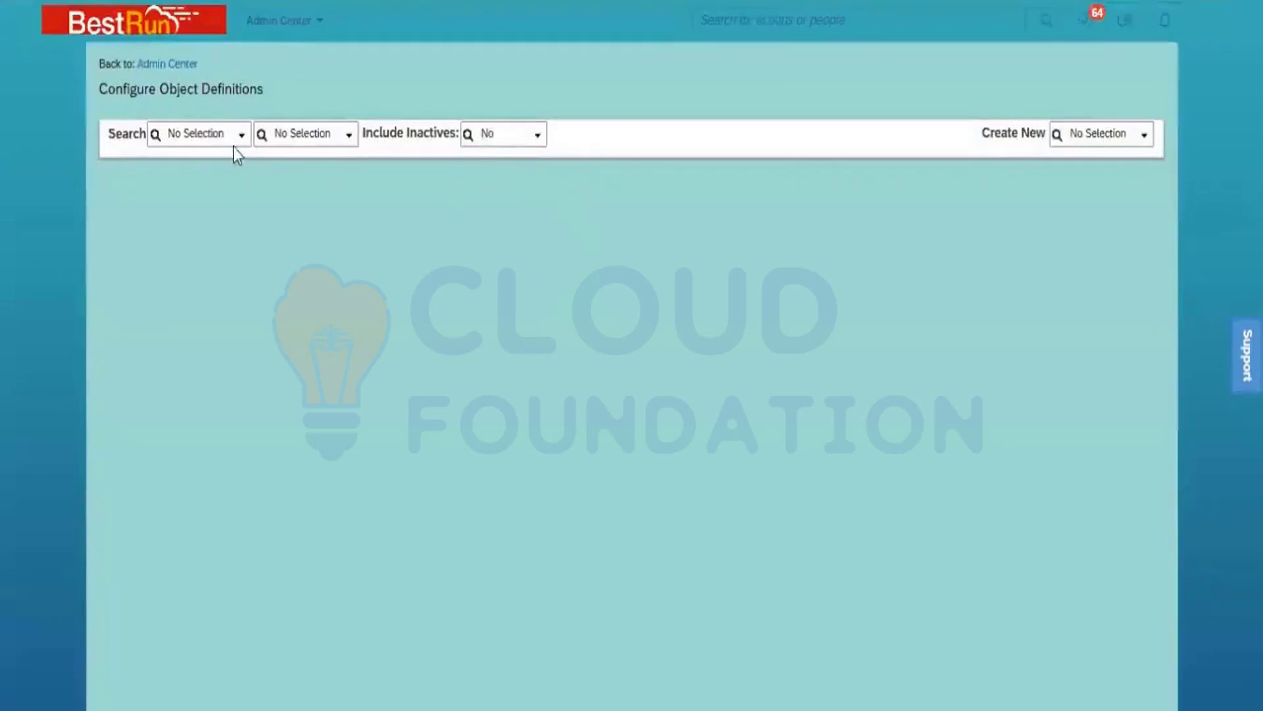
Step: Look up and open the Business Unit object definition
left_click(243, 140)
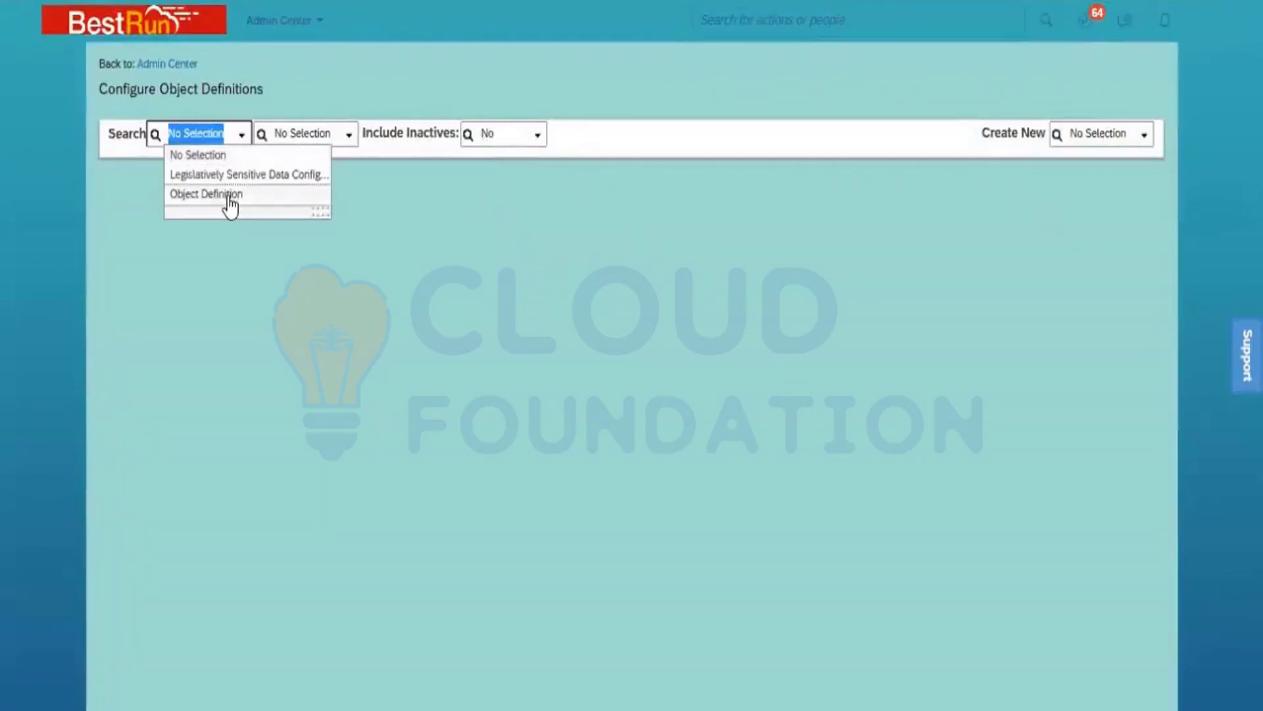
left_click(228, 196)
left_click(298, 139)
type("bu")
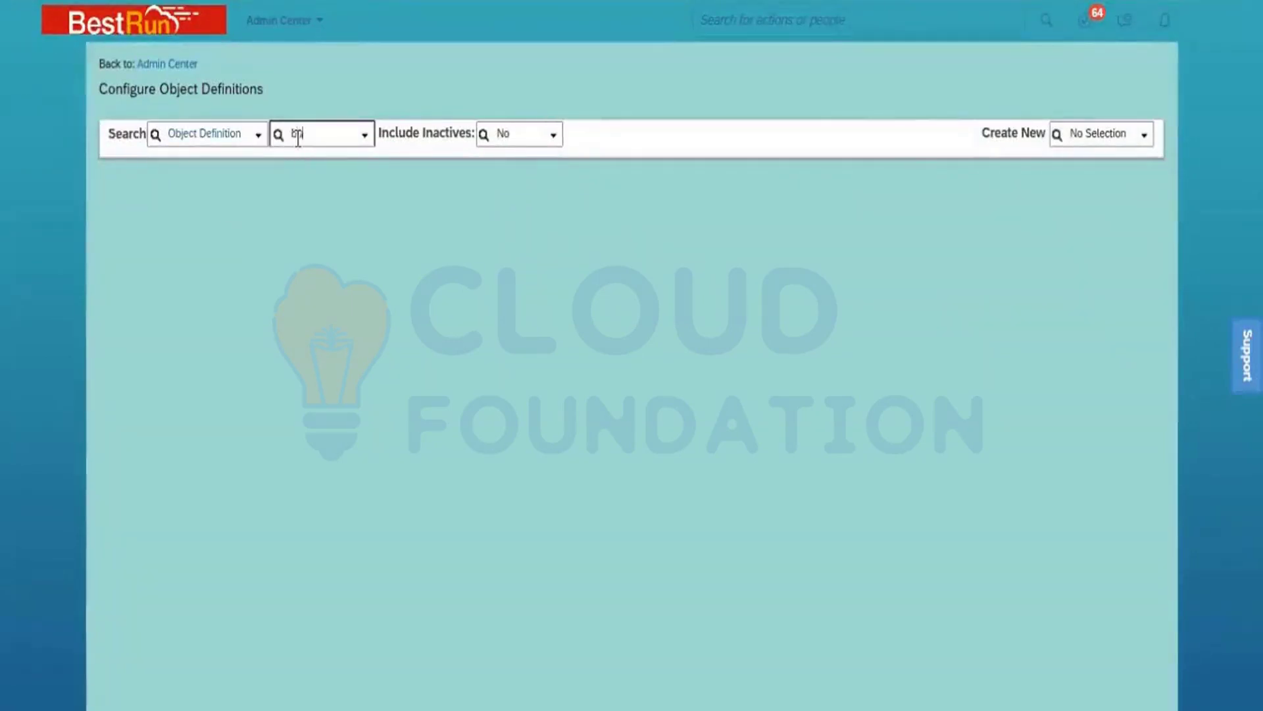
type("siness")
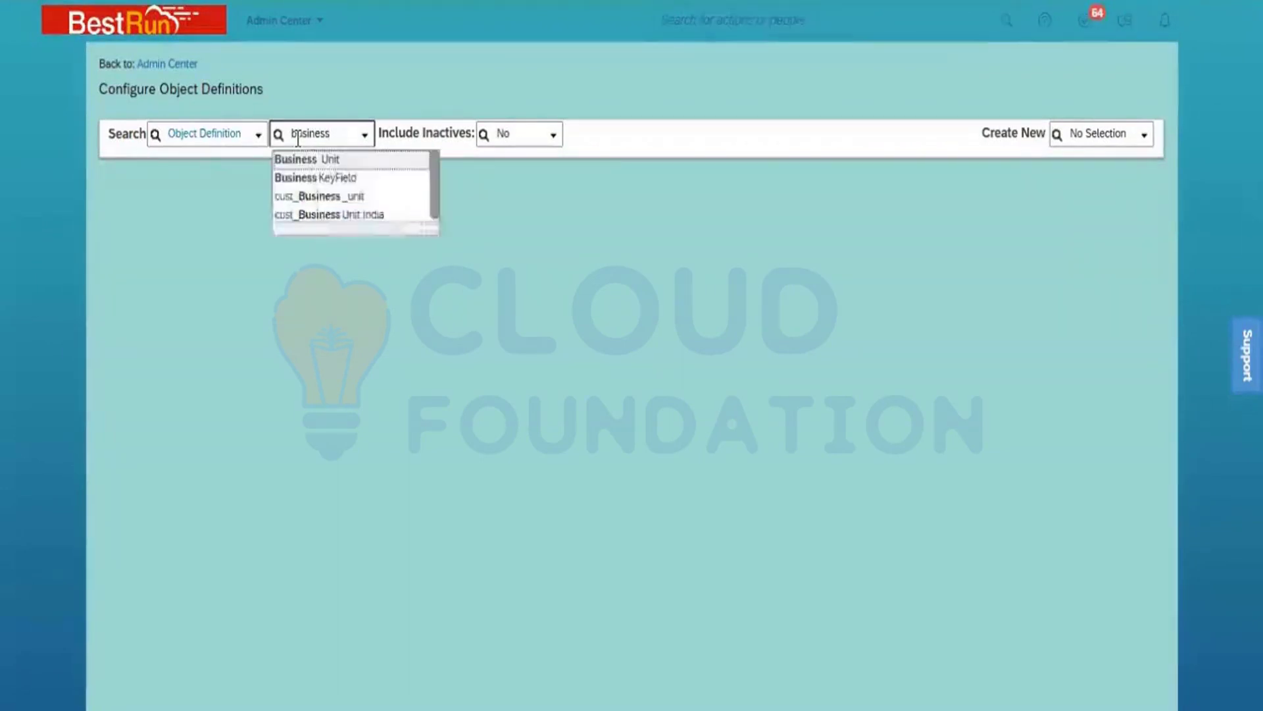
left_click(329, 160)
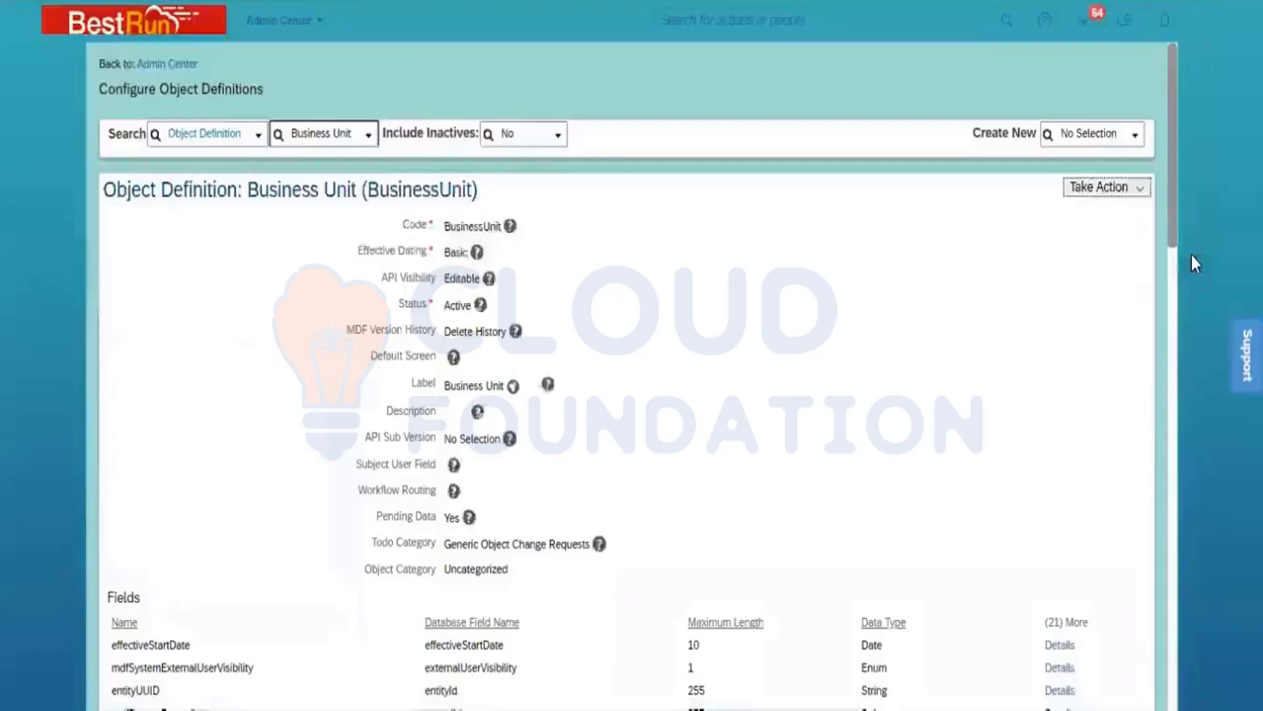
Step: Make a correction to the Business Unit object definition, deleting the SN_BU_Code initialize rule and saving the definition
left_click(1132, 186)
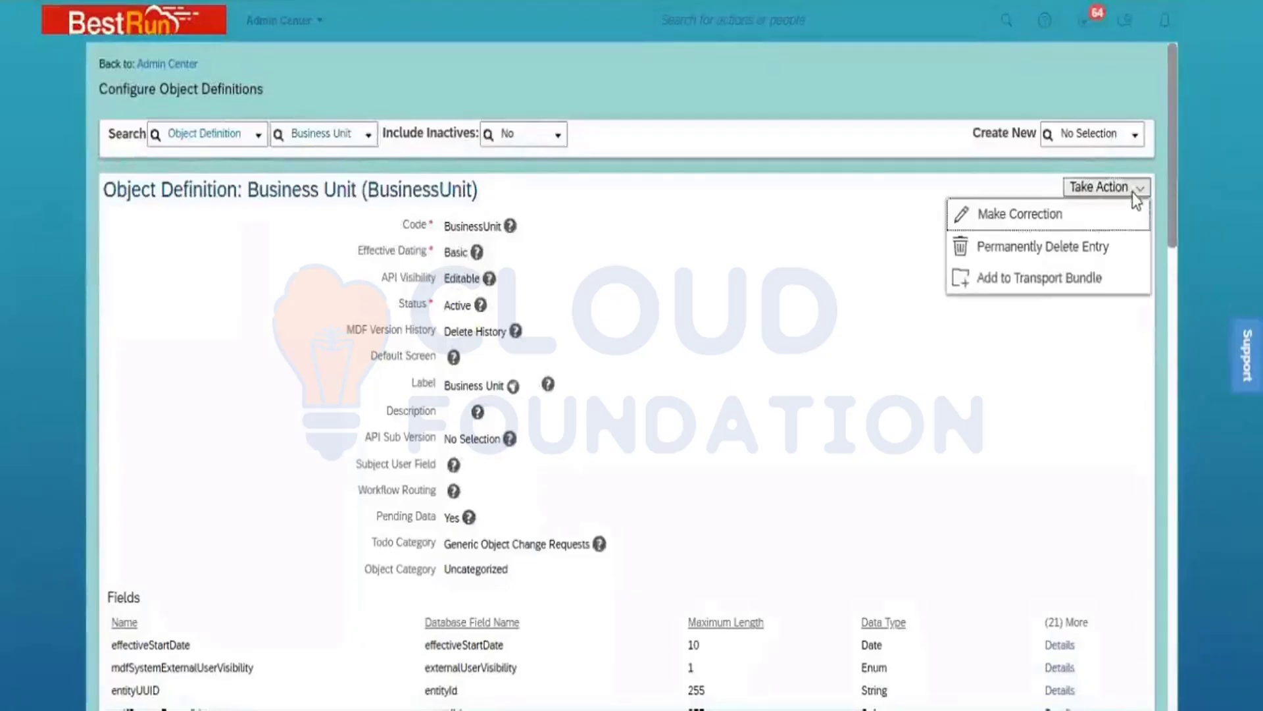
left_click(1100, 217)
left_click_drag(1171, 128, 1226, 609)
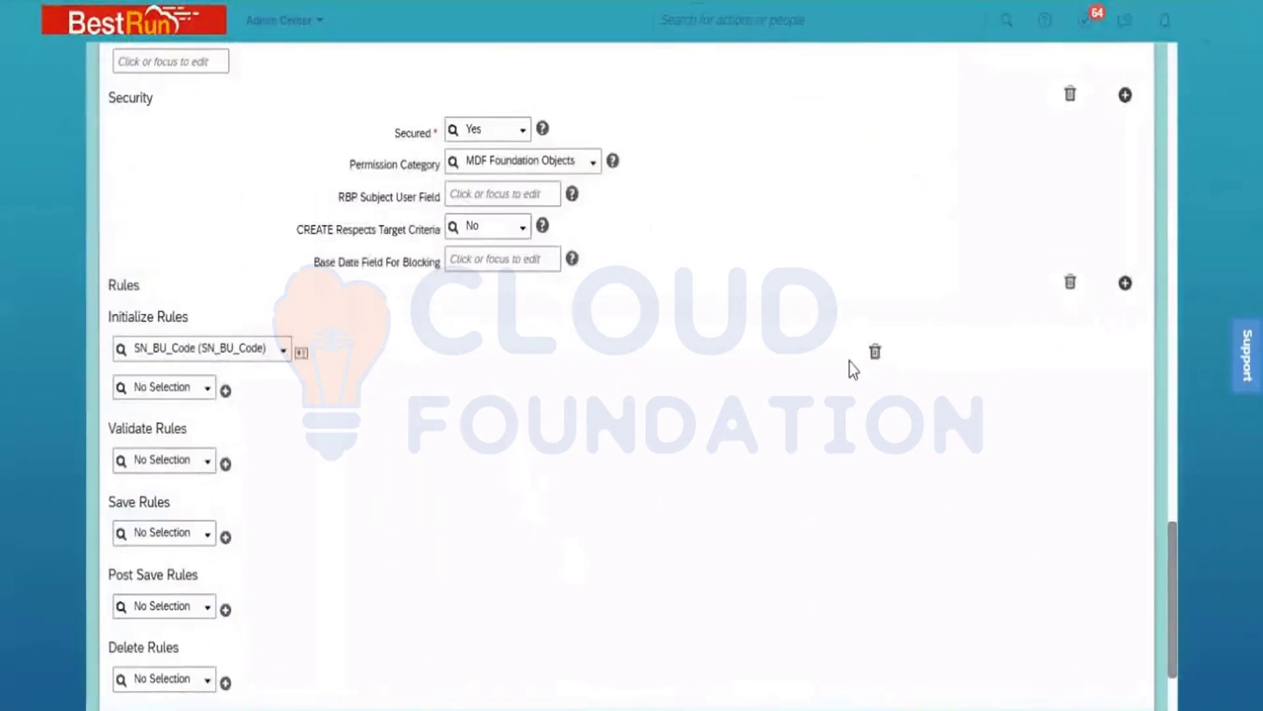
left_click(875, 352)
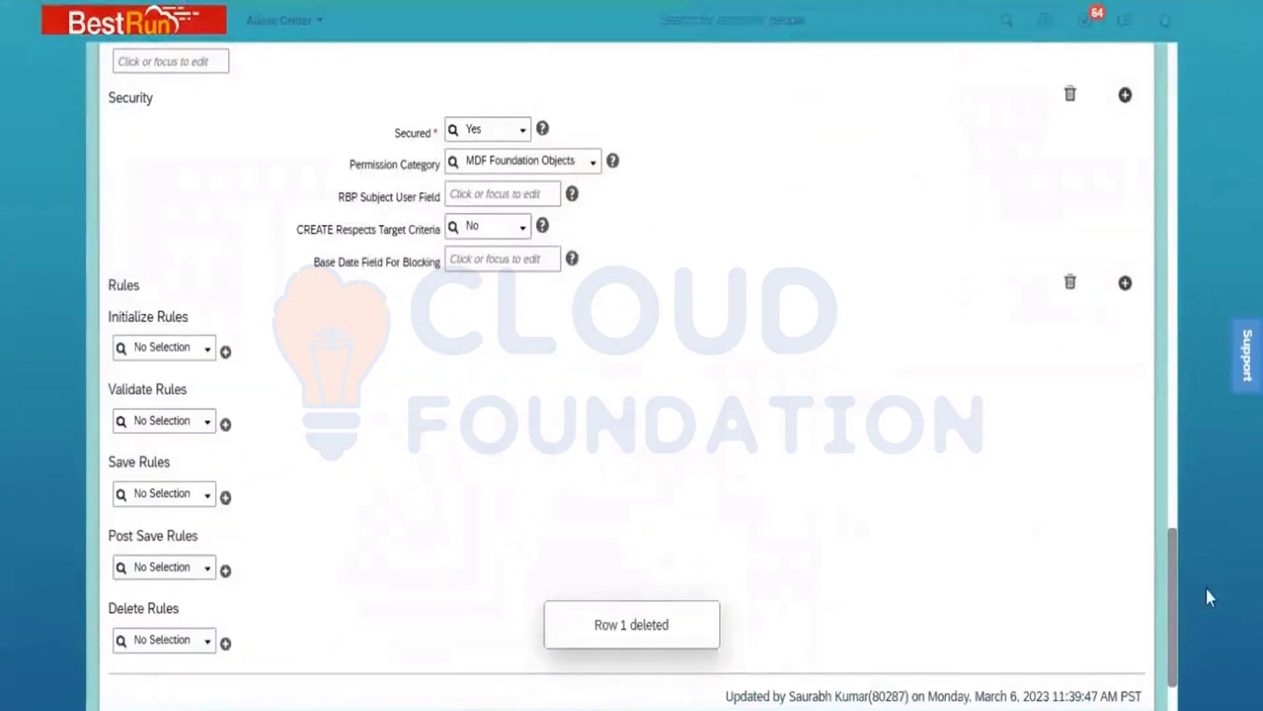
scroll(632, 395, "down", 2)
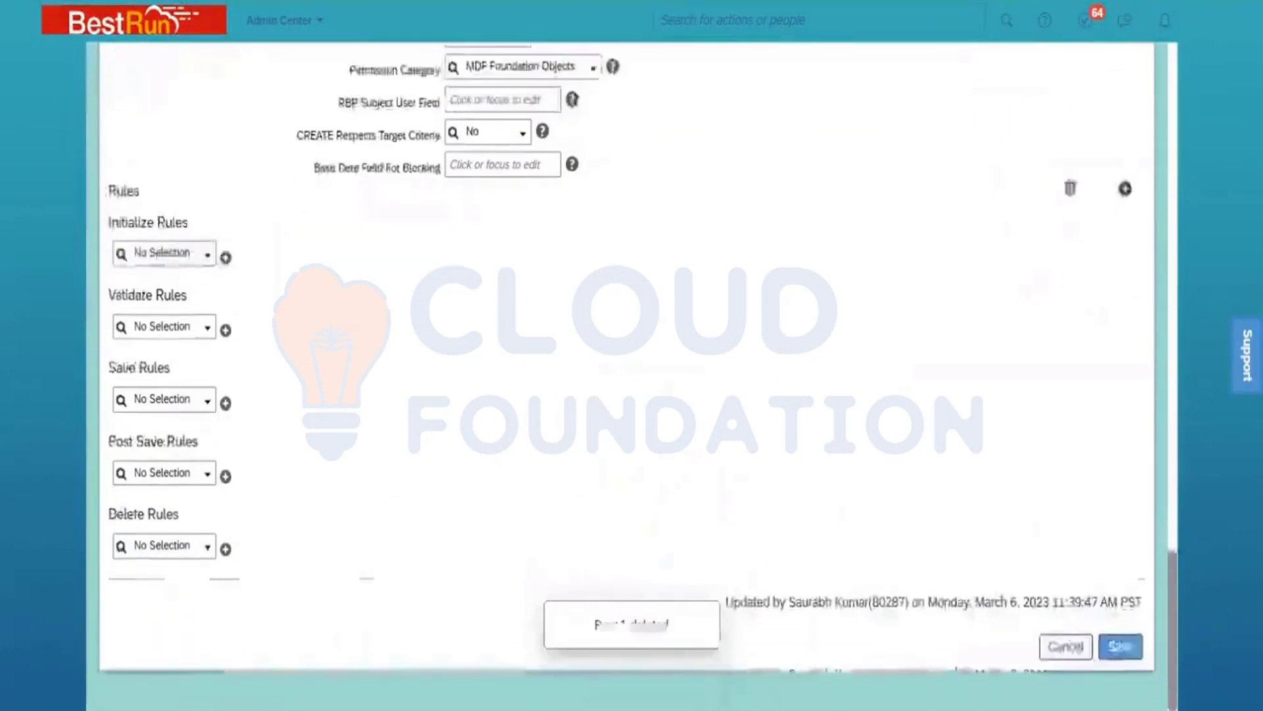
left_click(1124, 648)
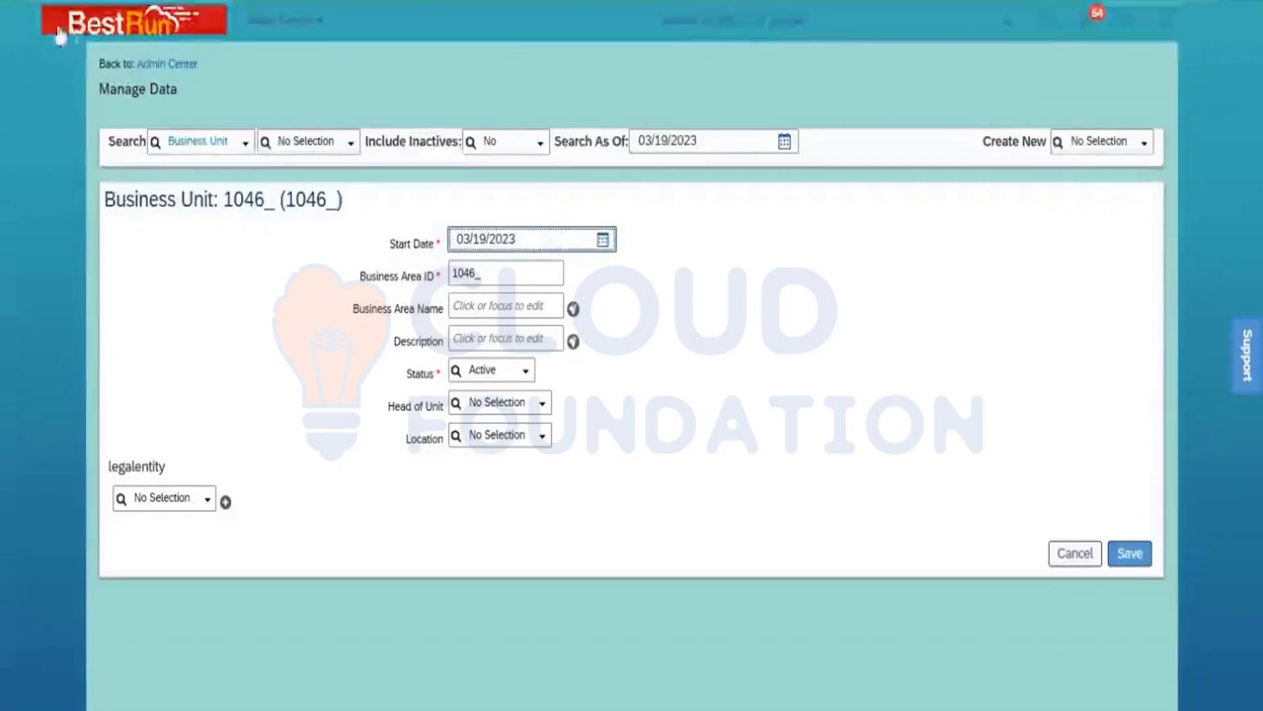
Step: Reload the blank Business Unit form in Manage Data to check its Business Area ID field, and view the list of existing business units
left_click(68, 0)
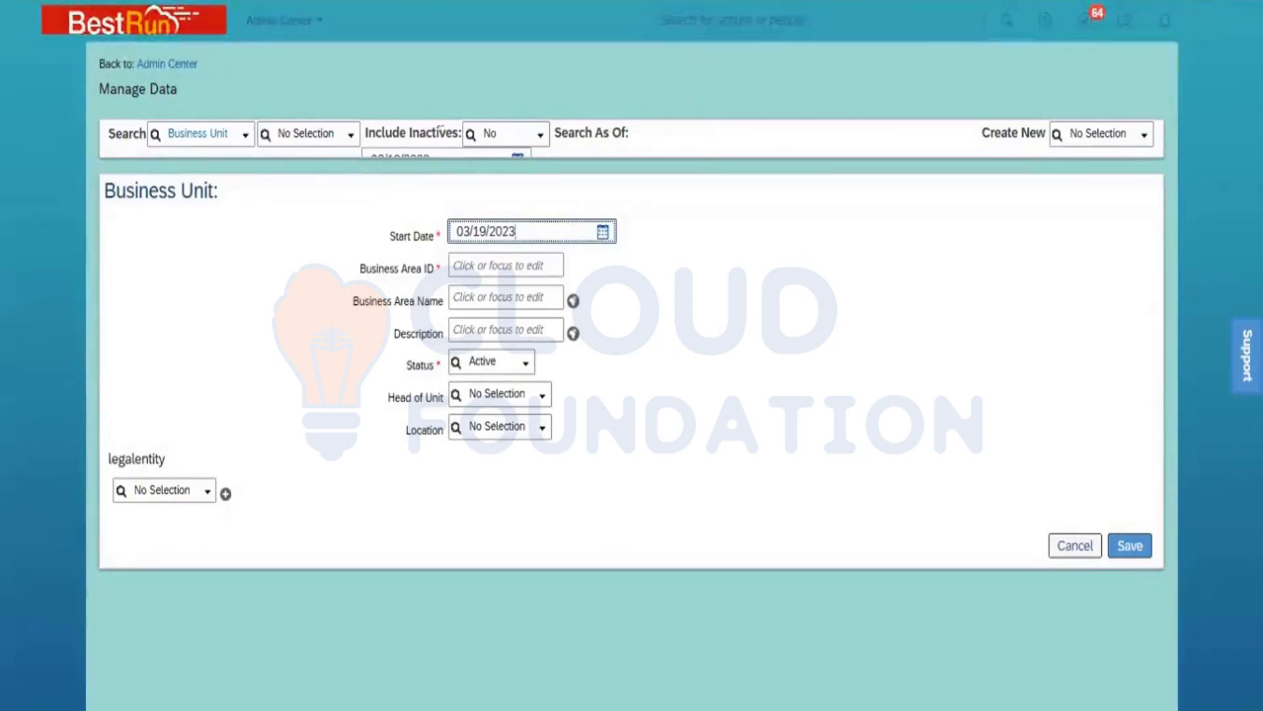
left_click(350, 138)
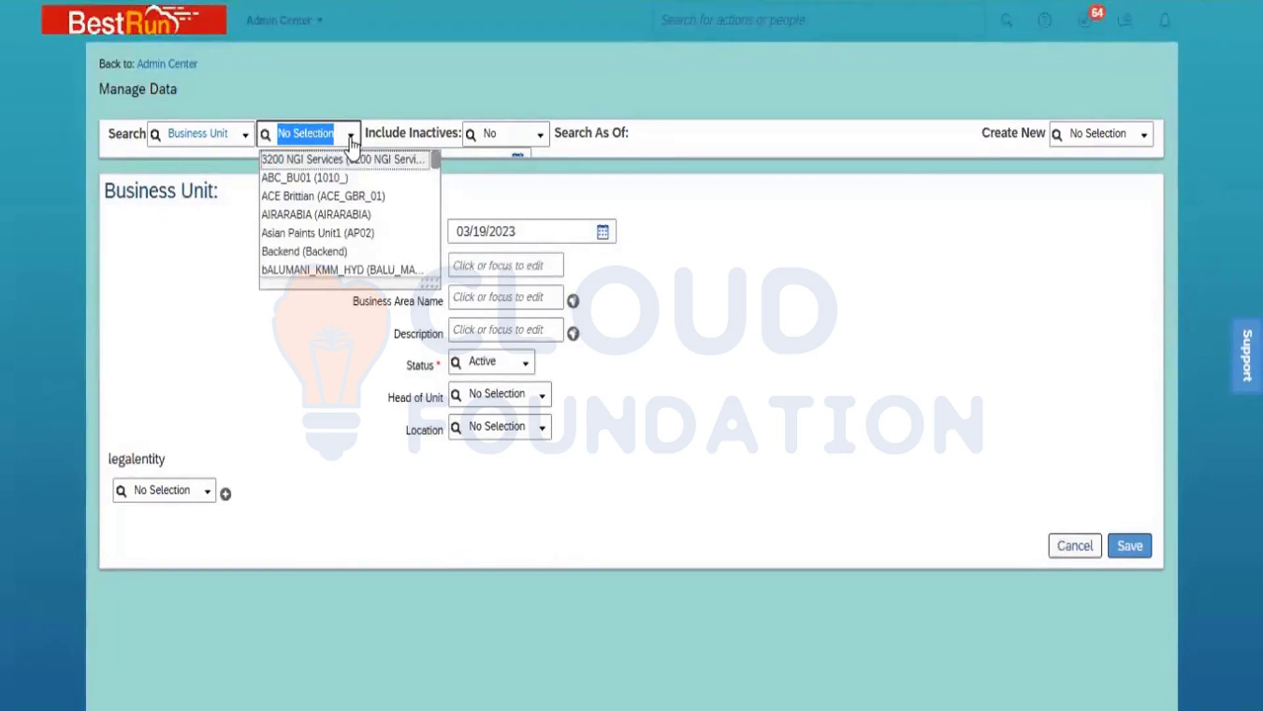
left_click(728, 375)
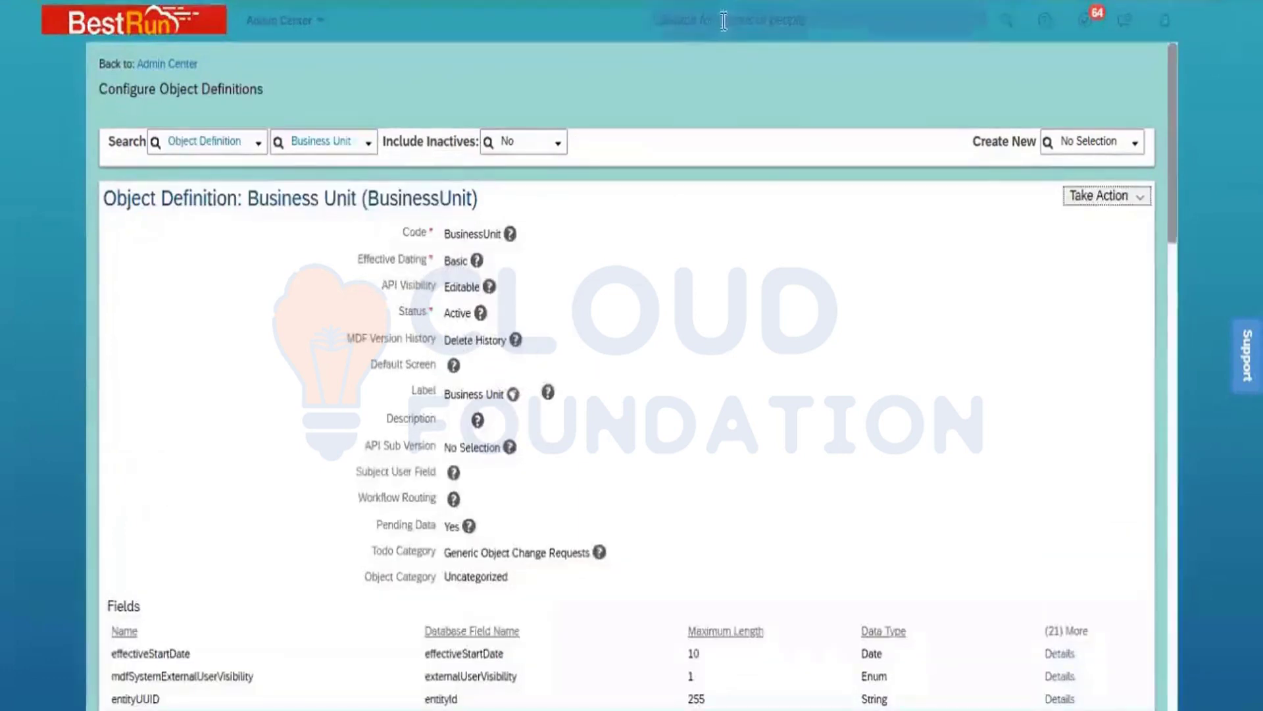
Step: Search the actions for "import and export" and open the Import and Export Data page
left_click(726, 19)
type("impor")
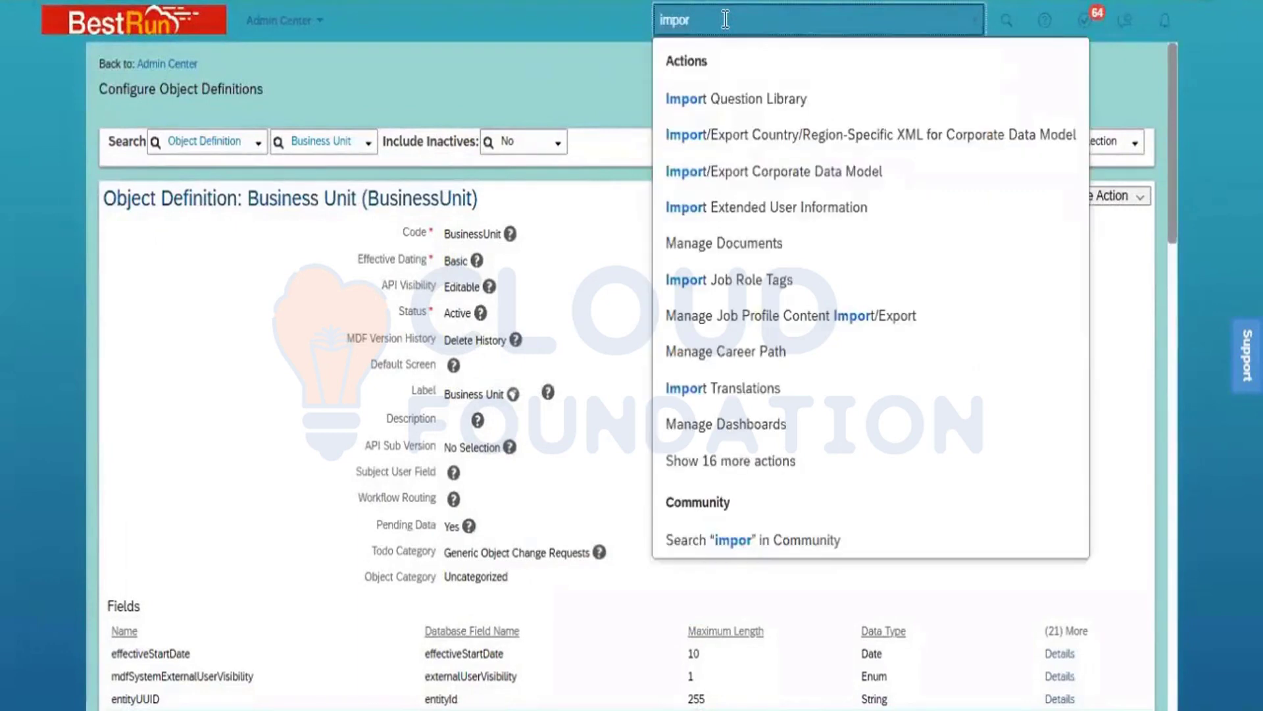
type("t")
key("BackSpace")
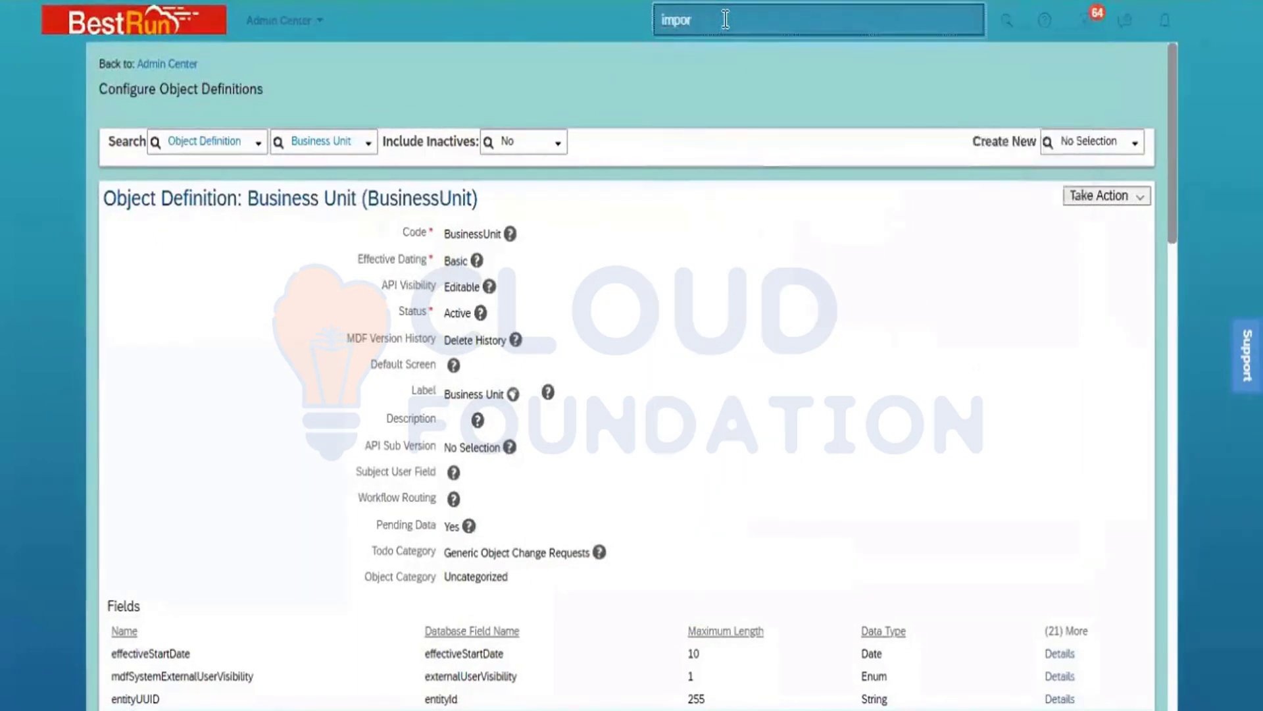
type("t and export")
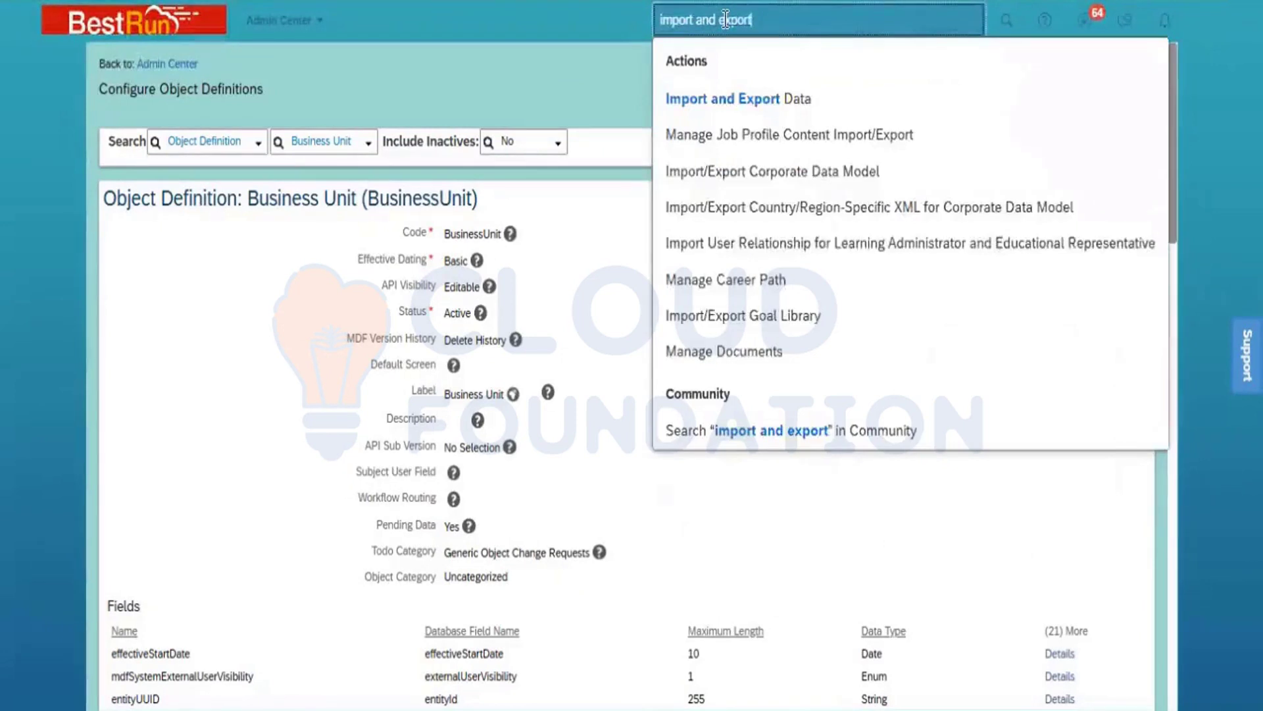
left_click(755, 100)
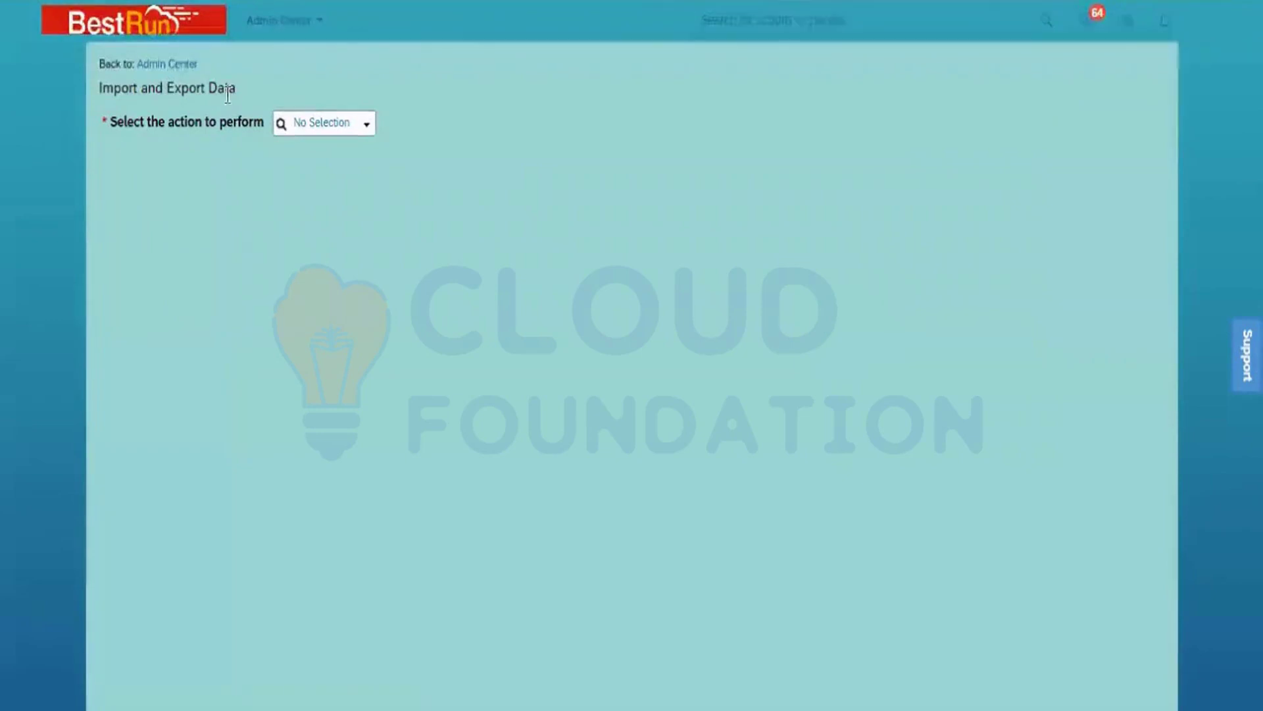
Step: Download the import template for the Department generic object with Include dependencies set to No
left_click(363, 127)
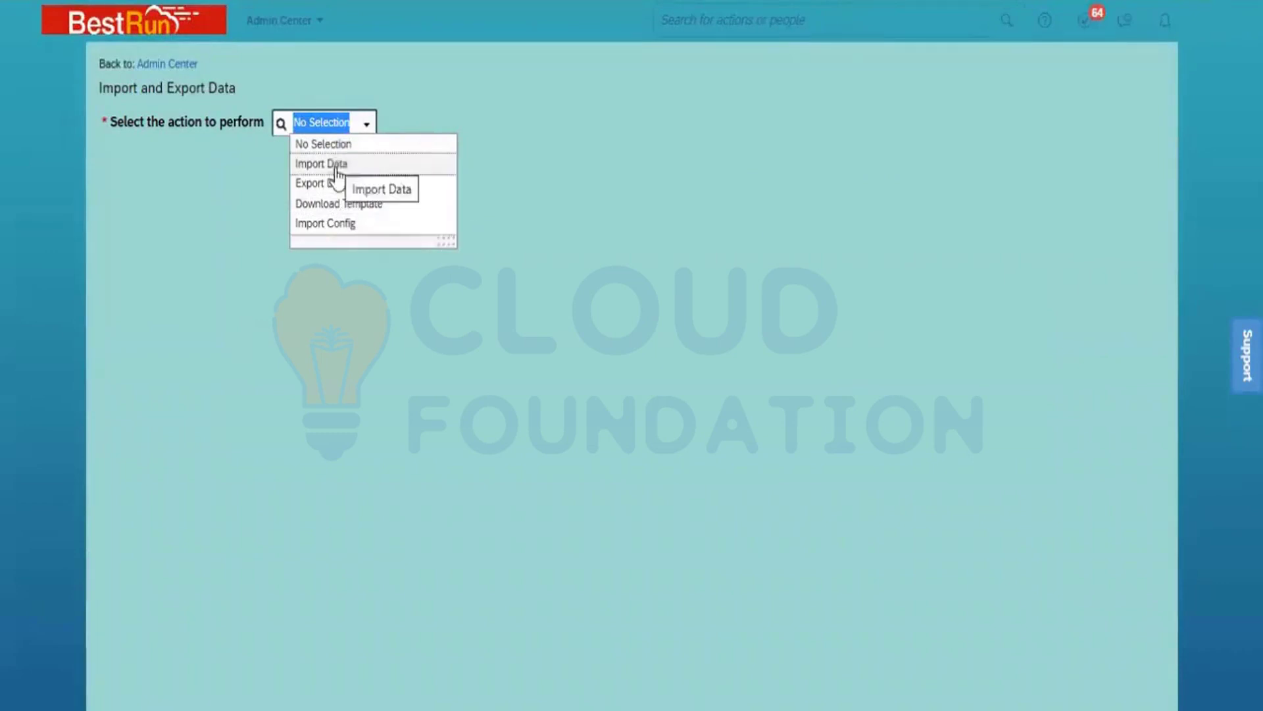
left_click(356, 205)
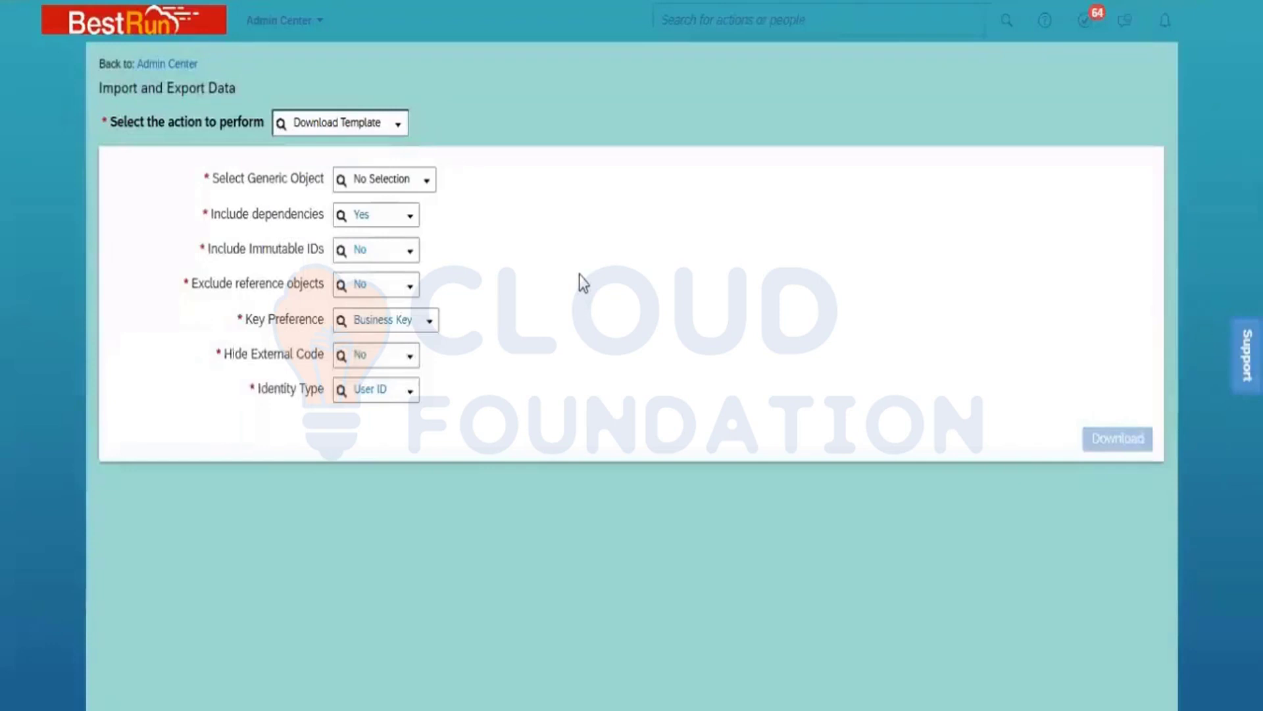
left_click(377, 179)
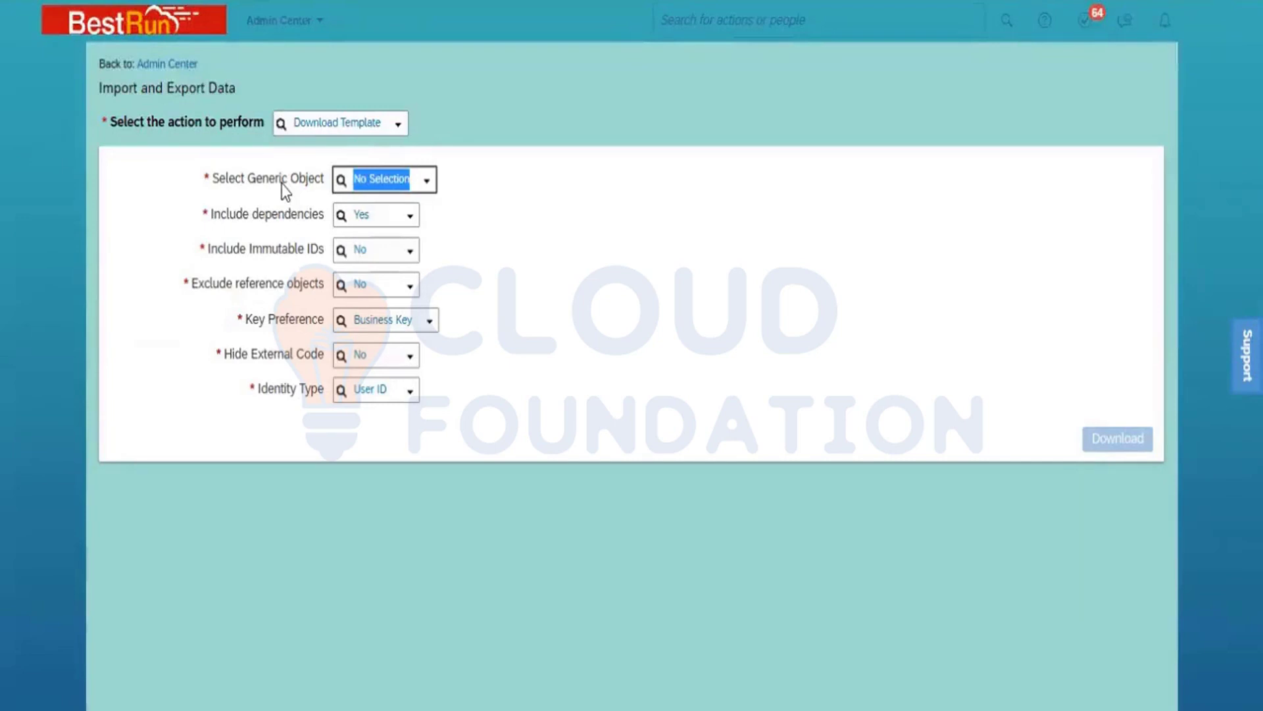
type("depar")
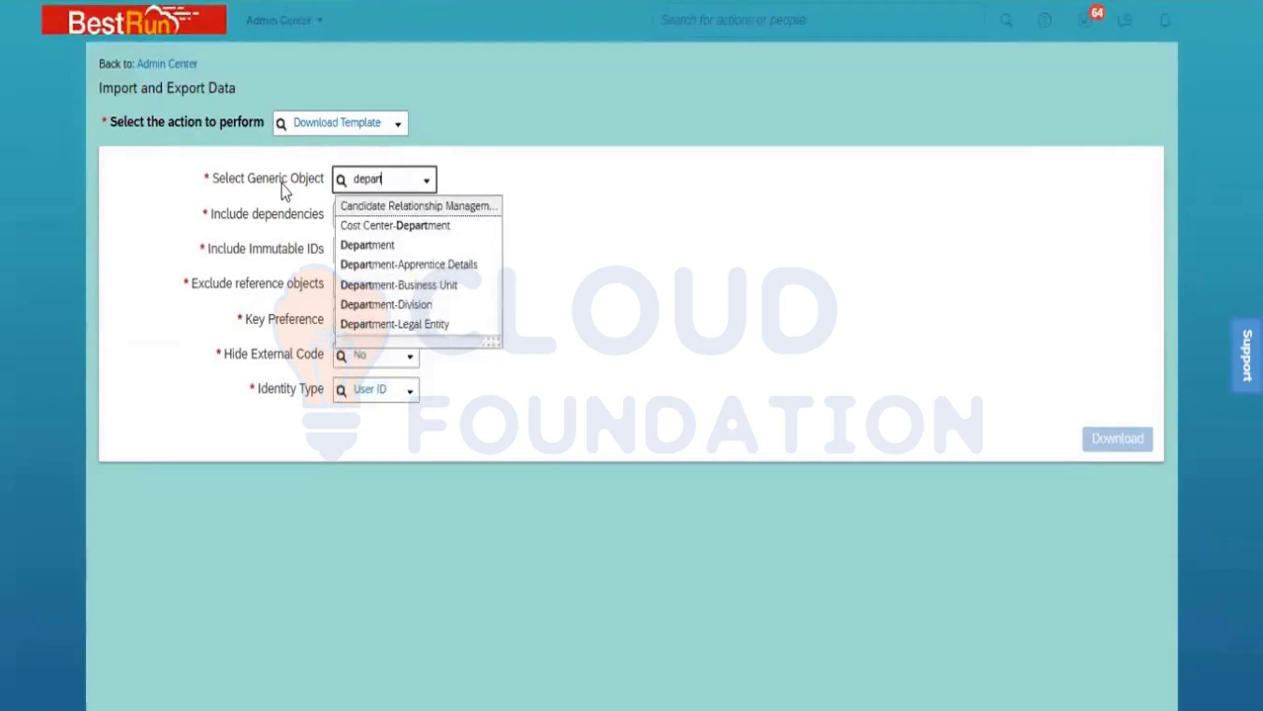
left_click(366, 246)
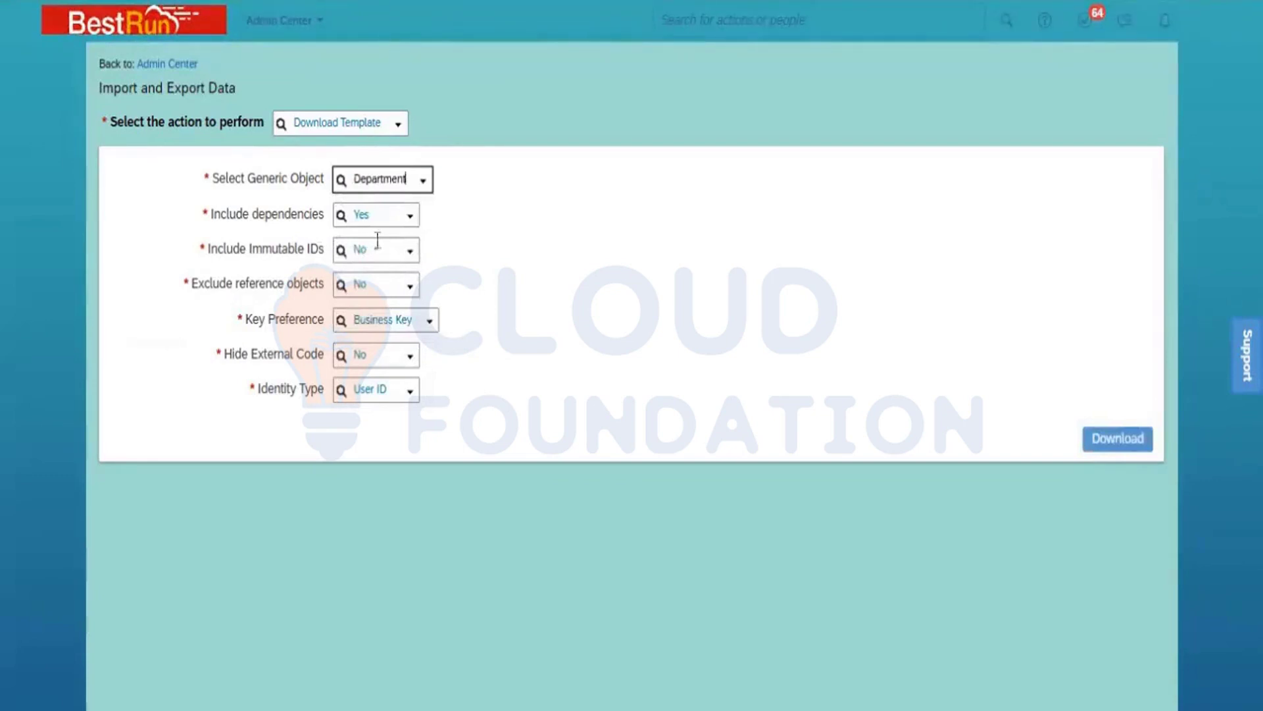
left_click(411, 216)
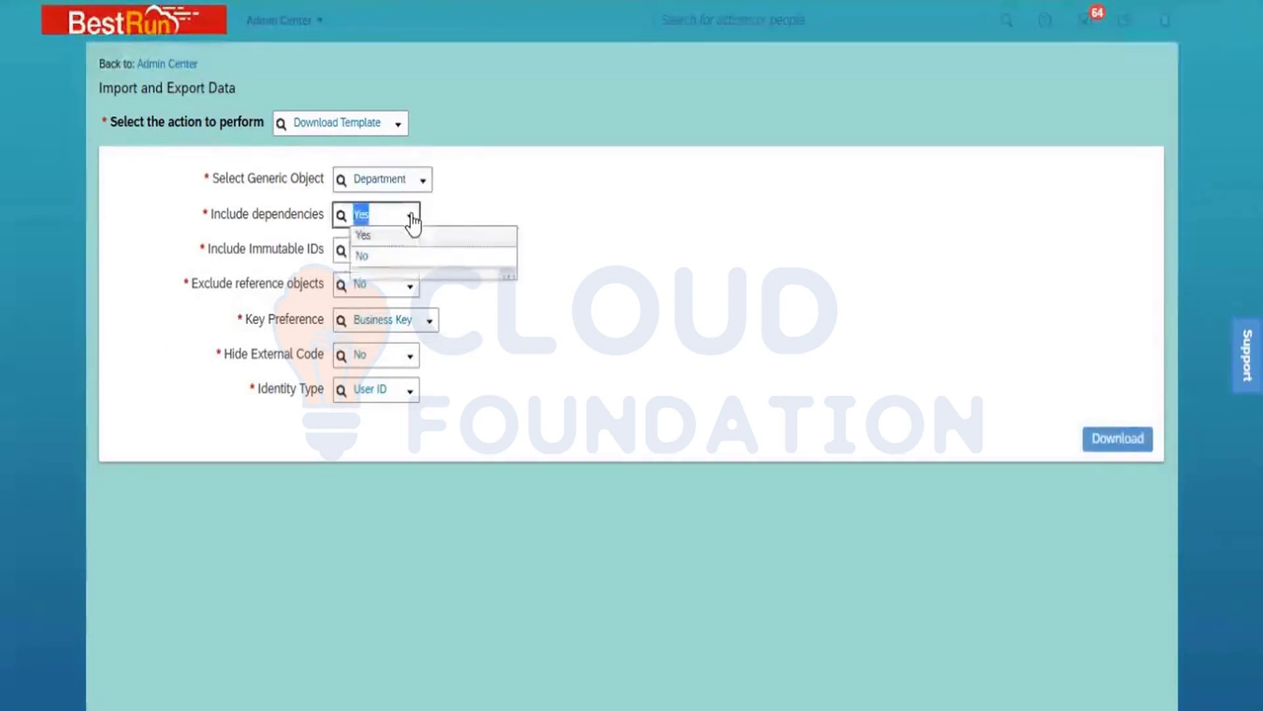
left_click(406, 258)
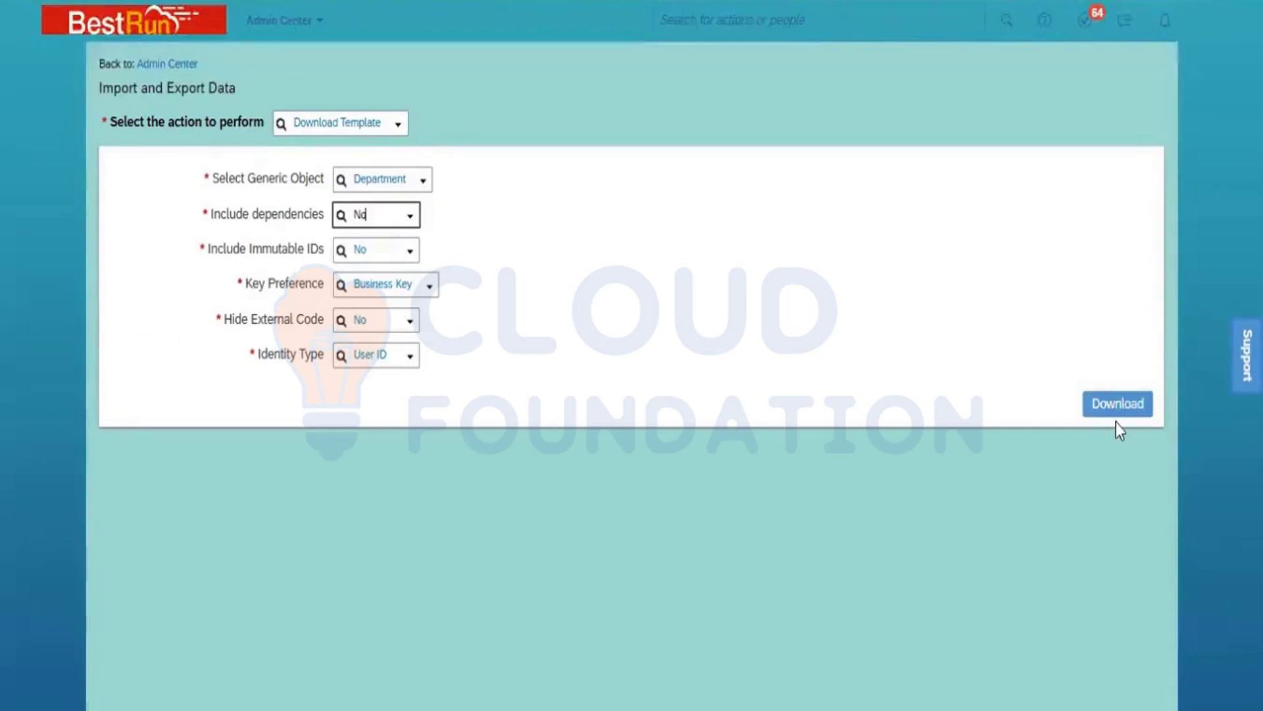
left_click(1101, 412)
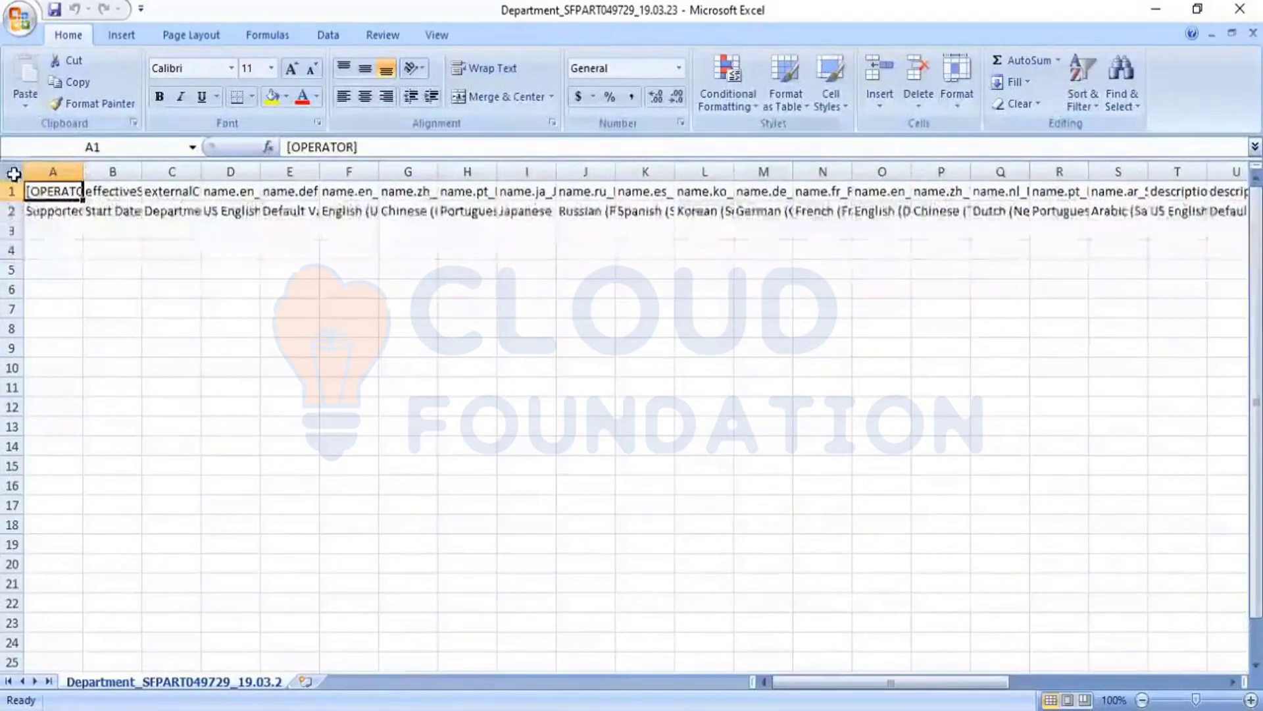
Step: Auto-fit the width of all columns in the downloaded Department template in Excel
left_click(11, 171)
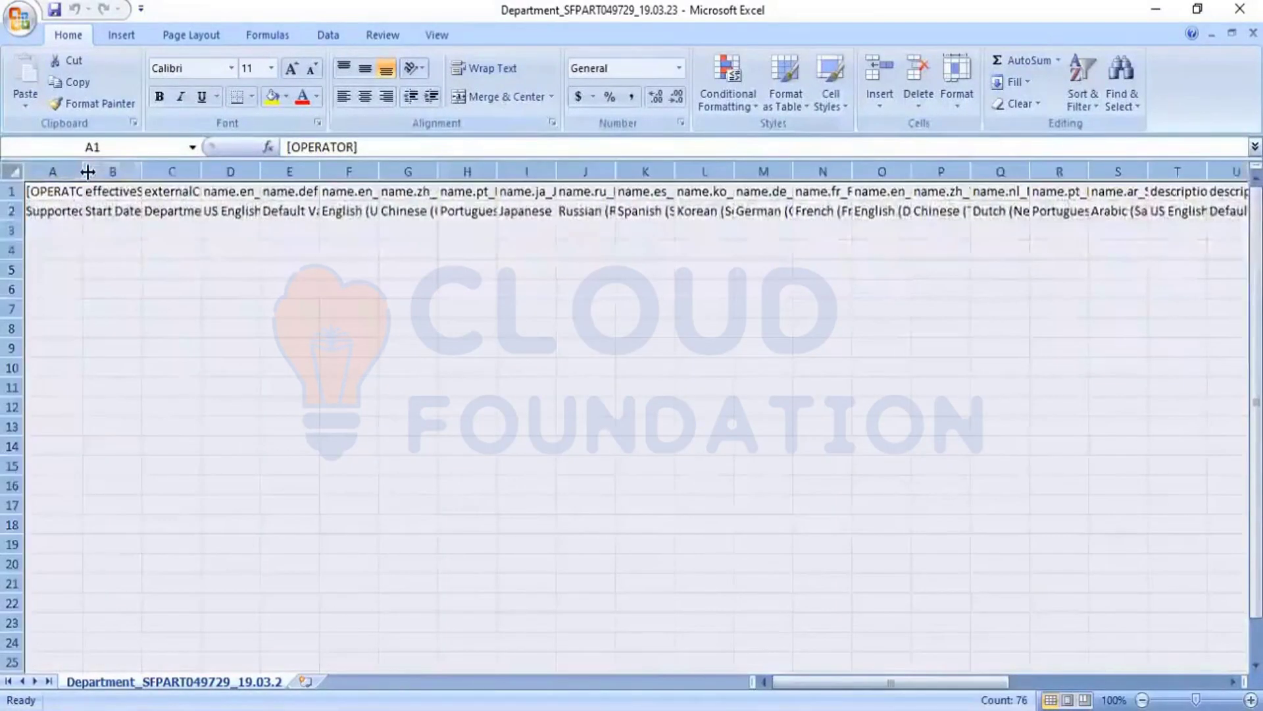
double_click(87, 172)
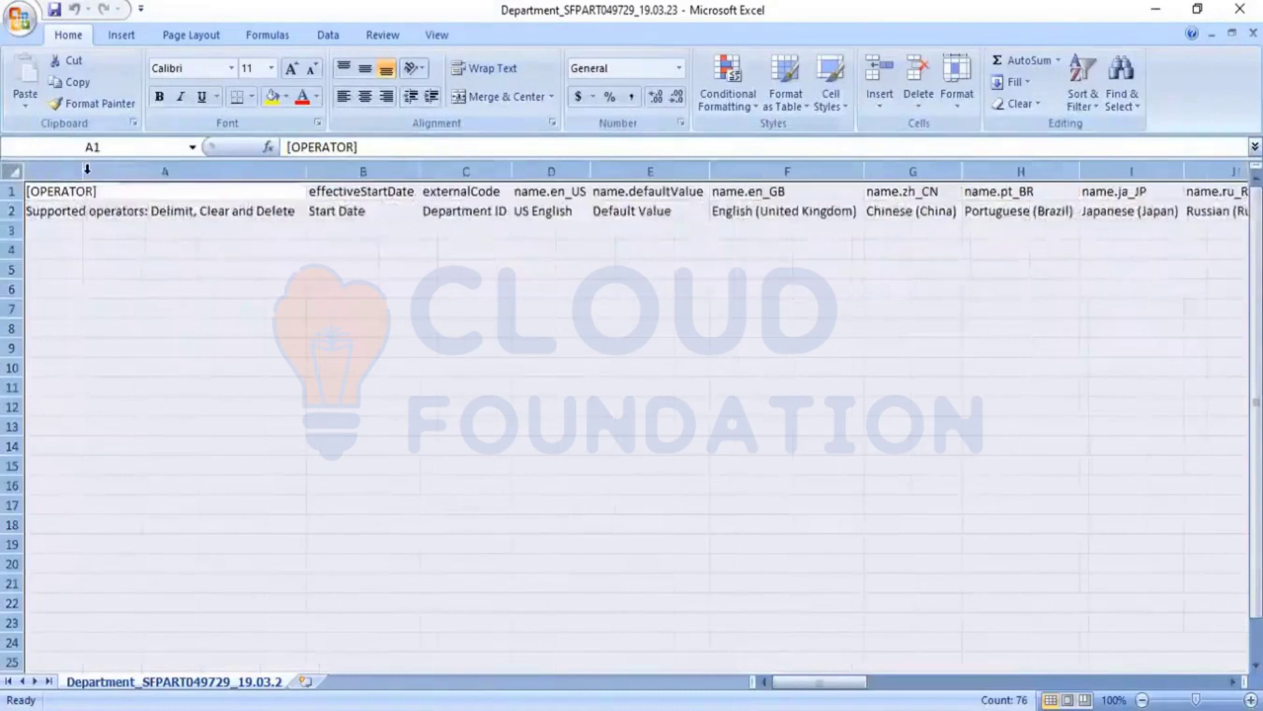
left_click(146, 270)
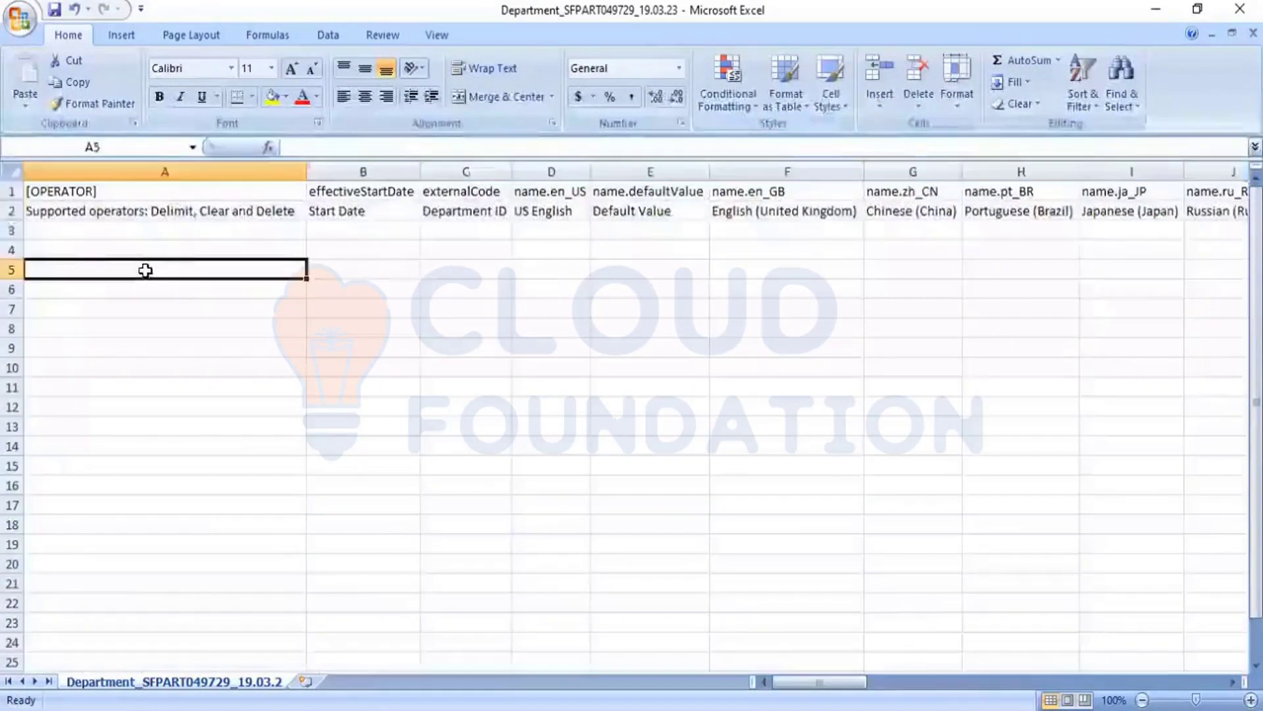
Step: Compare the technical field names in row 1 with the field labels in row 2 of the Department template
left_click(12, 191)
left_click(12, 211)
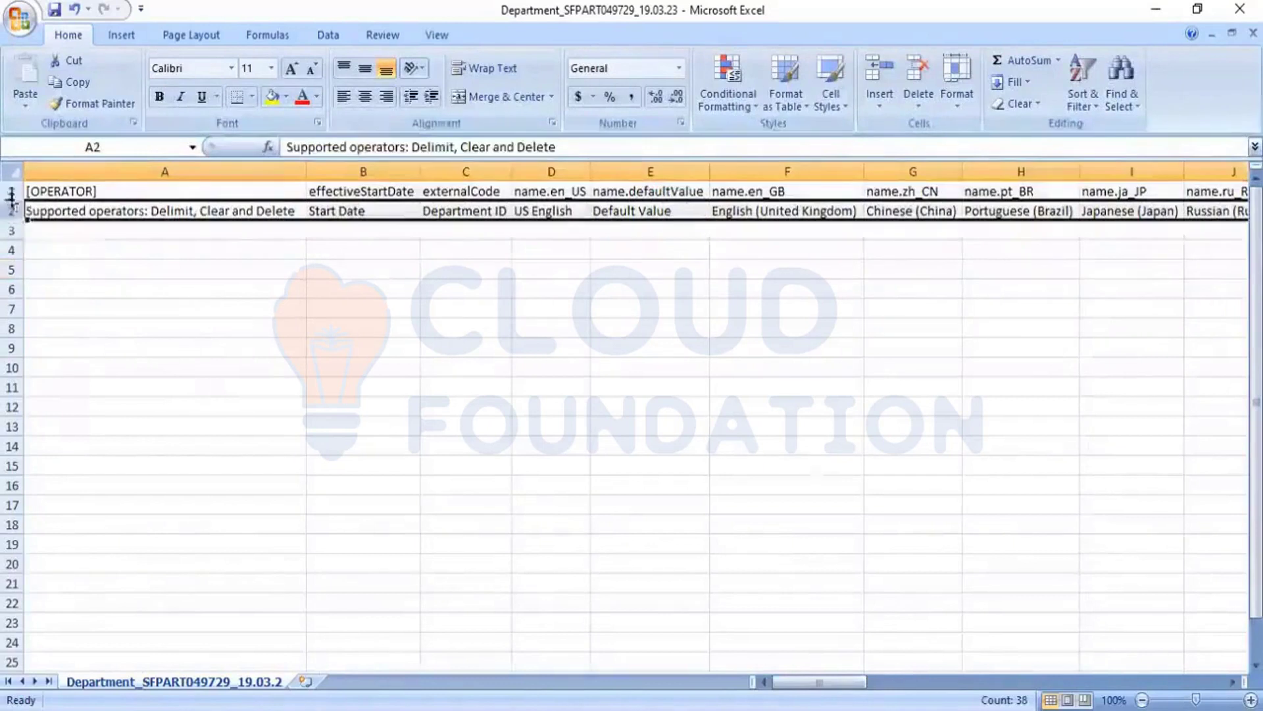
left_click(12, 190)
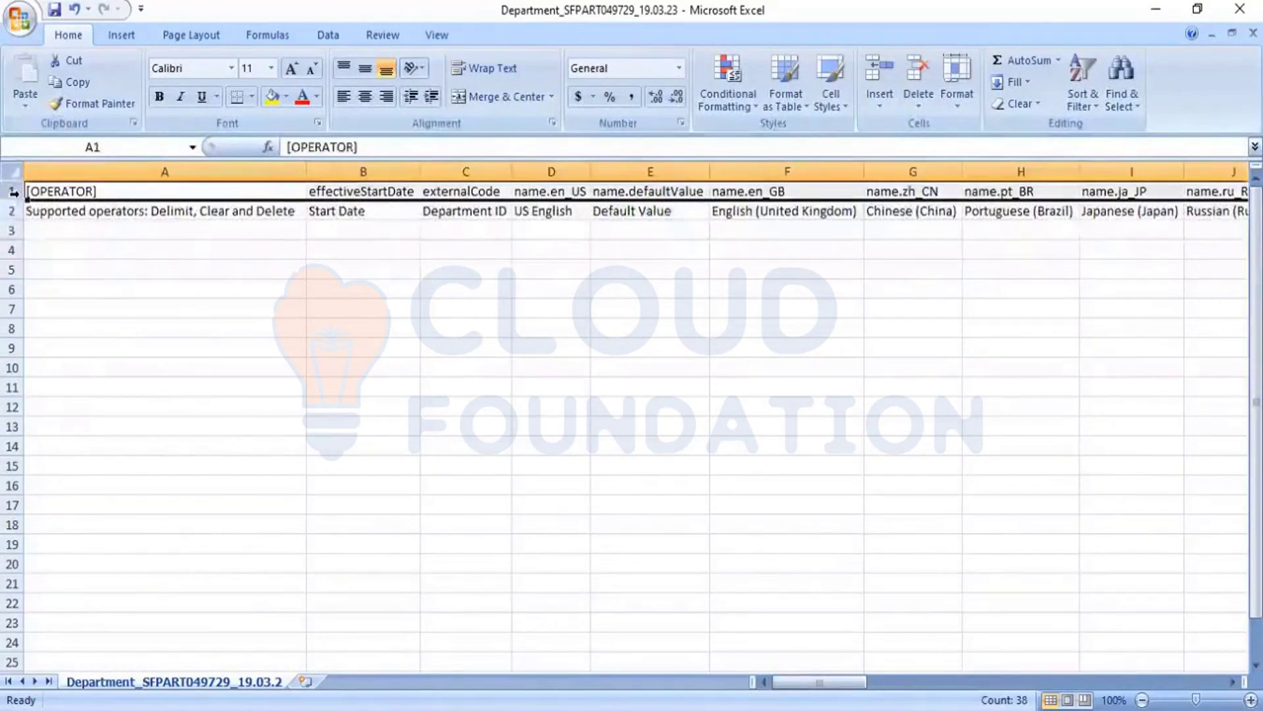
left_click(12, 211)
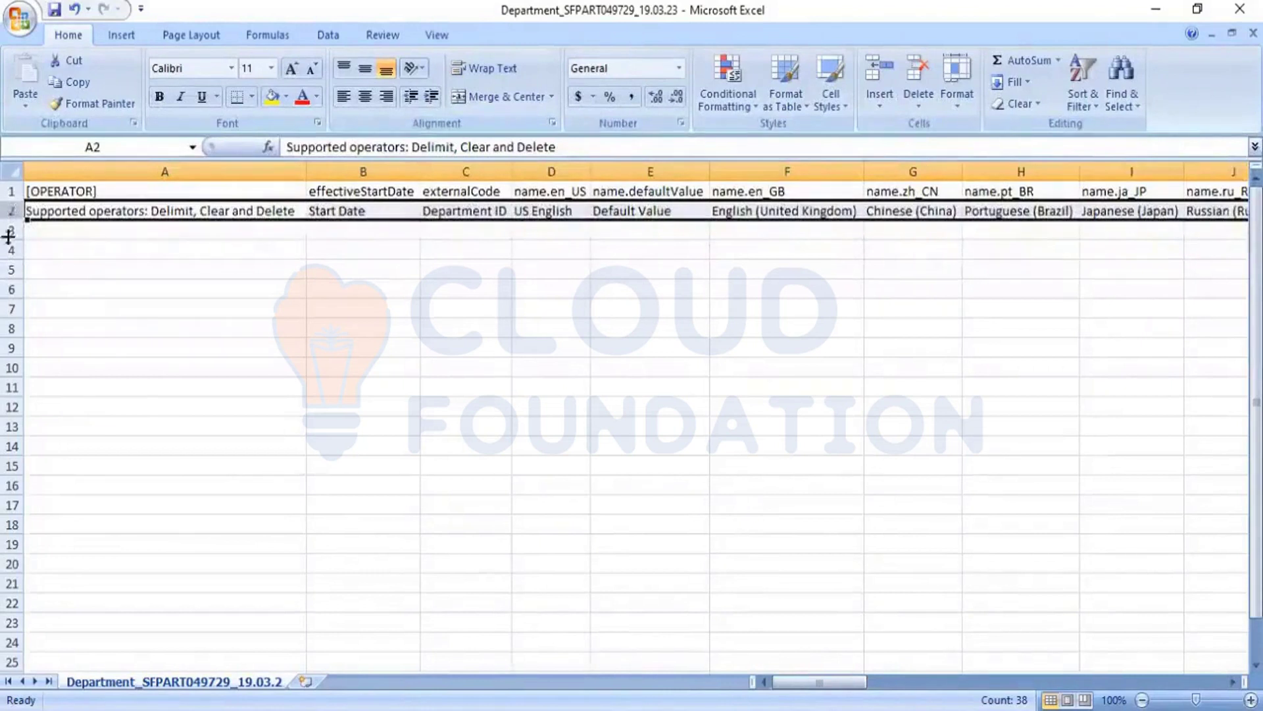
left_click(13, 190)
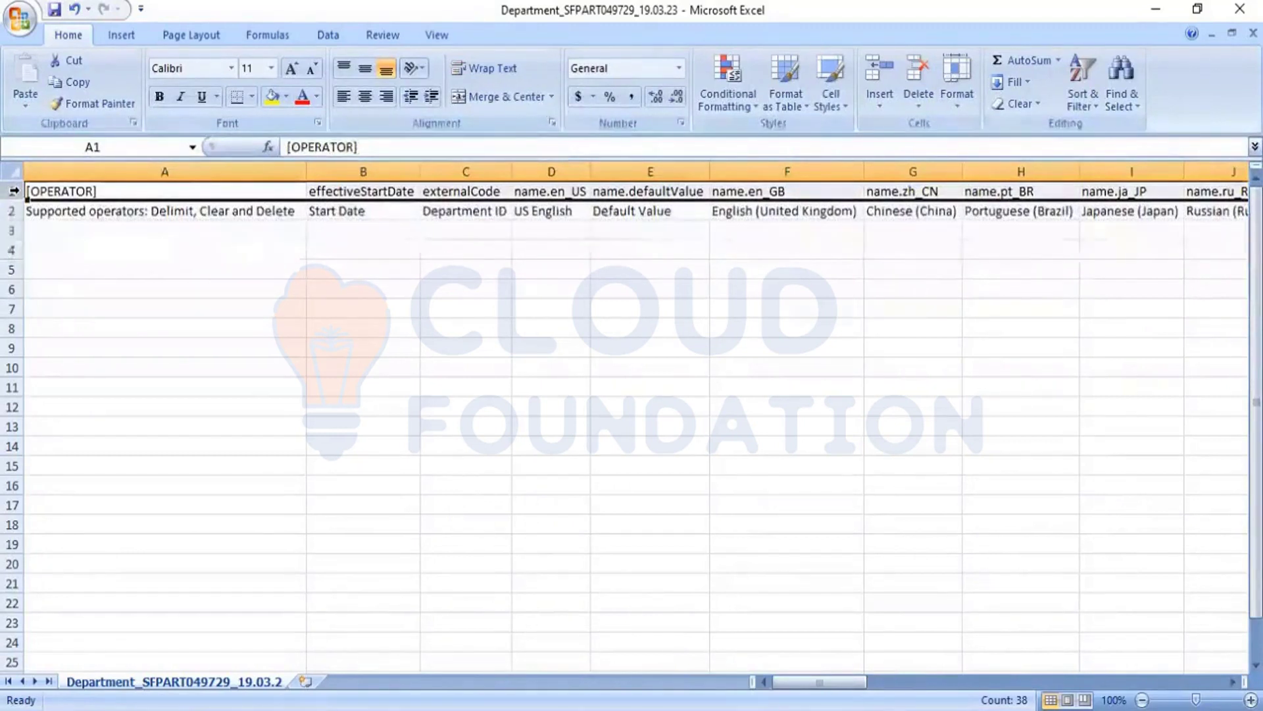
left_click_drag(10, 220, 10, 214)
left_click(13, 209)
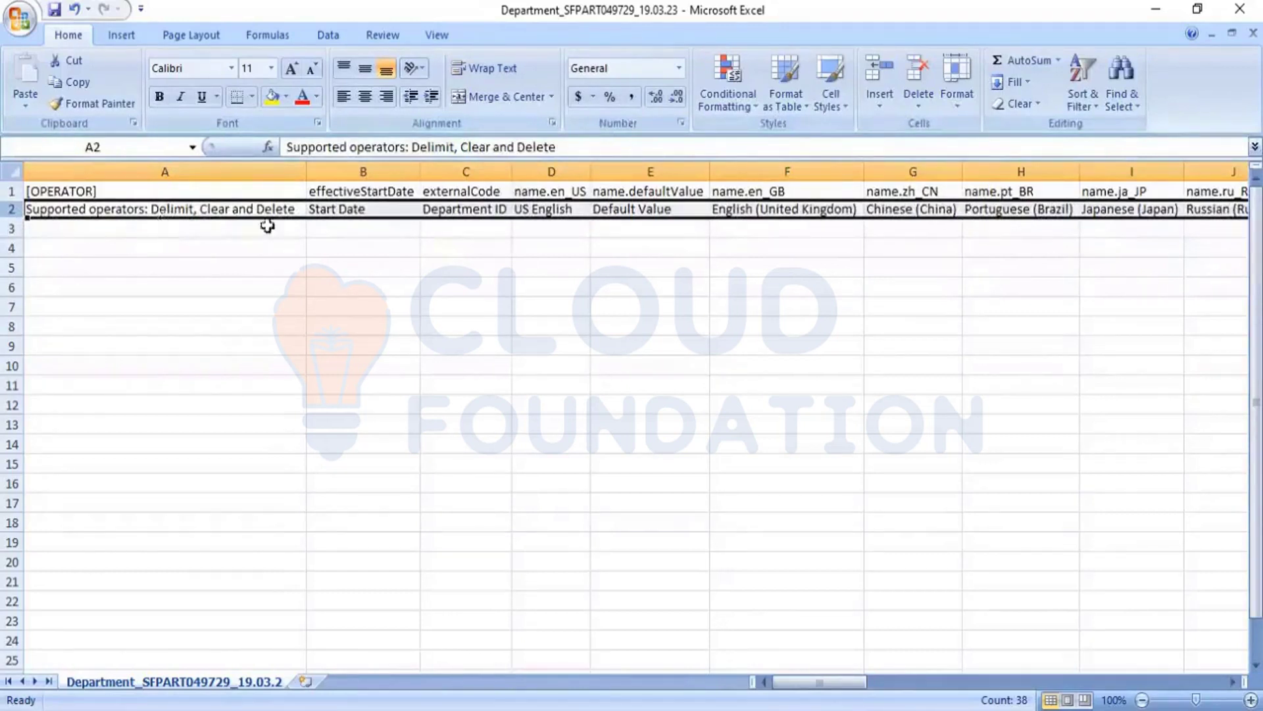
Step: Go through the row 2 field labels one by one from Start Date to Default Value
left_click(356, 206)
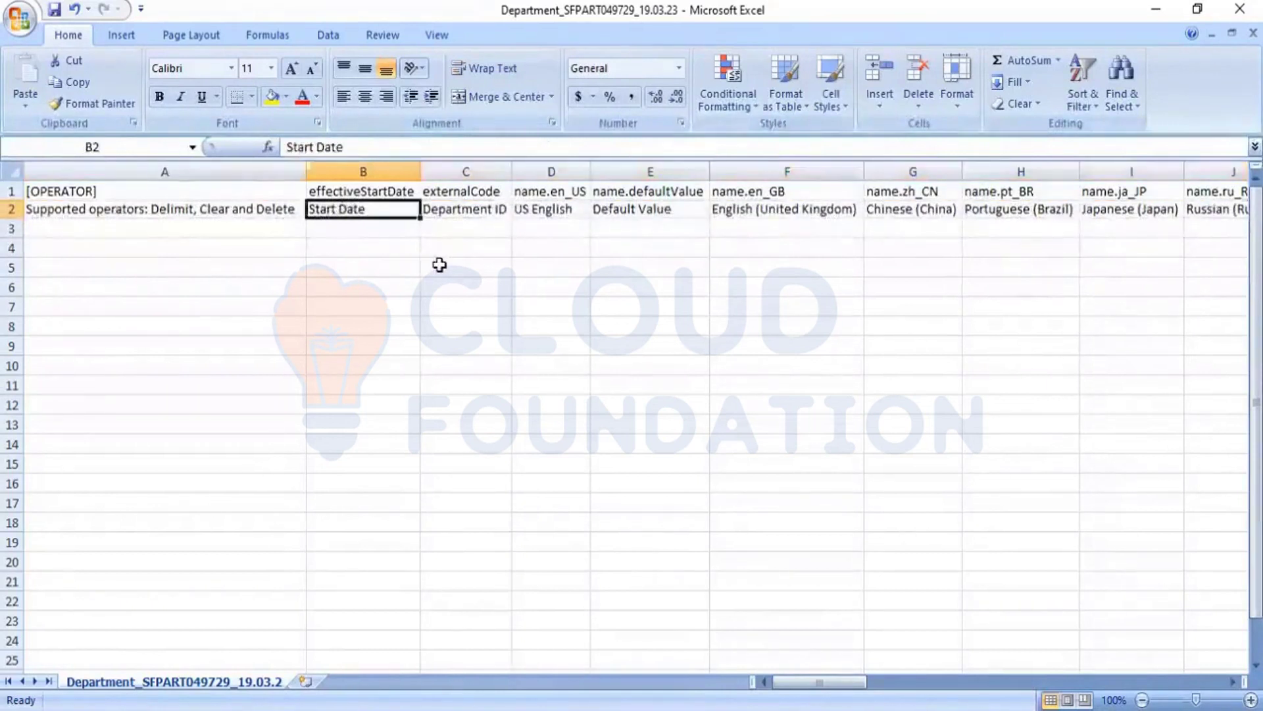
key("Right")
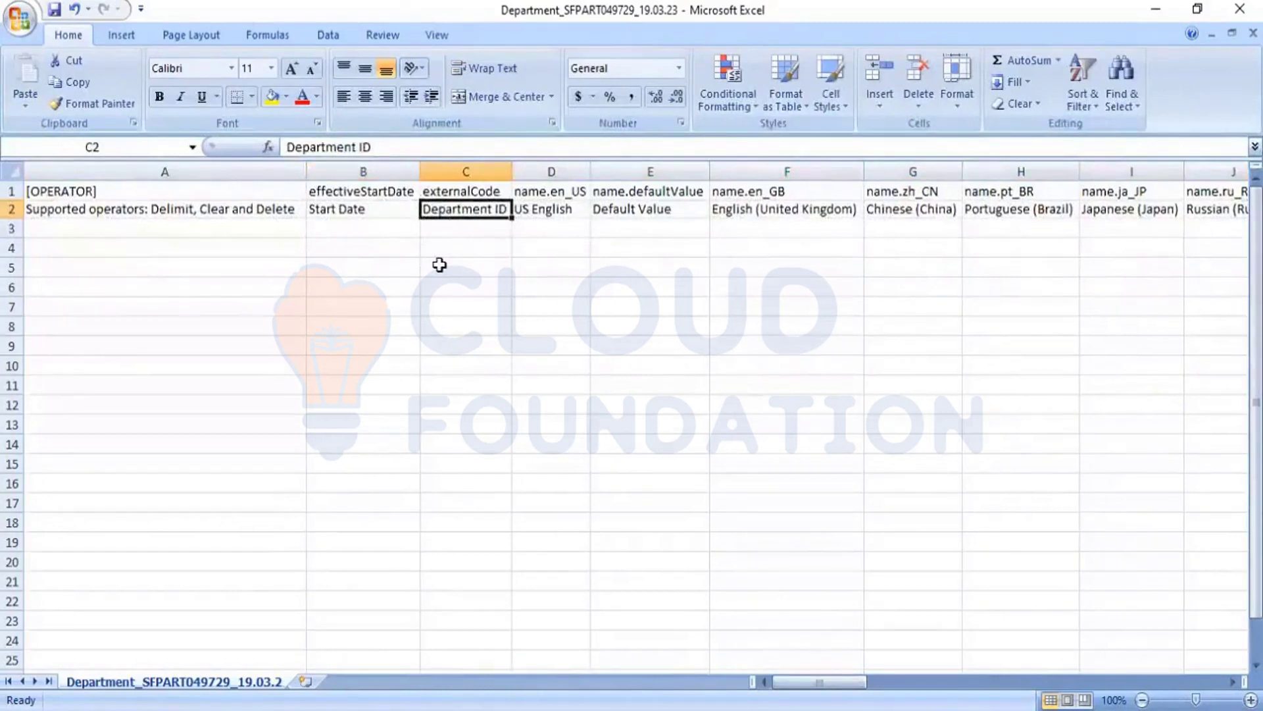
key("Right")
key("Right")
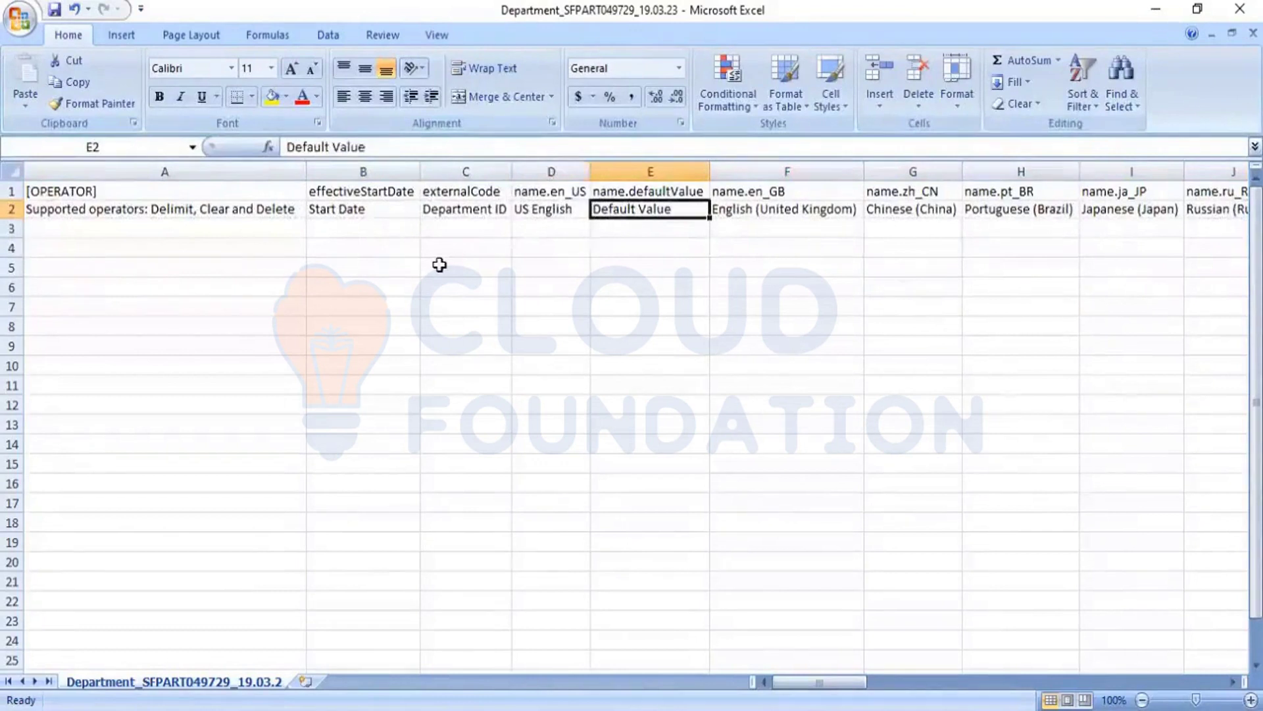
Step: Go through the row 2 language labels of the name and description columns, from English (United Kingdom) onward
key("Right")
key("Right")
key("Right")
key("Right")
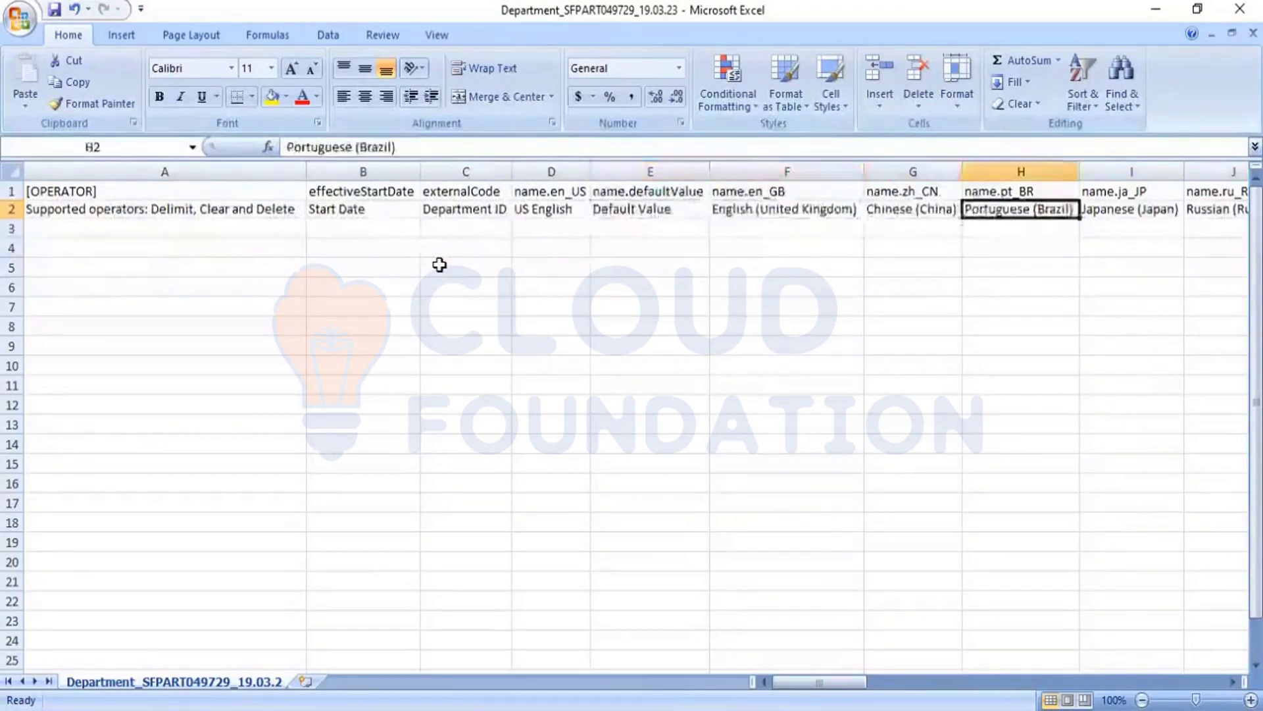
key("Right")
key("Right")
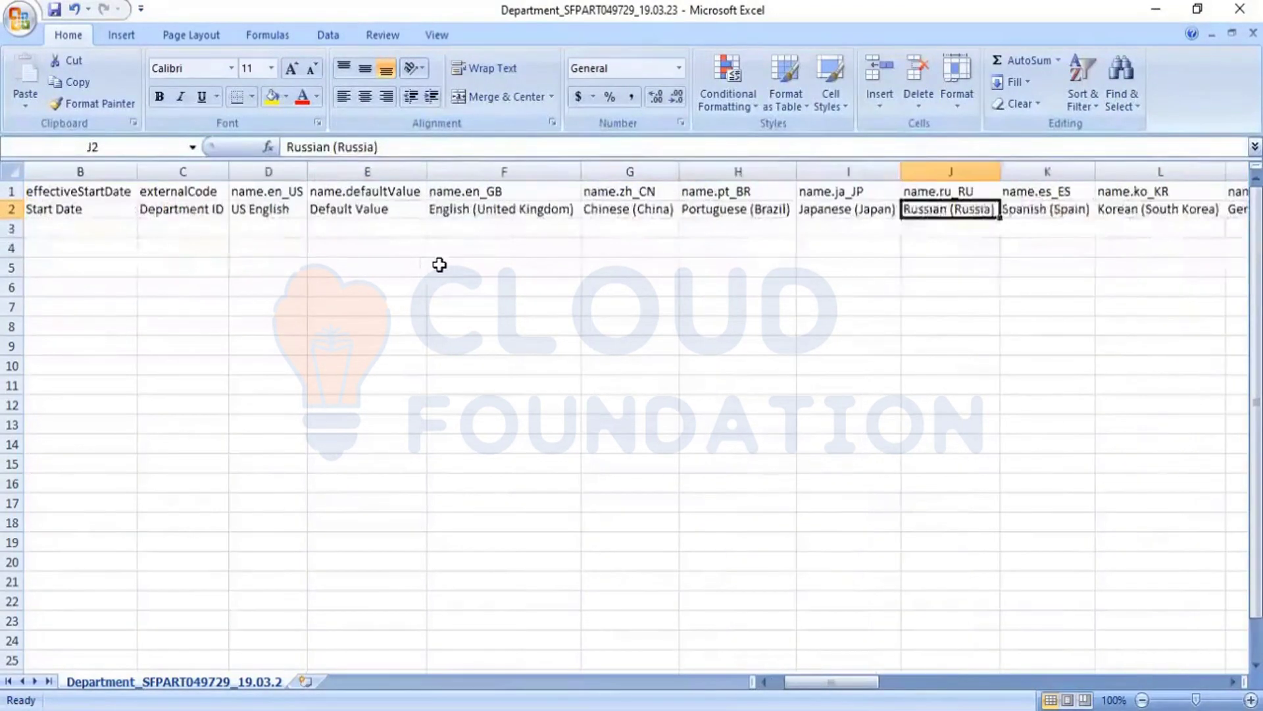
key("Right")
key("Right")
key("Right")
key("Right")
key("Right")
key("Right")
key("Right")
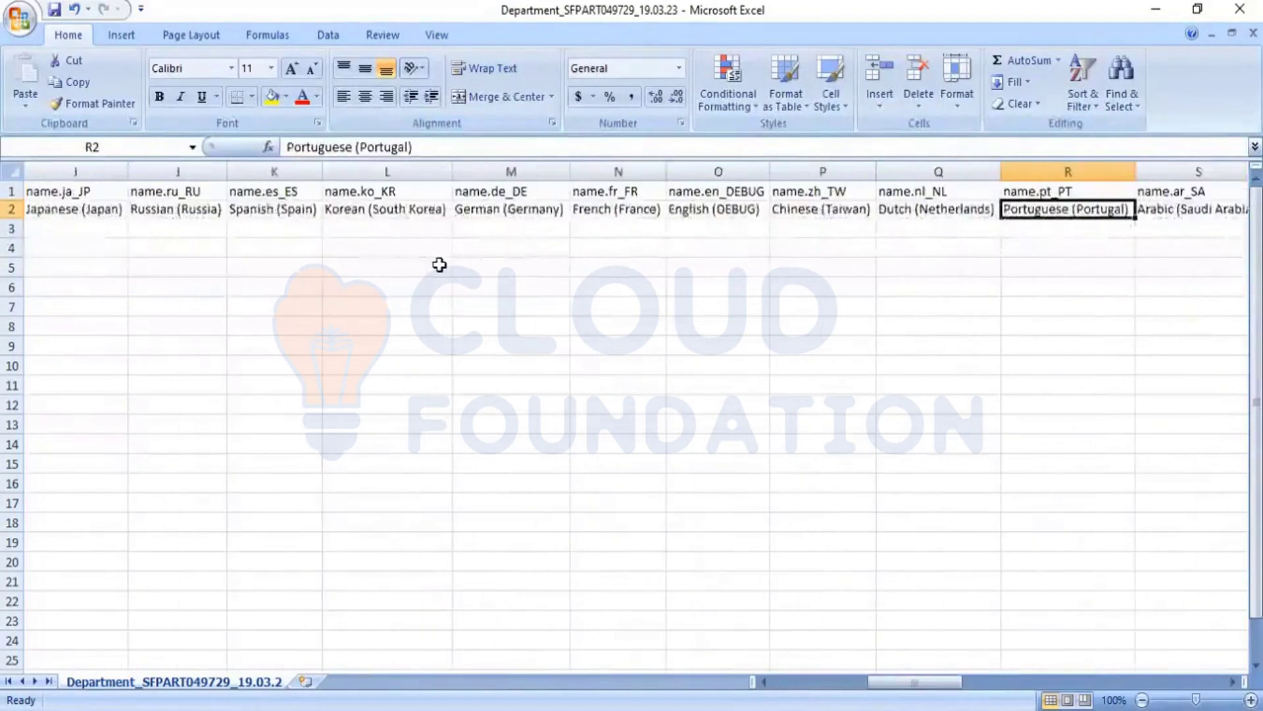
key("Right")
key("Right")
key("Right")
key("Right")
key("Right")
key("Right")
key("Right")
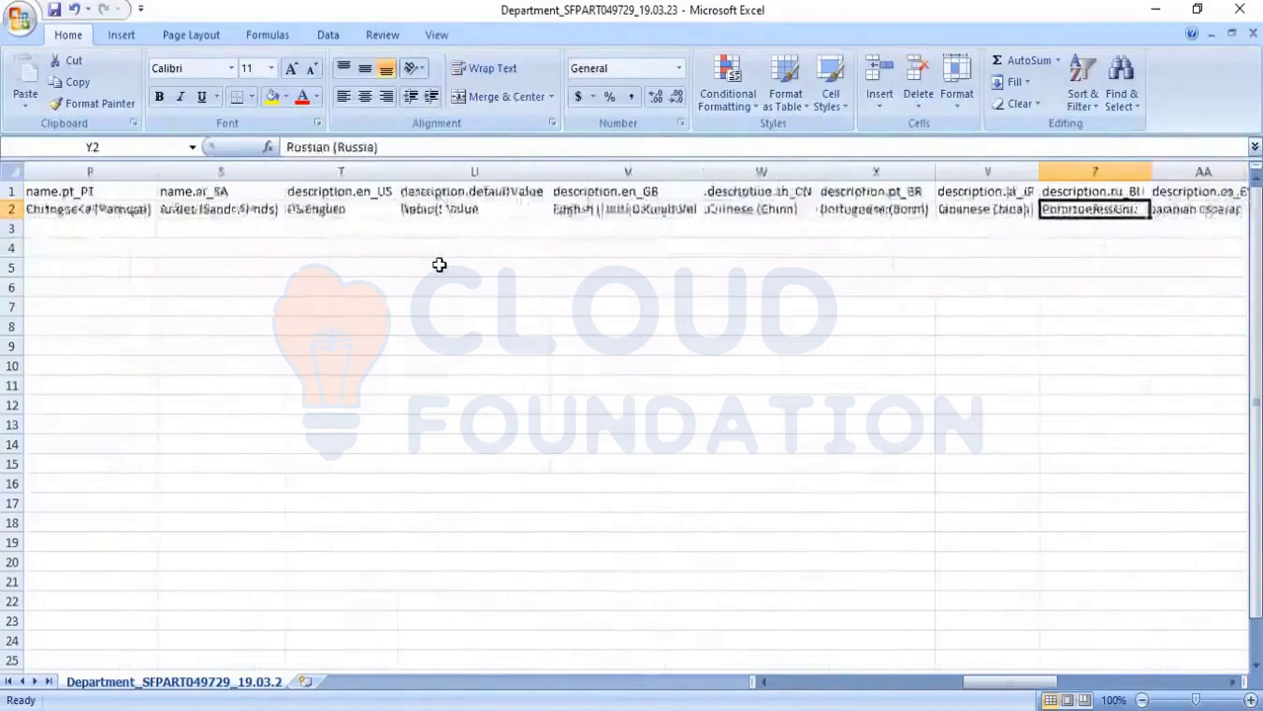
key("Right")
key("Right")
key("Right")
key("Right")
key("Right")
key("Right")
key("Right")
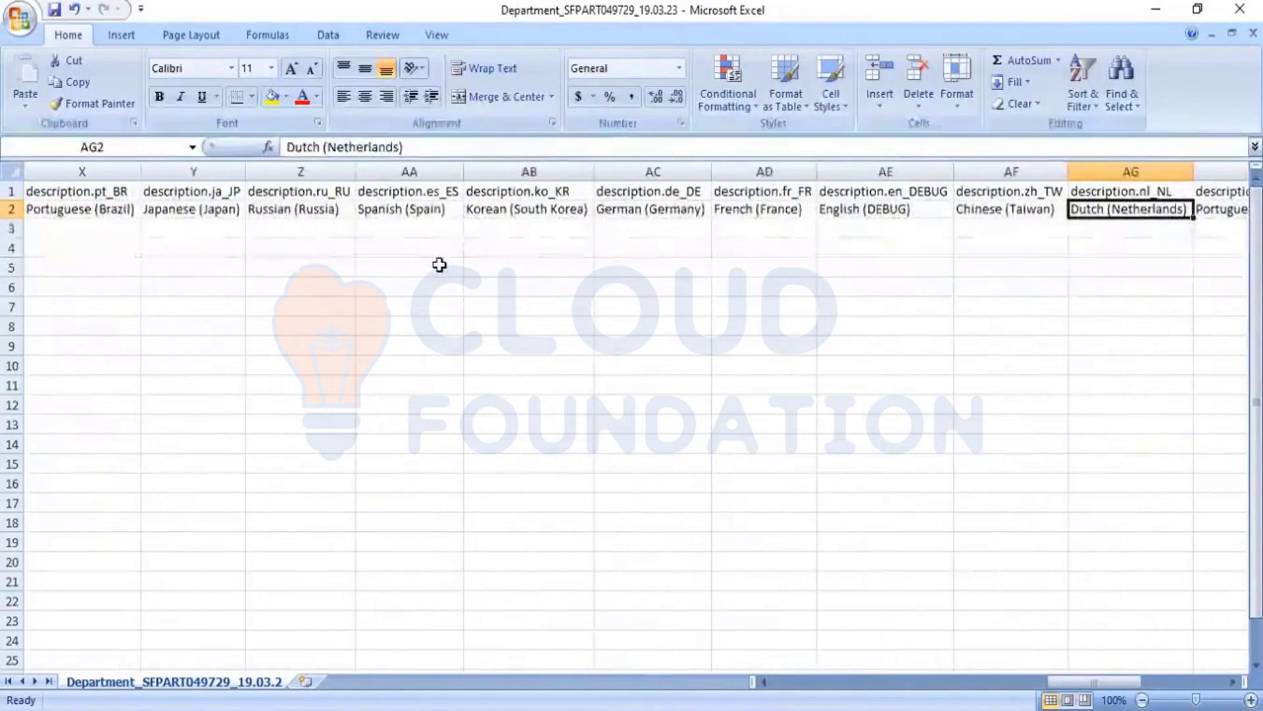
Step: Examine the Status, Cost Centre ID and Accounts fields at the end of the Department template
key("Right")
key("Right")
key("Right")
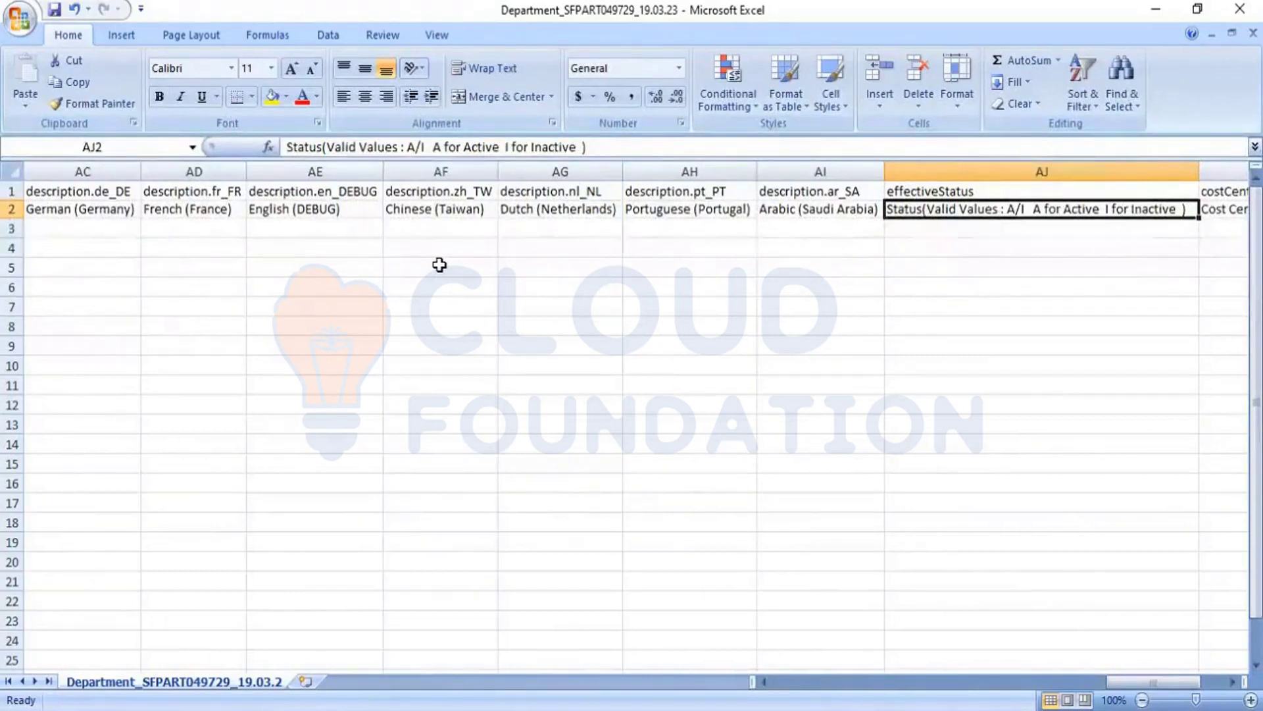
key("Right")
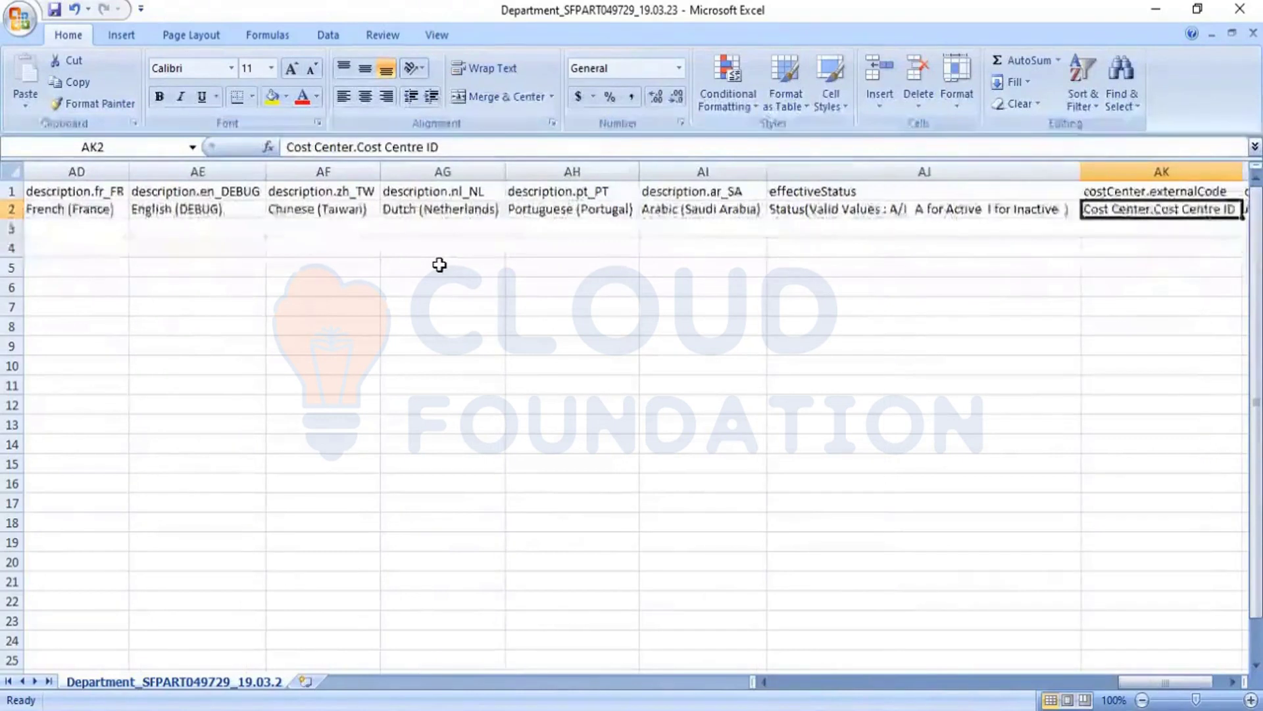
key("Right")
key("Right")
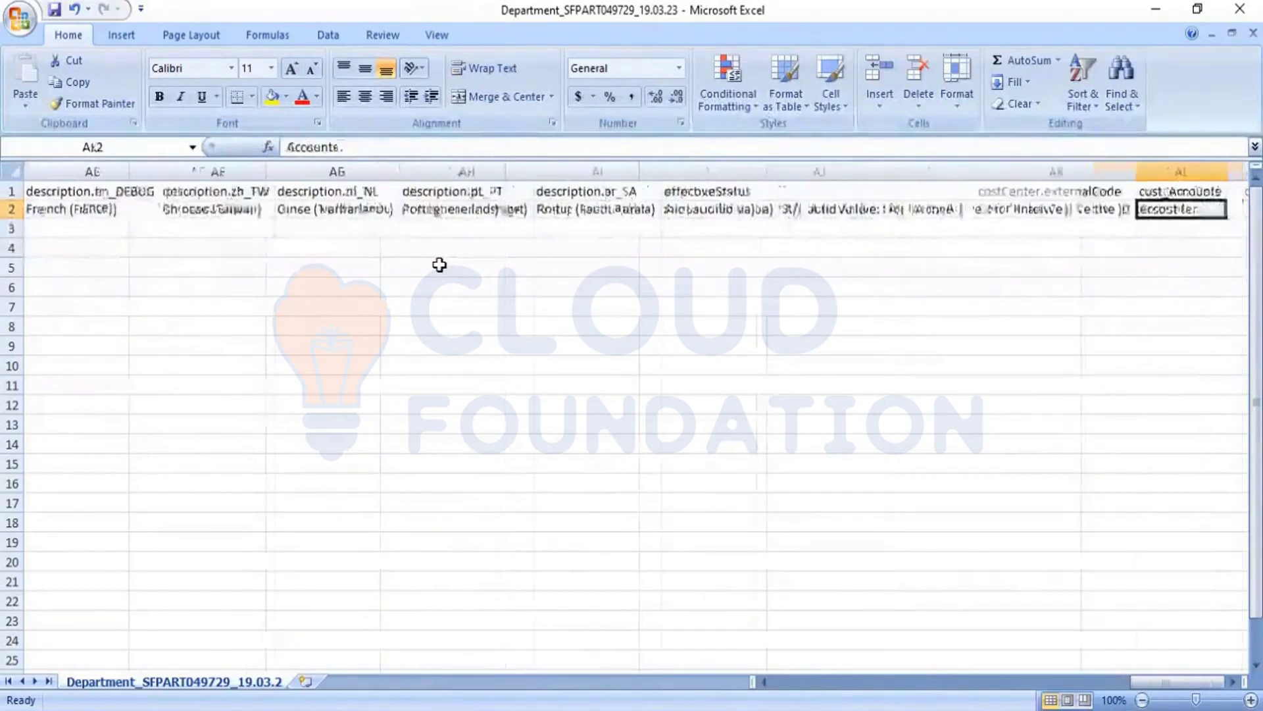
key("Left")
key("Left")
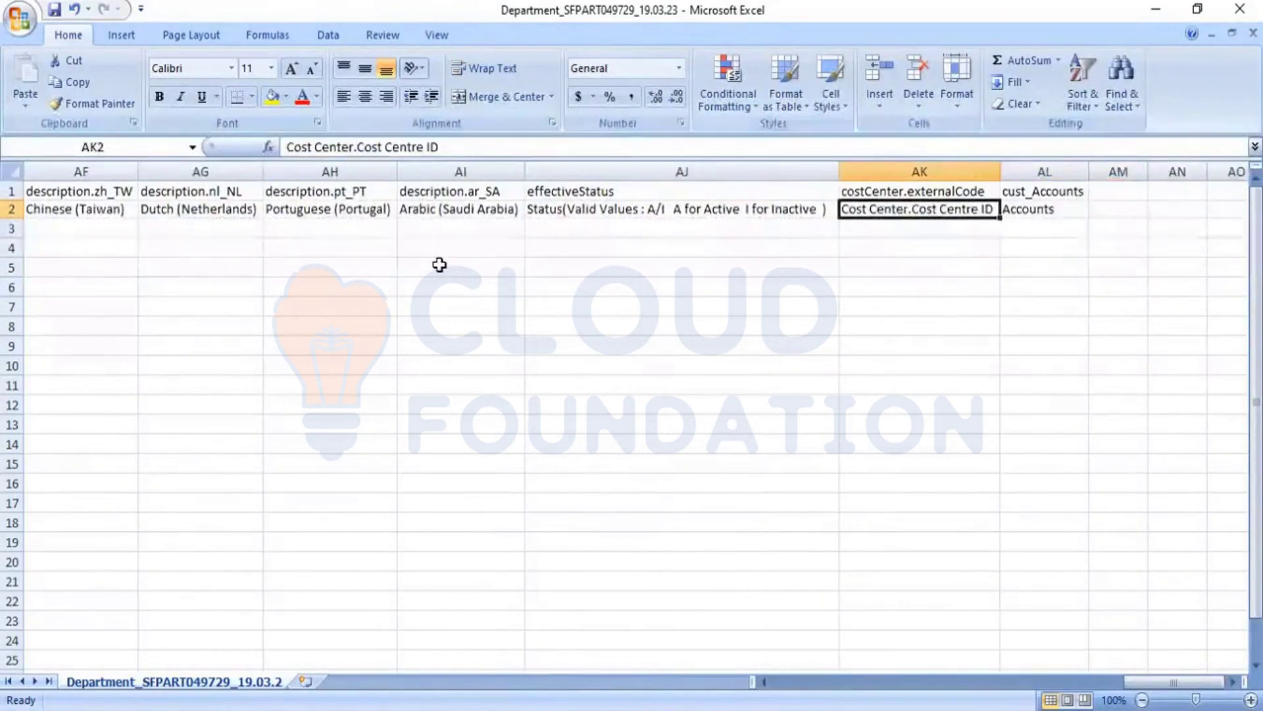
Step: Go back along the empty row 3 from the Cost Centre ID column to the name columns
key("Down")
key("Left")
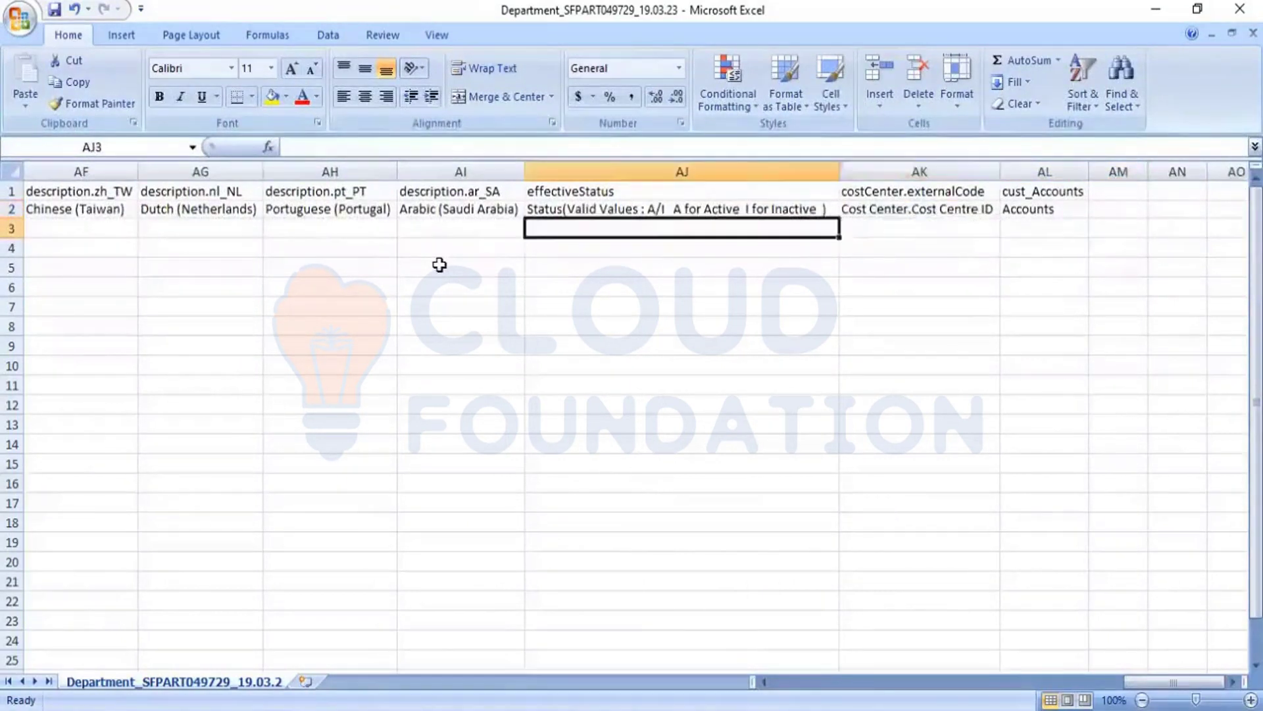
key("Left")
key("Left")
key("Left")
key("Left")
key("Left")
key("Left")
key("Left")
key("Left")
key("Left")
key("Left")
key("Left")
key("Left")
key("Left")
key("Left")
key("Left")
key("Left")
key("Left")
key("Left")
key("Left")
key("Left")
key("Left")
key("Left")
key("Left")
key("Left")
key("Left")
key("Left")
key("Left")
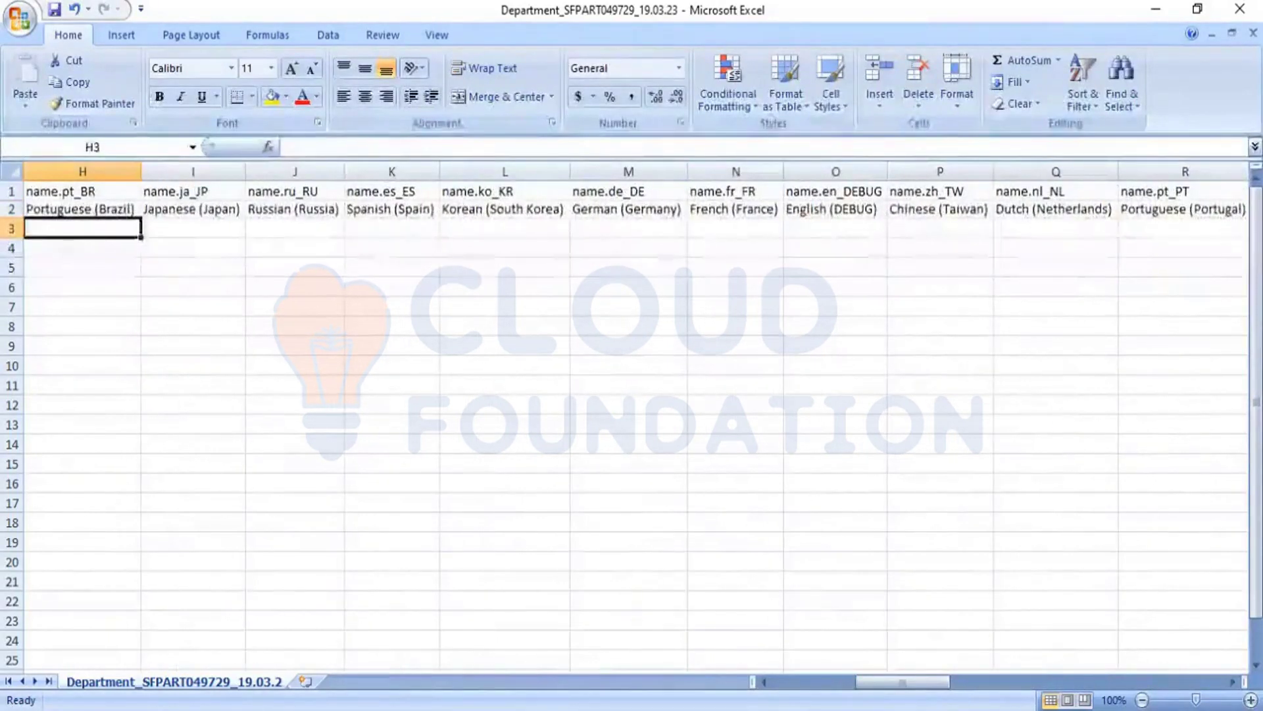
Step: Switch to the Department_SFPART049729_17.01.23 workbook and auto-fit the width of all its columns
key("alt+Tab")
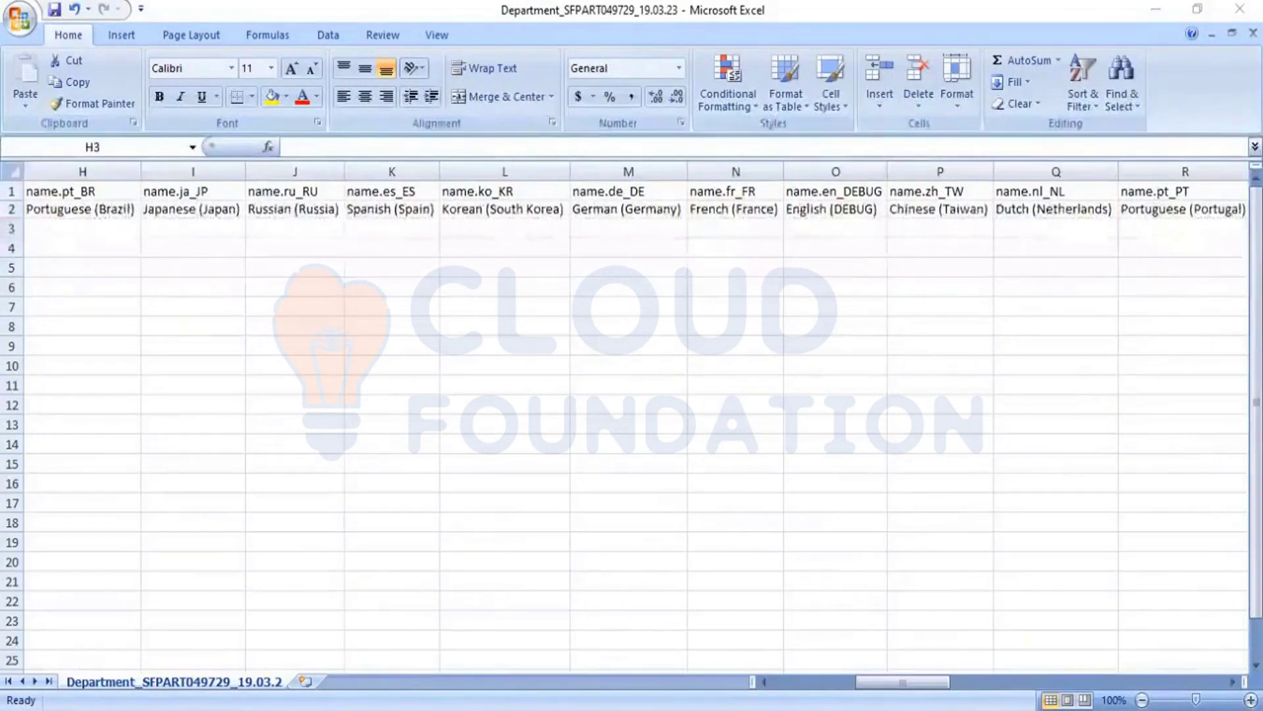
left_click(721, 403)
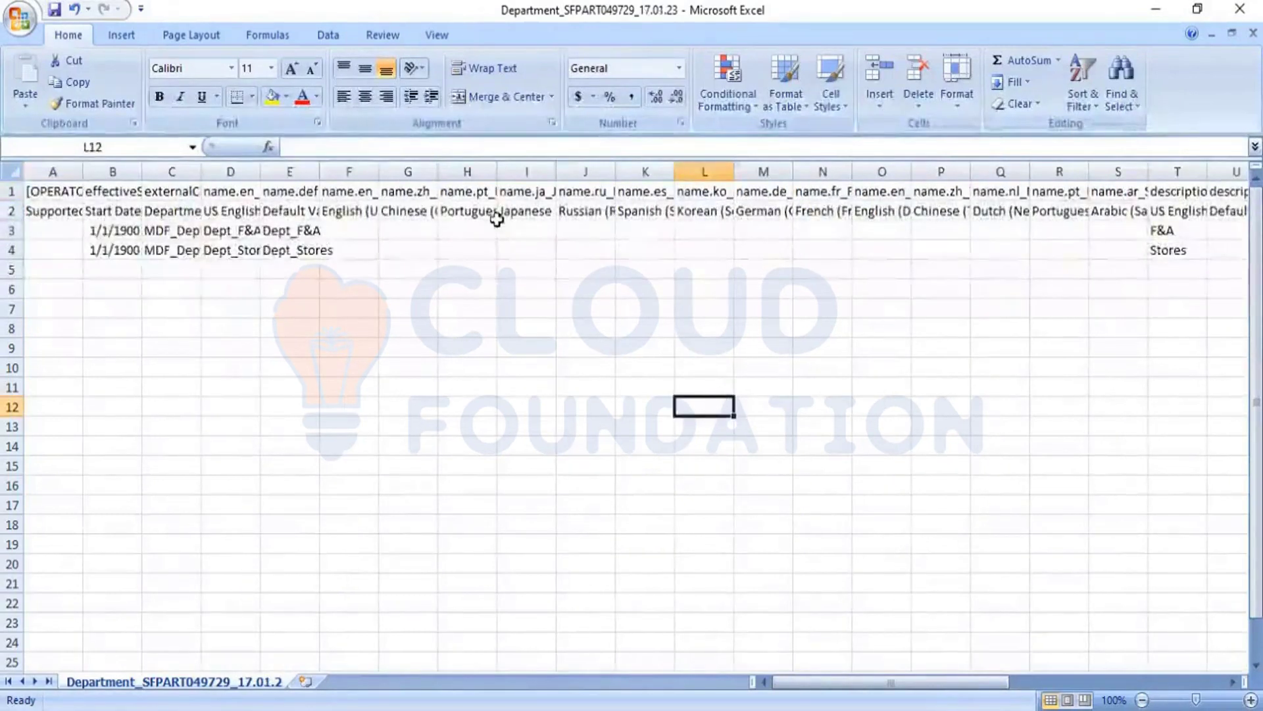
left_click(8, 173)
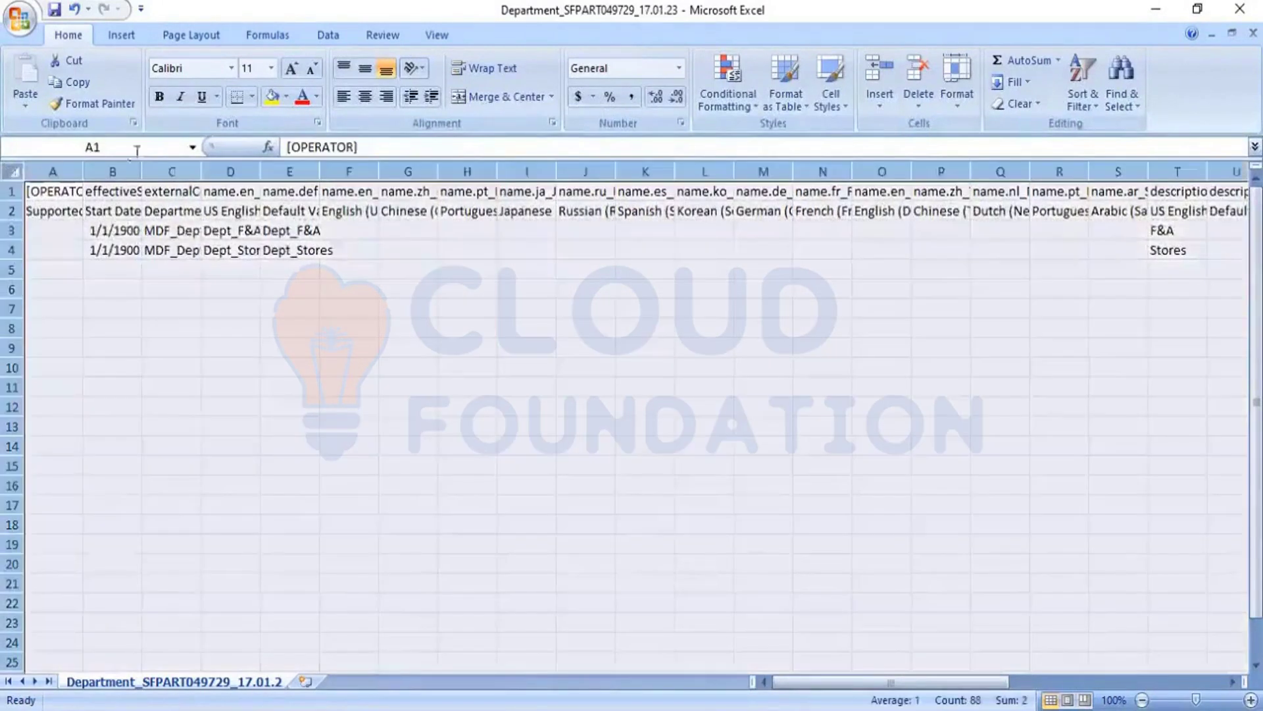
double_click(201, 171)
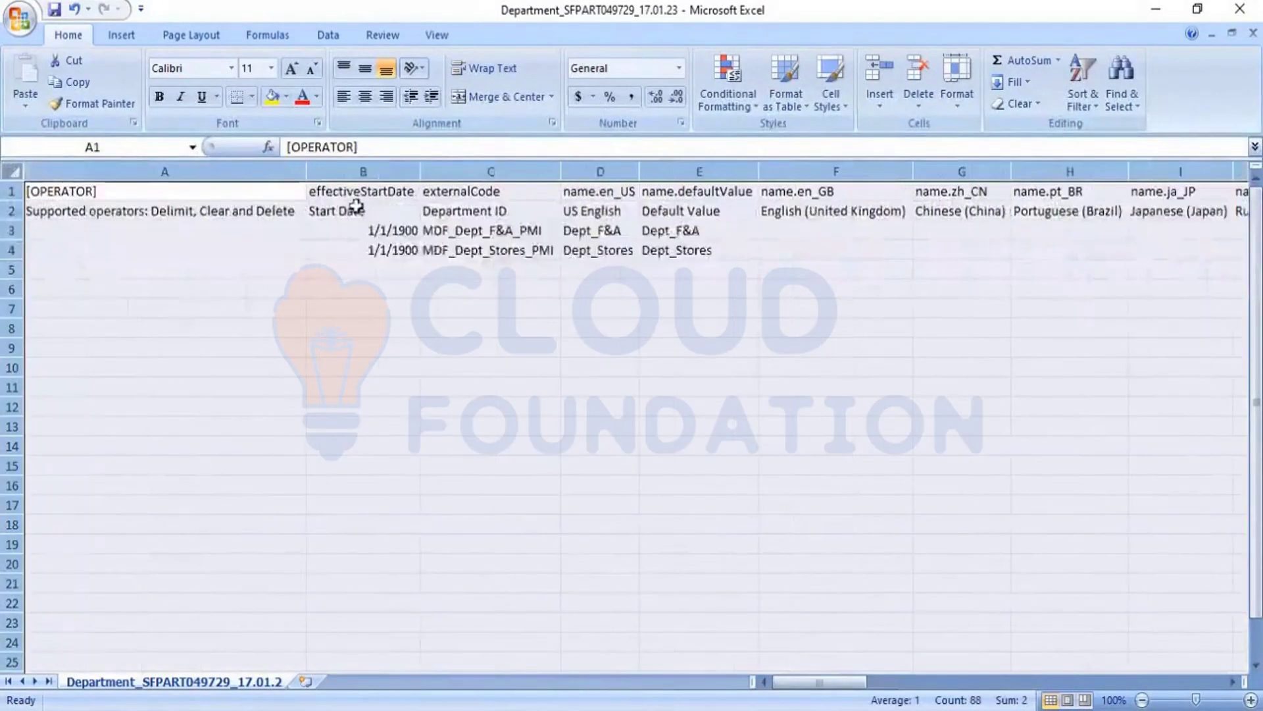
left_click(528, 343)
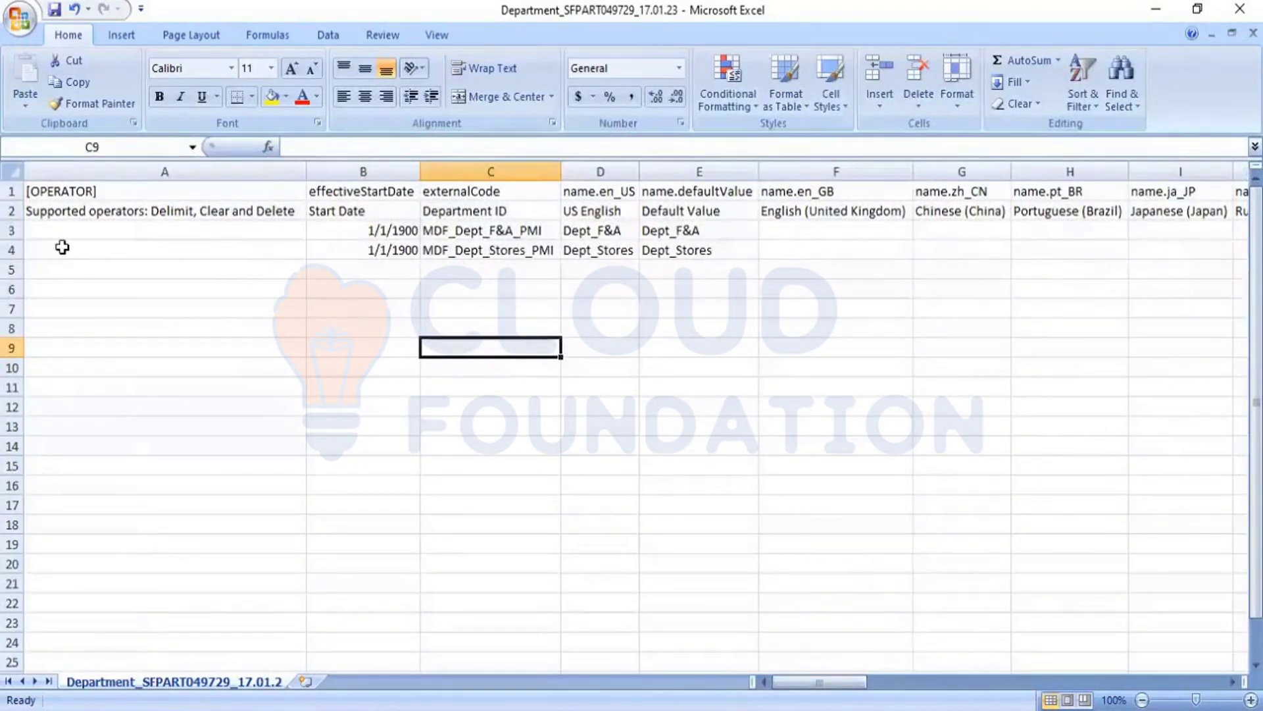
Step: Copy data rows 3 and 4 and switch back to the Department_SFPART049729_19.03.23 template
left_click(11, 231)
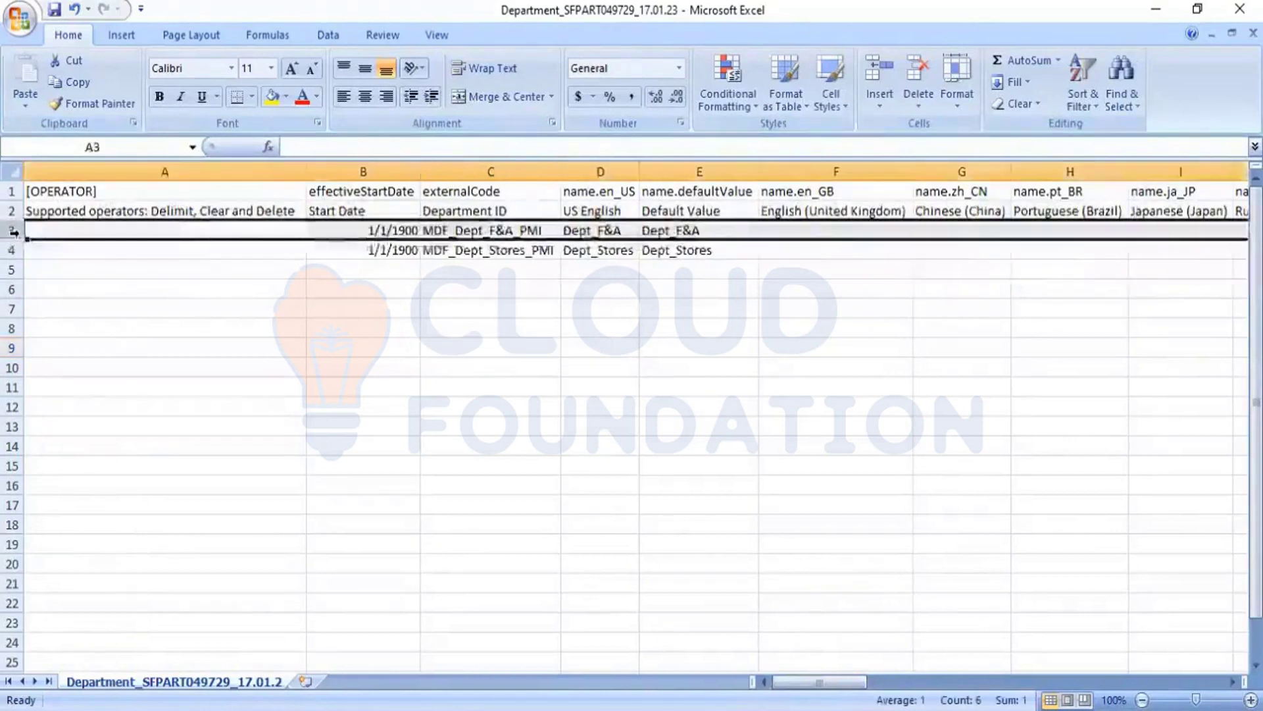
key("shift+Down")
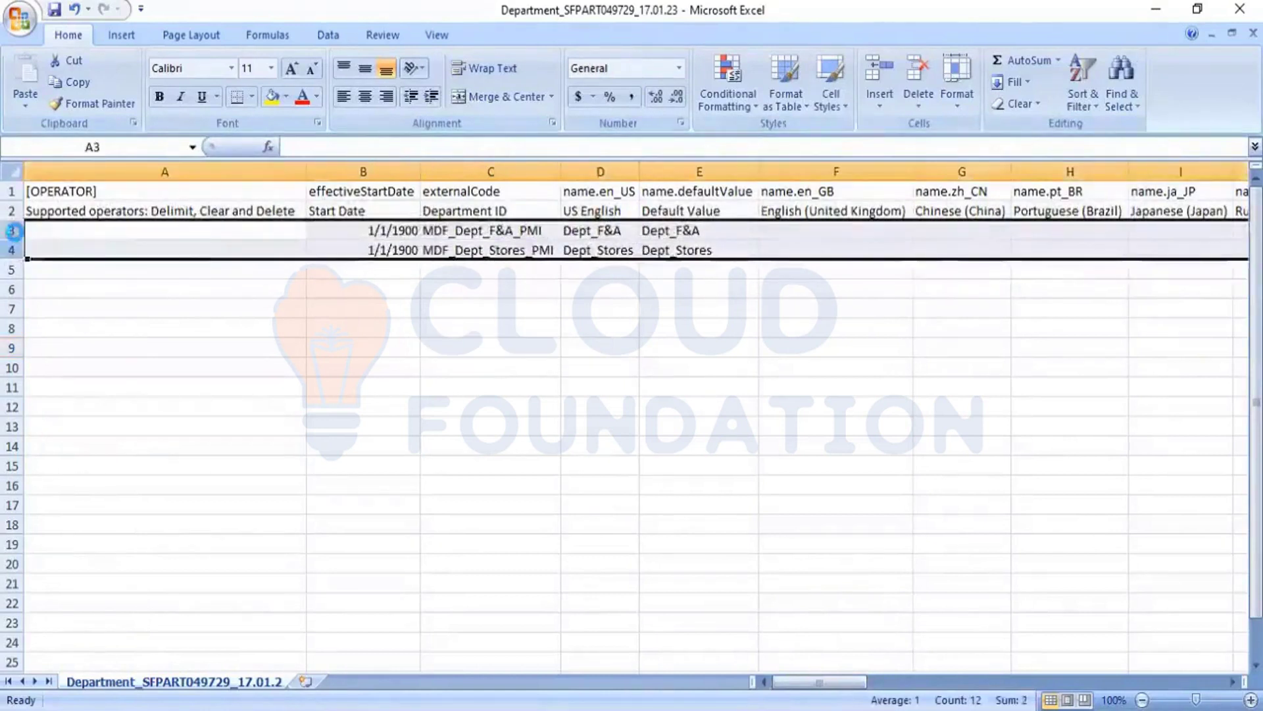
key("ctrl+c")
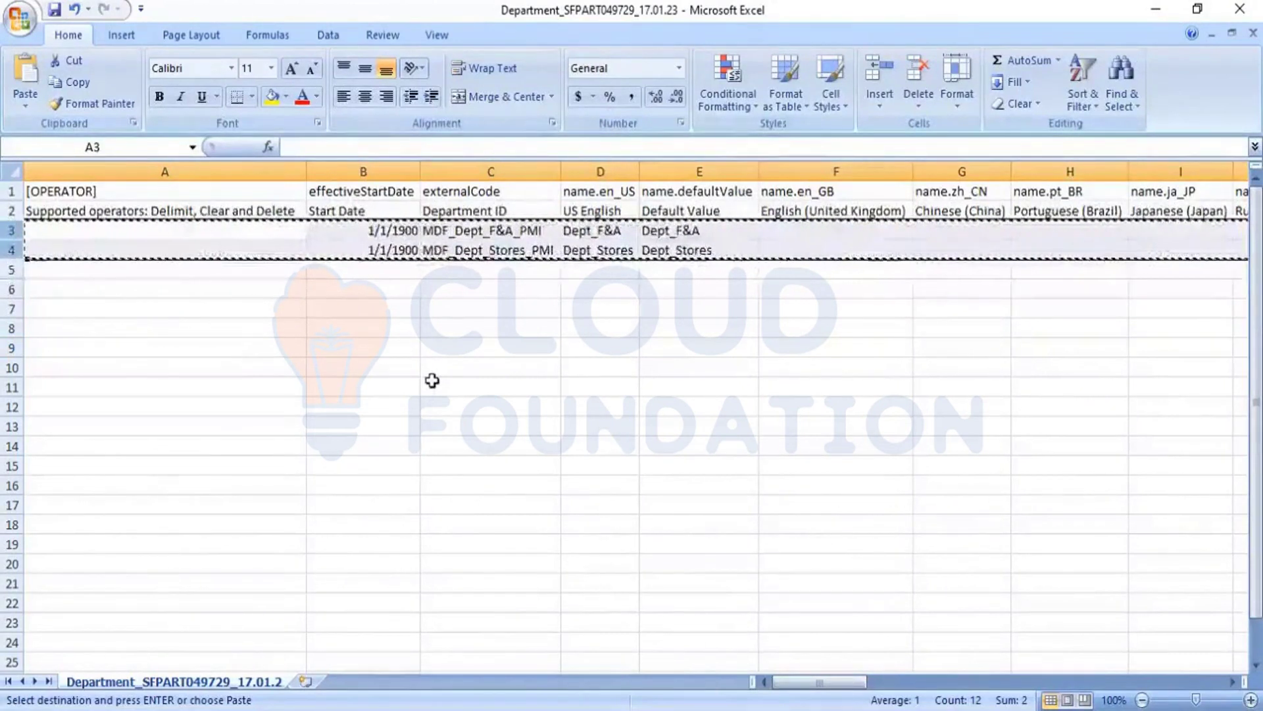
key("alt+Tab")
Step: Paste the two copied department rows into the template starting at cell A3
key("ctrl+v")
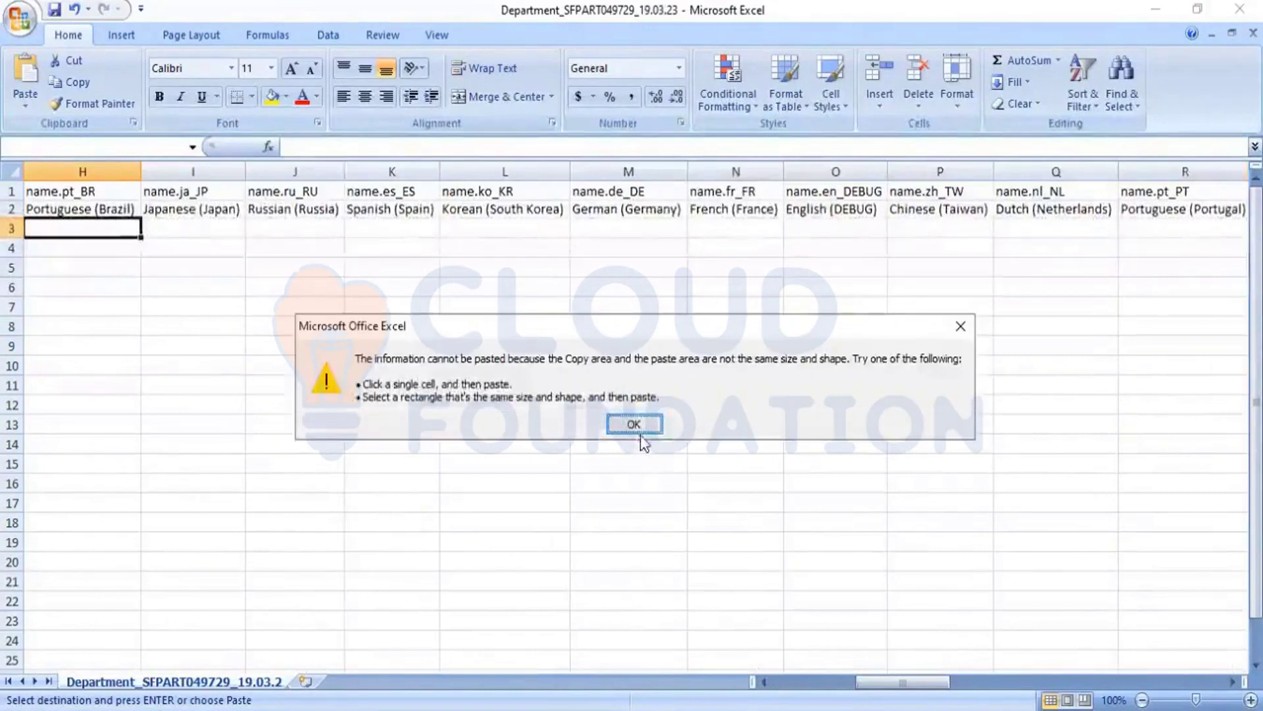
left_click(642, 428)
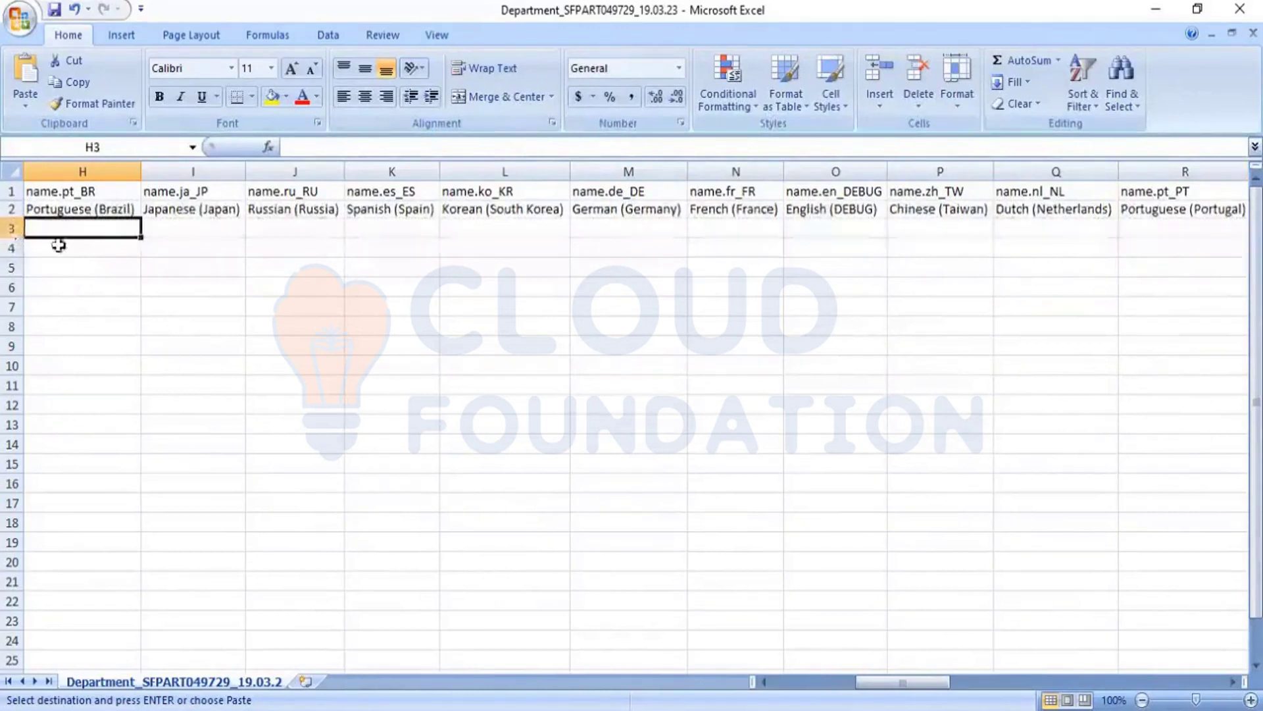
key("Left")
key("Left")
key("Left")
key("Left")
key("Left")
key("Left")
key("Left")
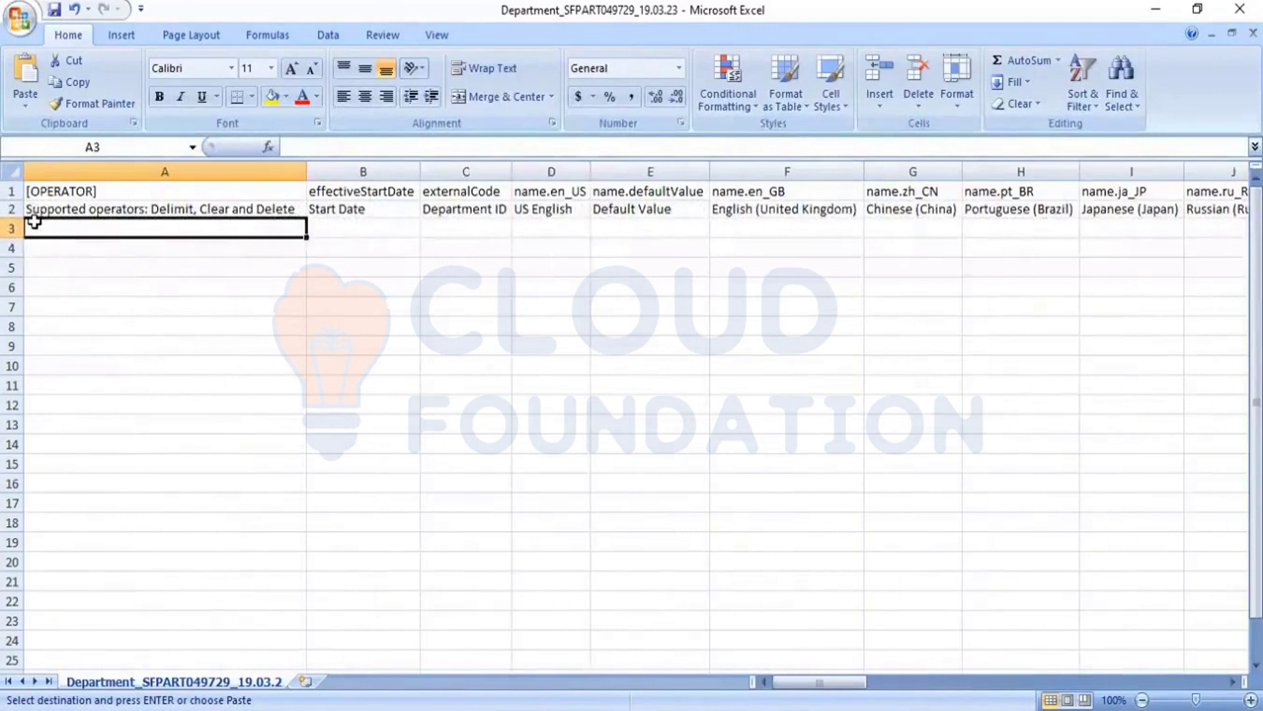
key("ctrl+v")
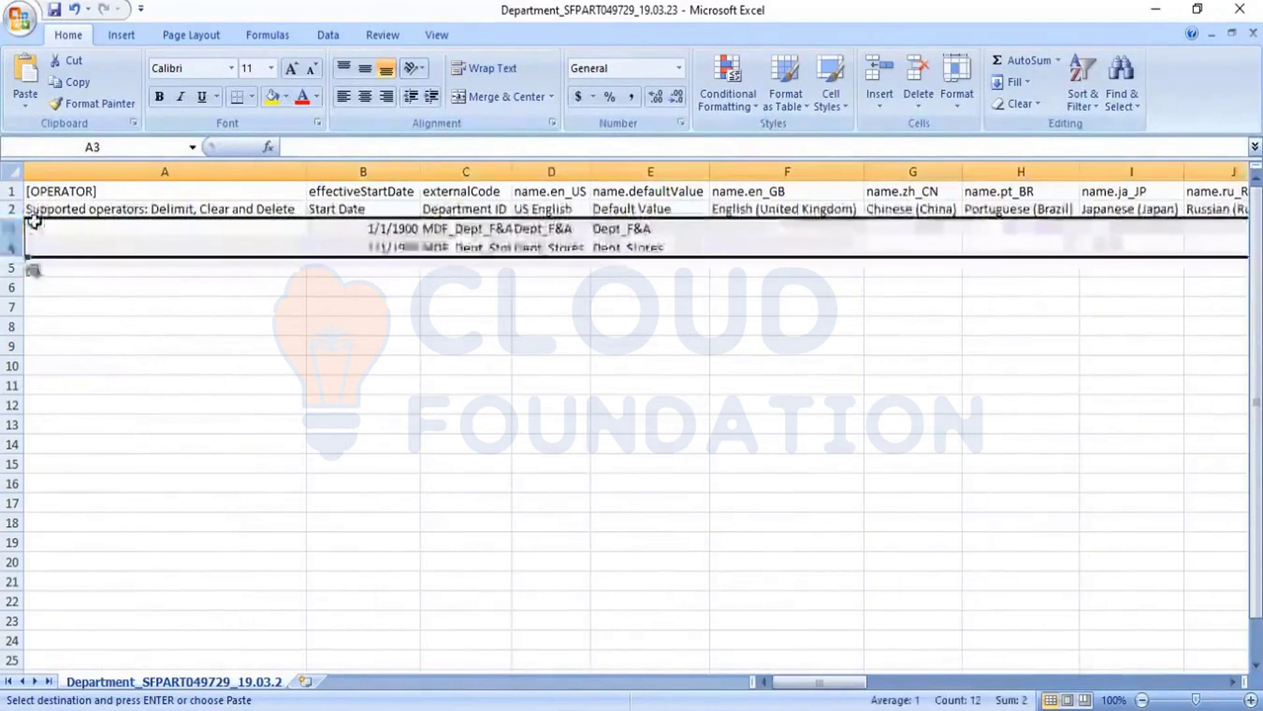
left_click(351, 326)
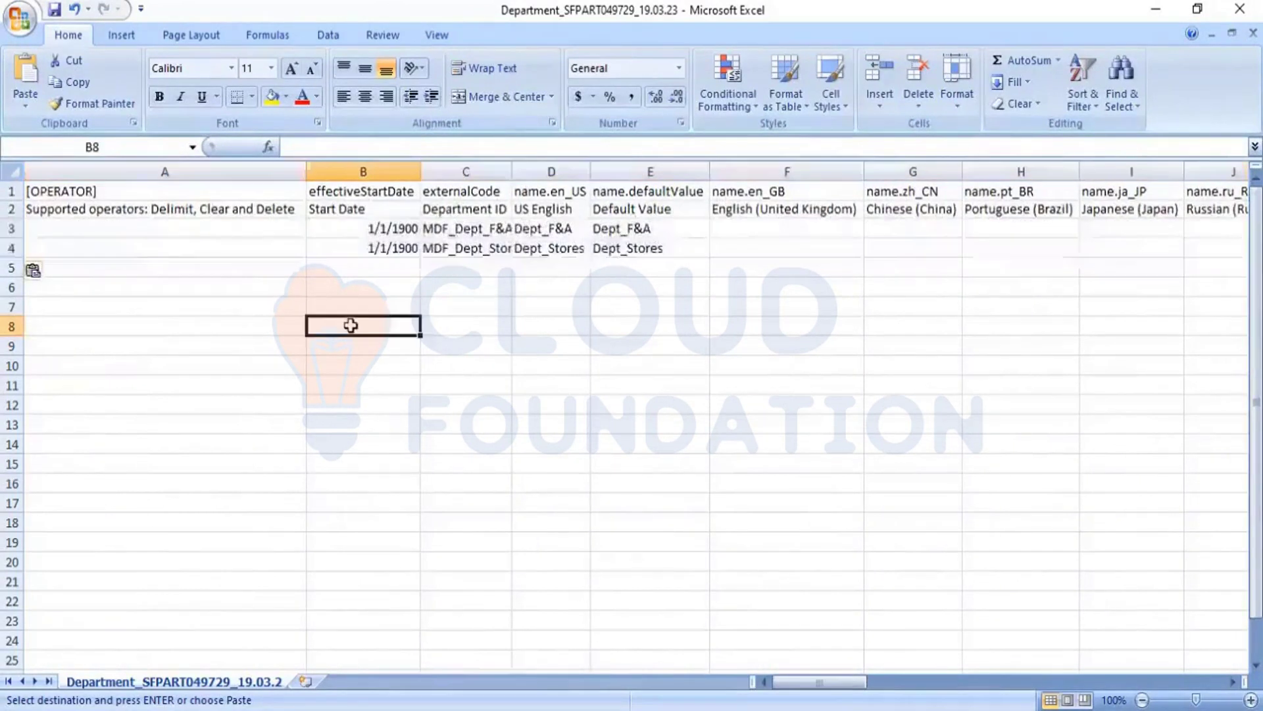
Step: Check the start dates of the two pasted departments in cells B3 and B4
left_click(398, 230)
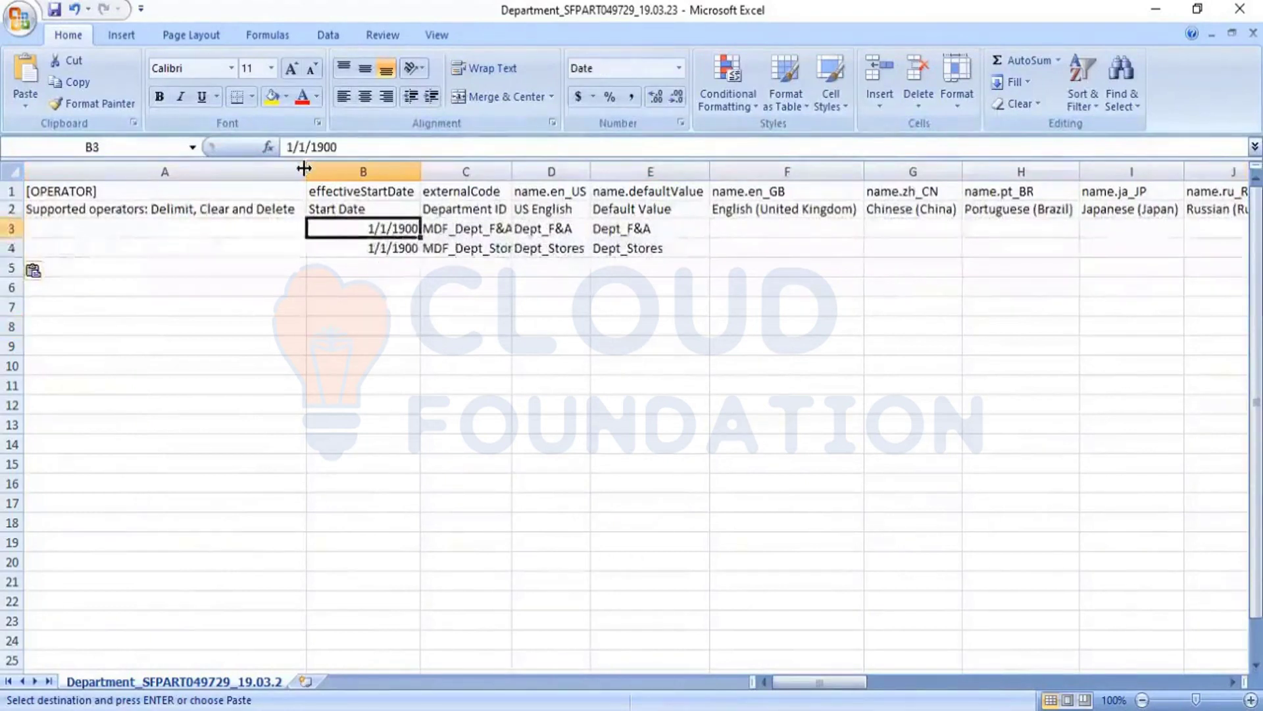
left_click(294, 147)
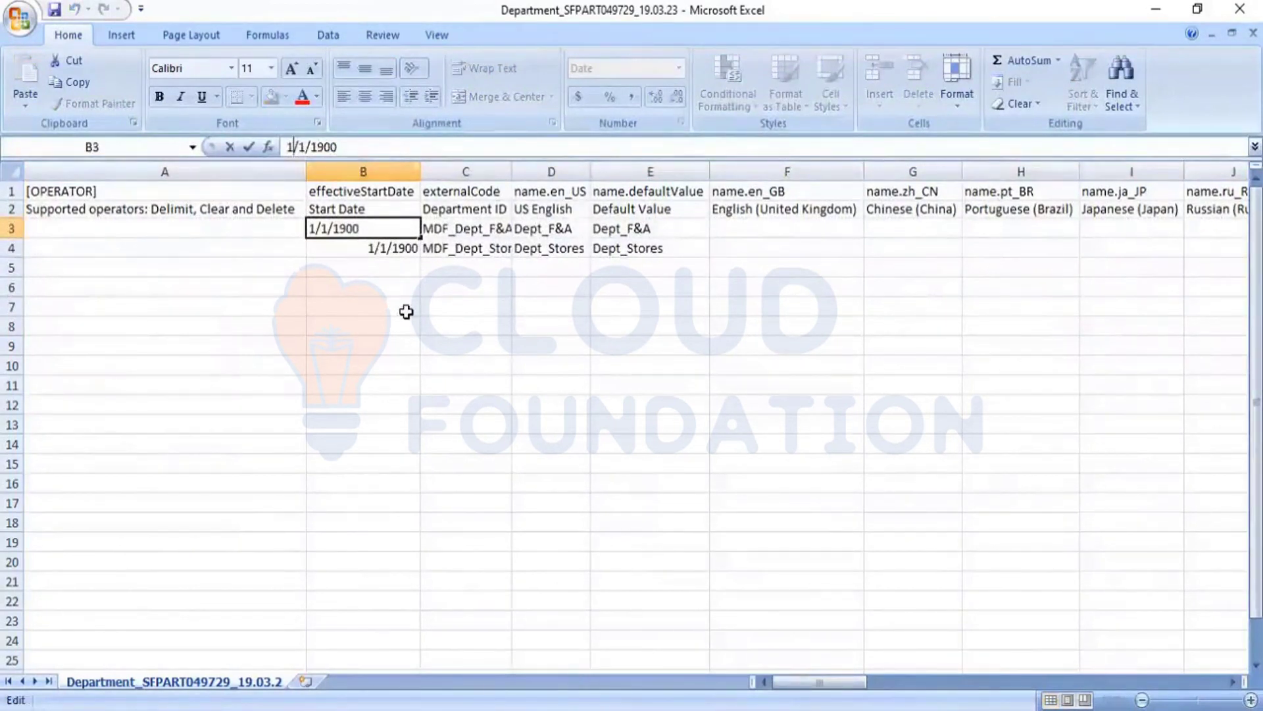
left_click(398, 253)
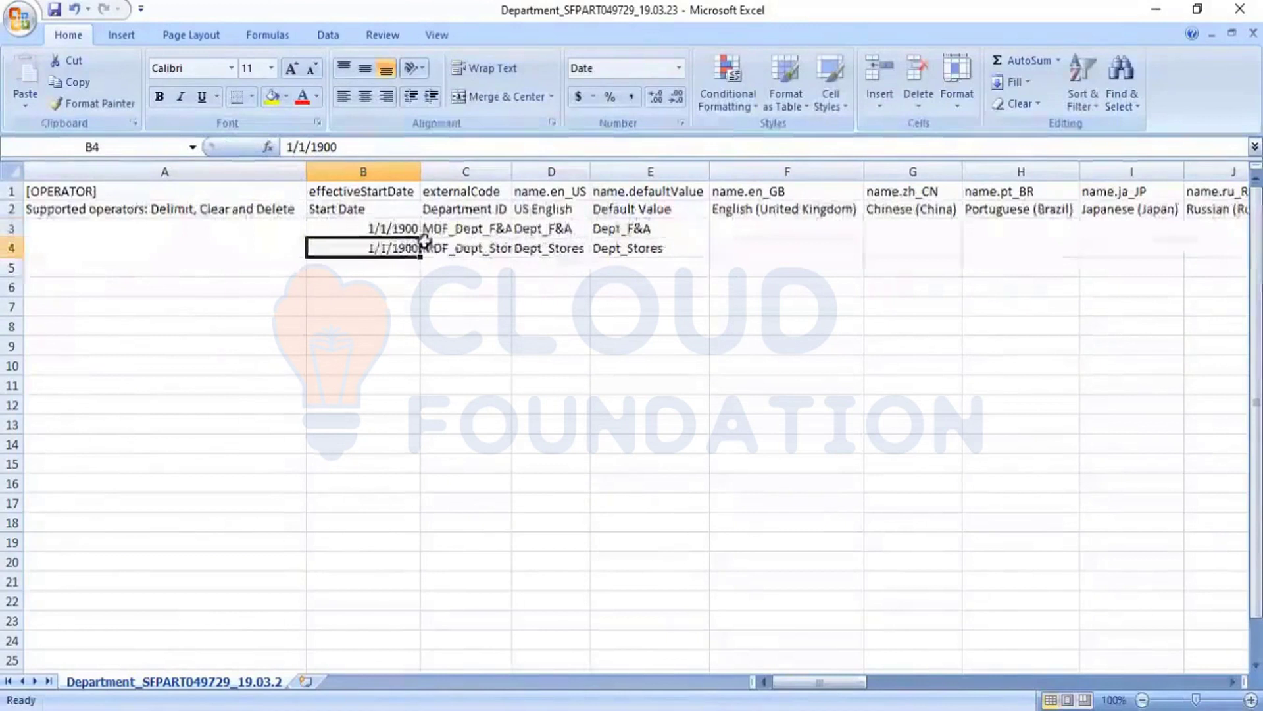
Step: Auto-fit the Department ID column and replace the ID in C3 with Dept_Admin_PMI
left_click(478, 233)
double_click(514, 171)
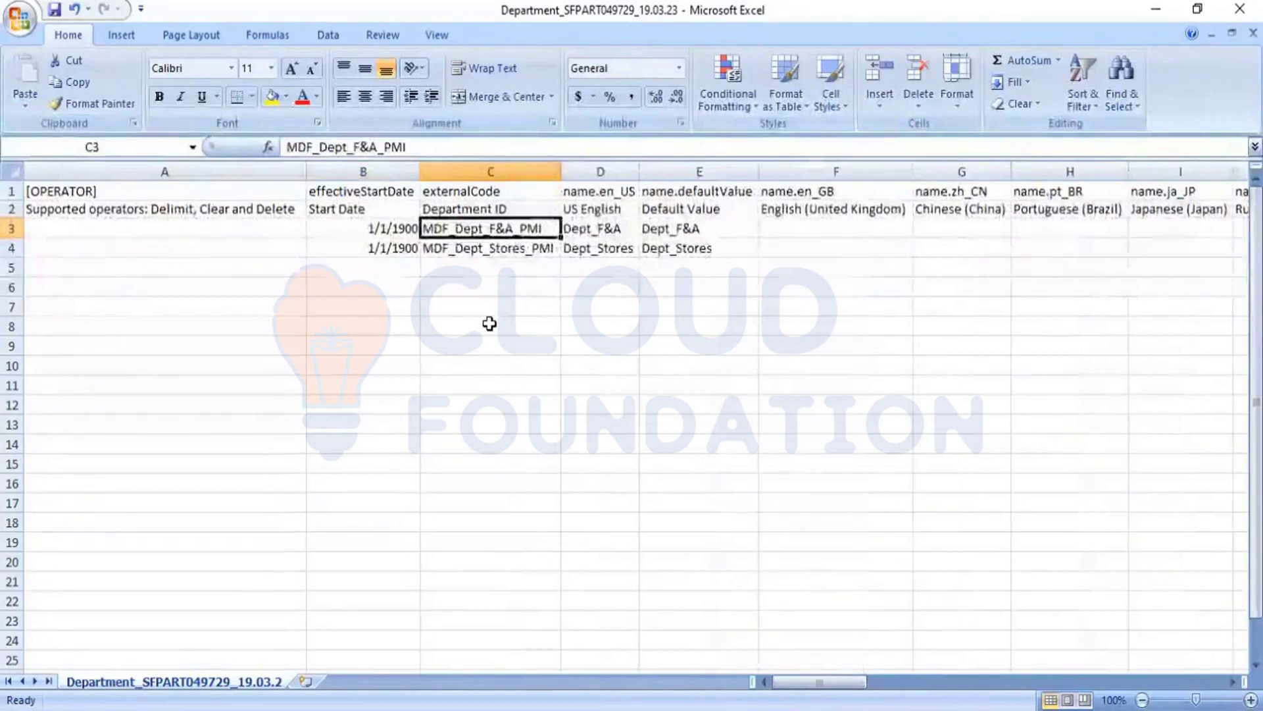
type("DPE")
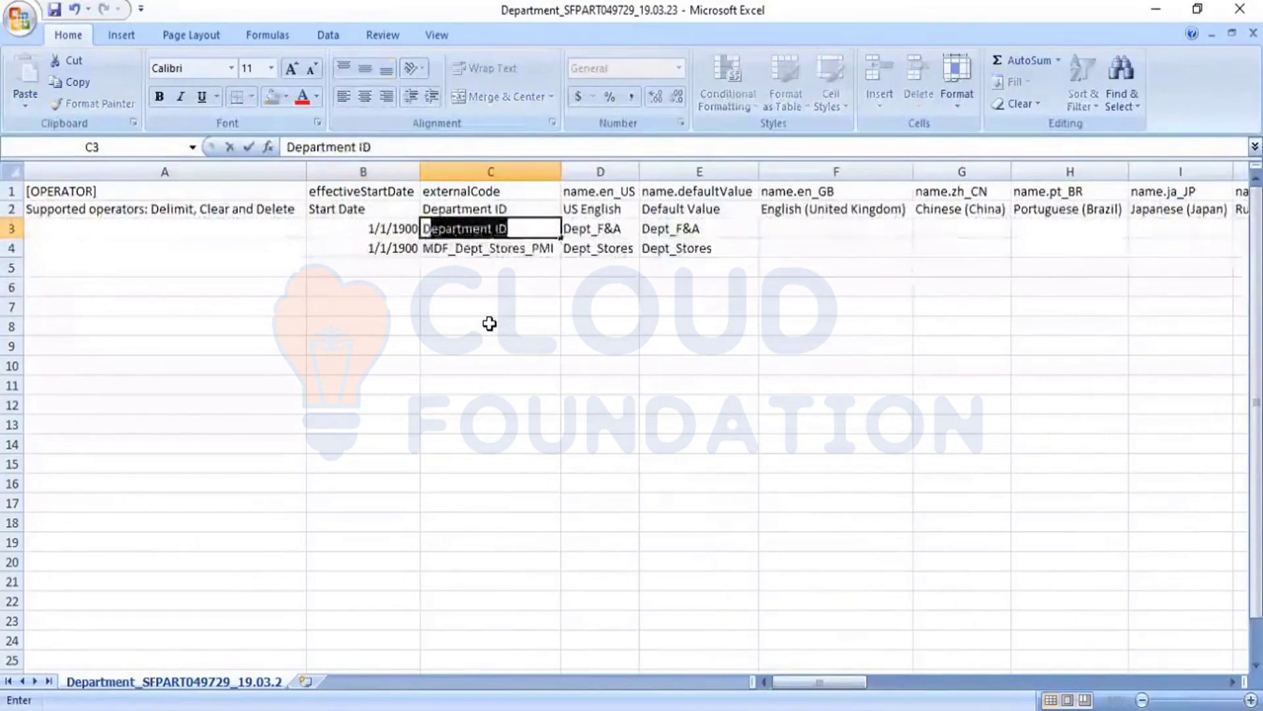
key("BackSpace")
key("BackSpace")
key("BackSpace")
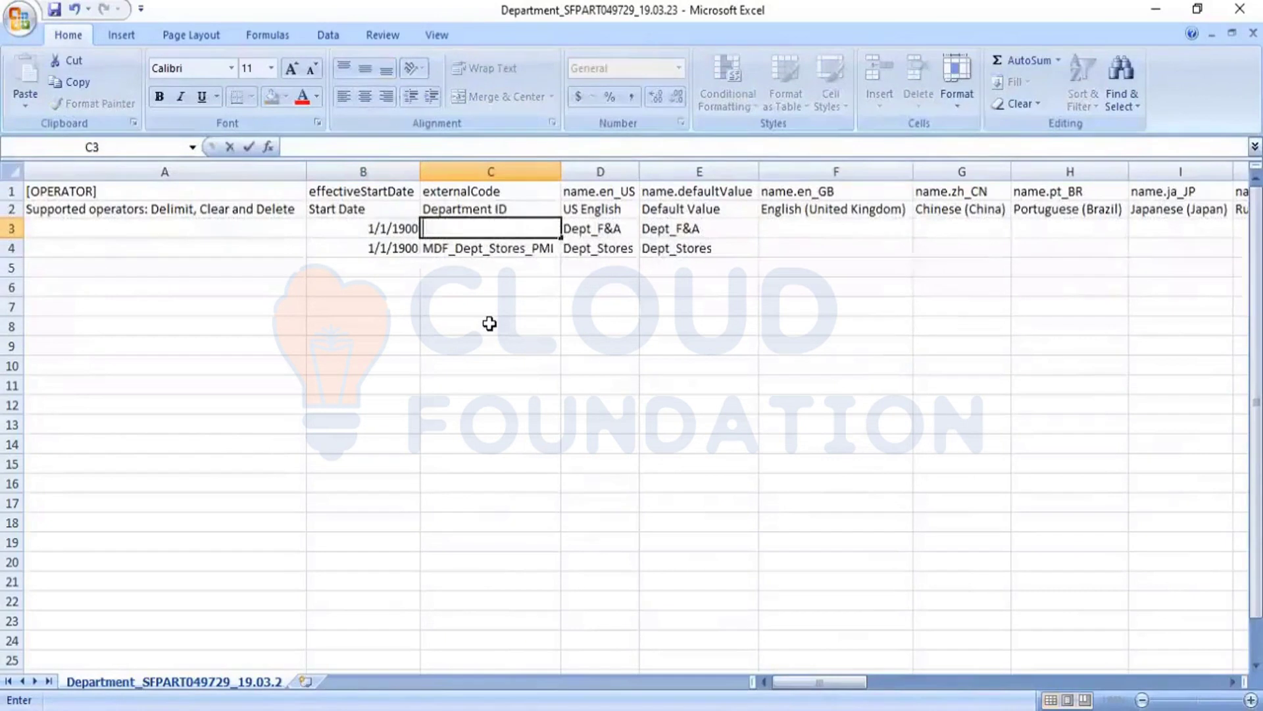
type("Dep")
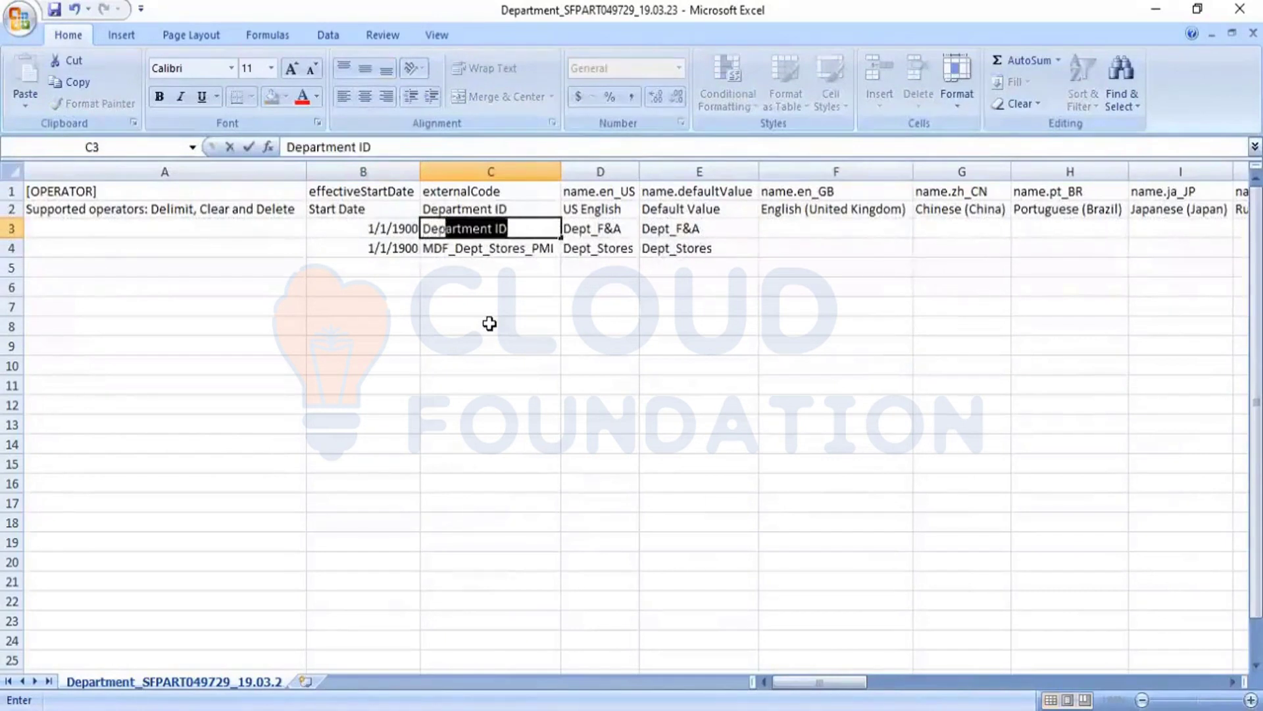
type("t_")
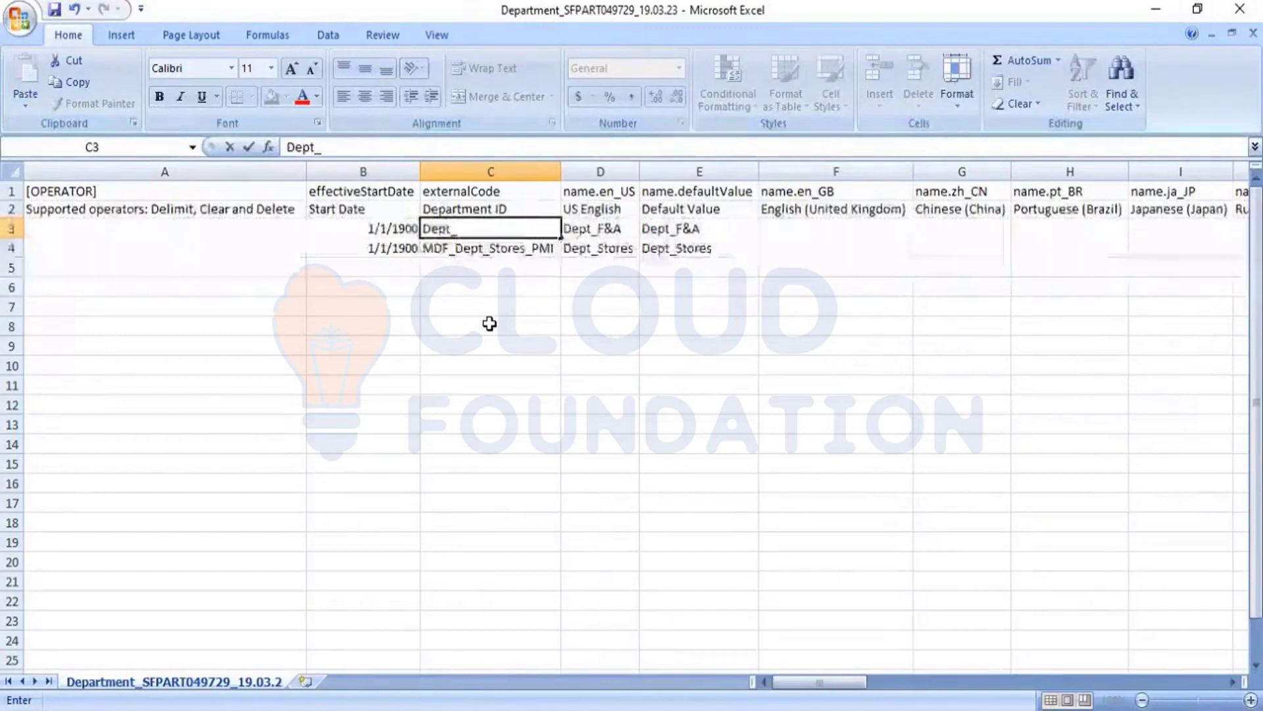
type("Admi")
key("BackSpace")
type("mi")
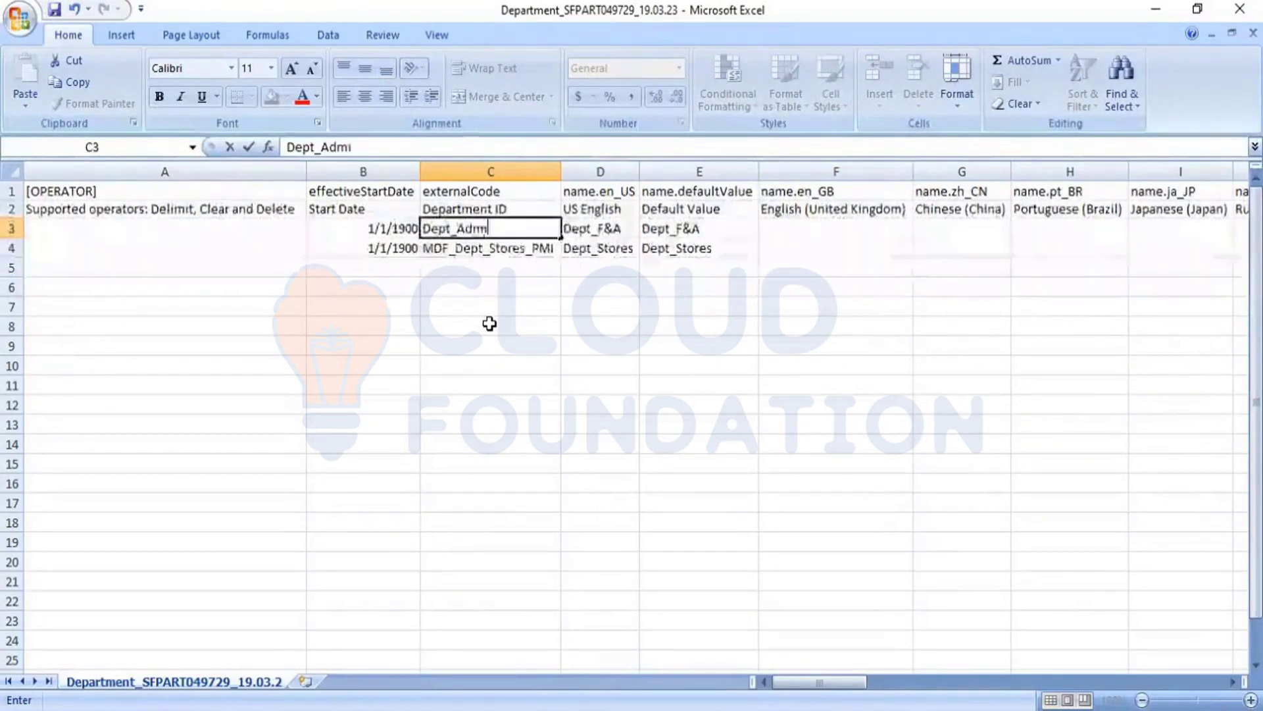
type("n_")
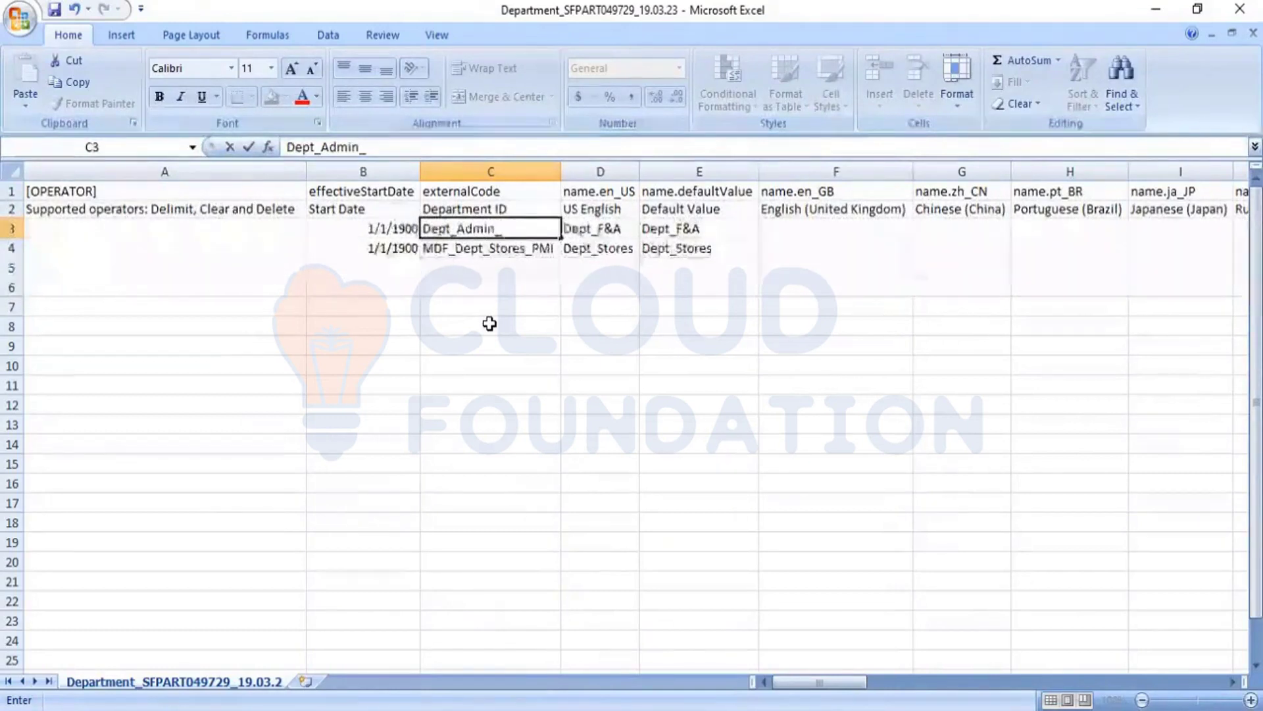
type("PMI")
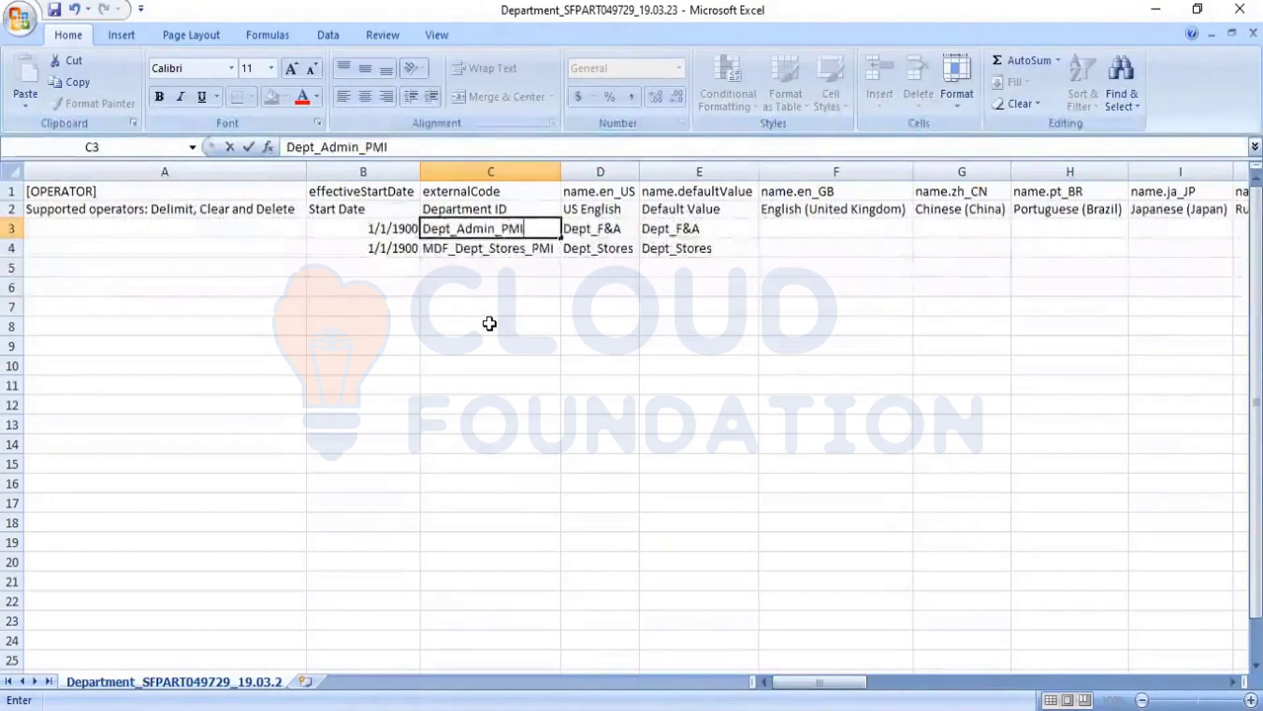
Step: Replace the US English name of the first department in D3 with Dept_Admin
left_click(604, 232)
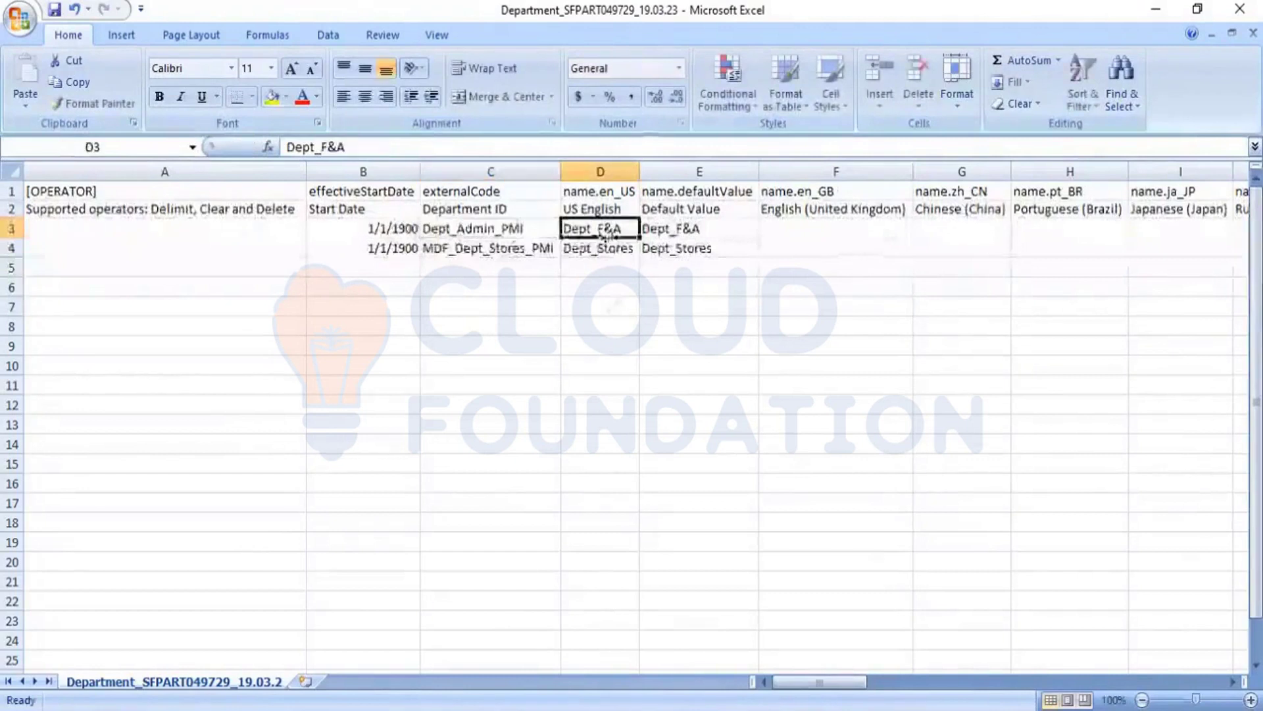
type("Dept")
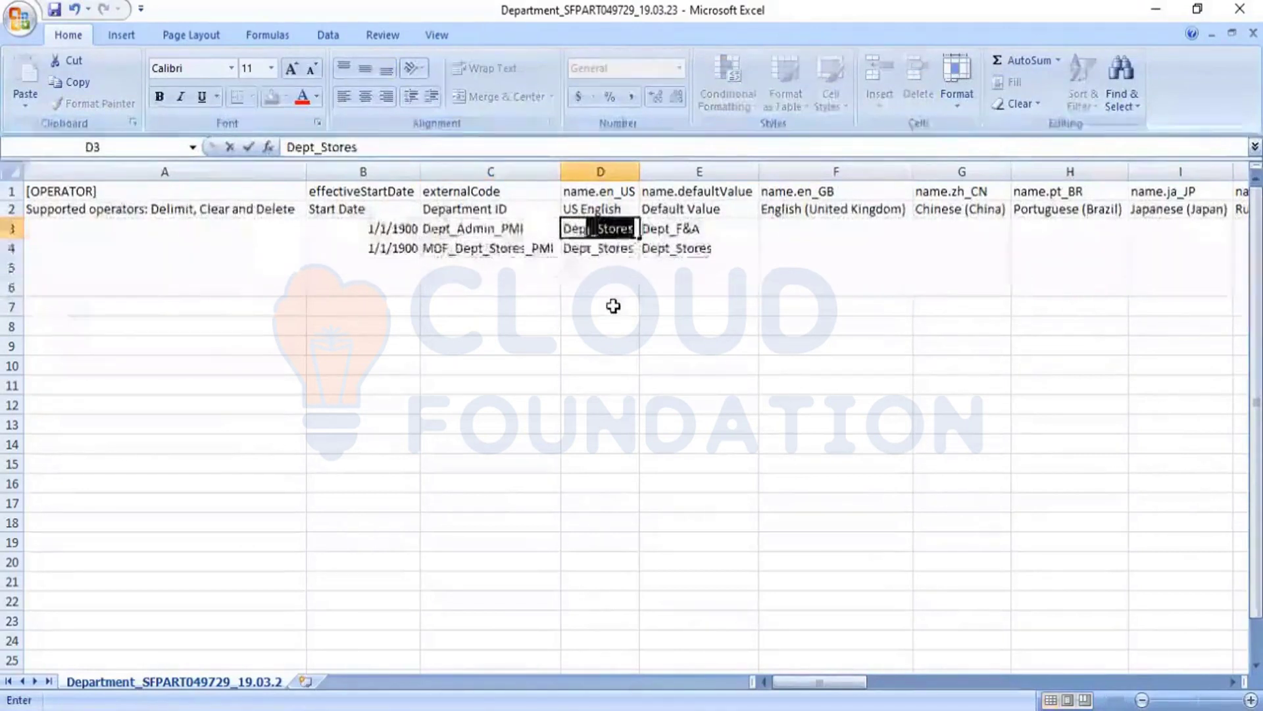
type("_")
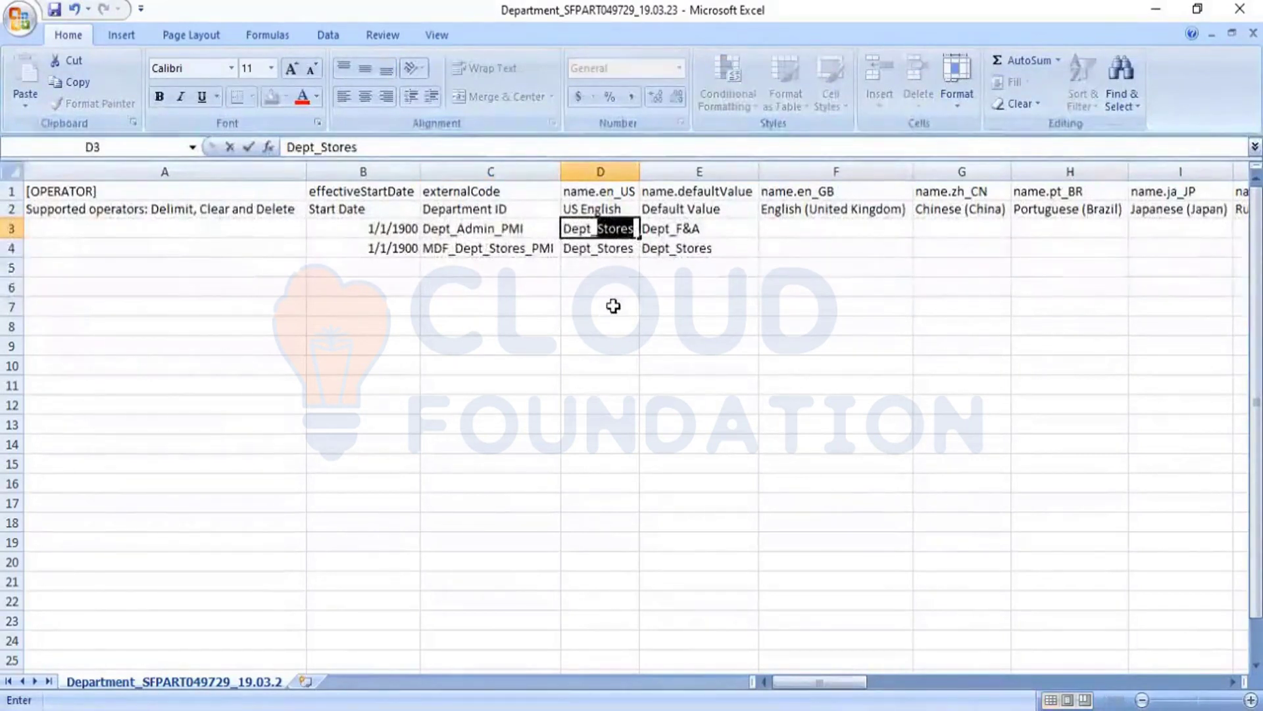
type("Admin")
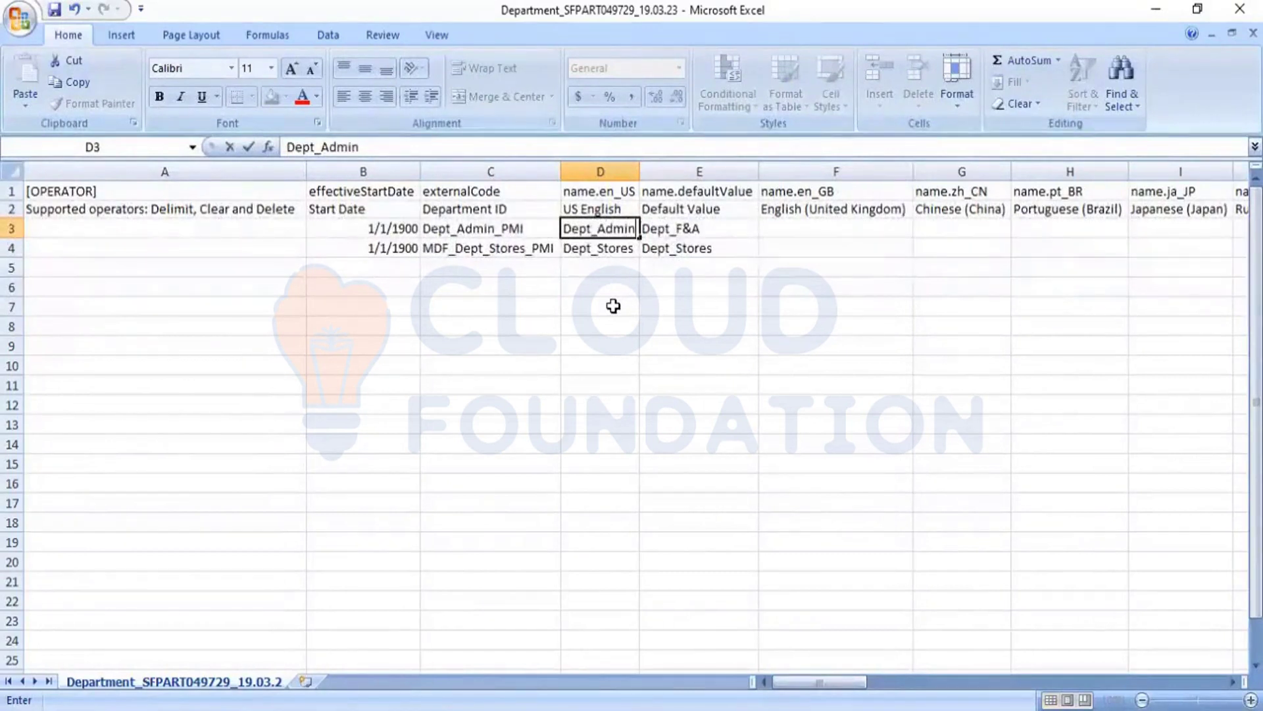
key("Tab")
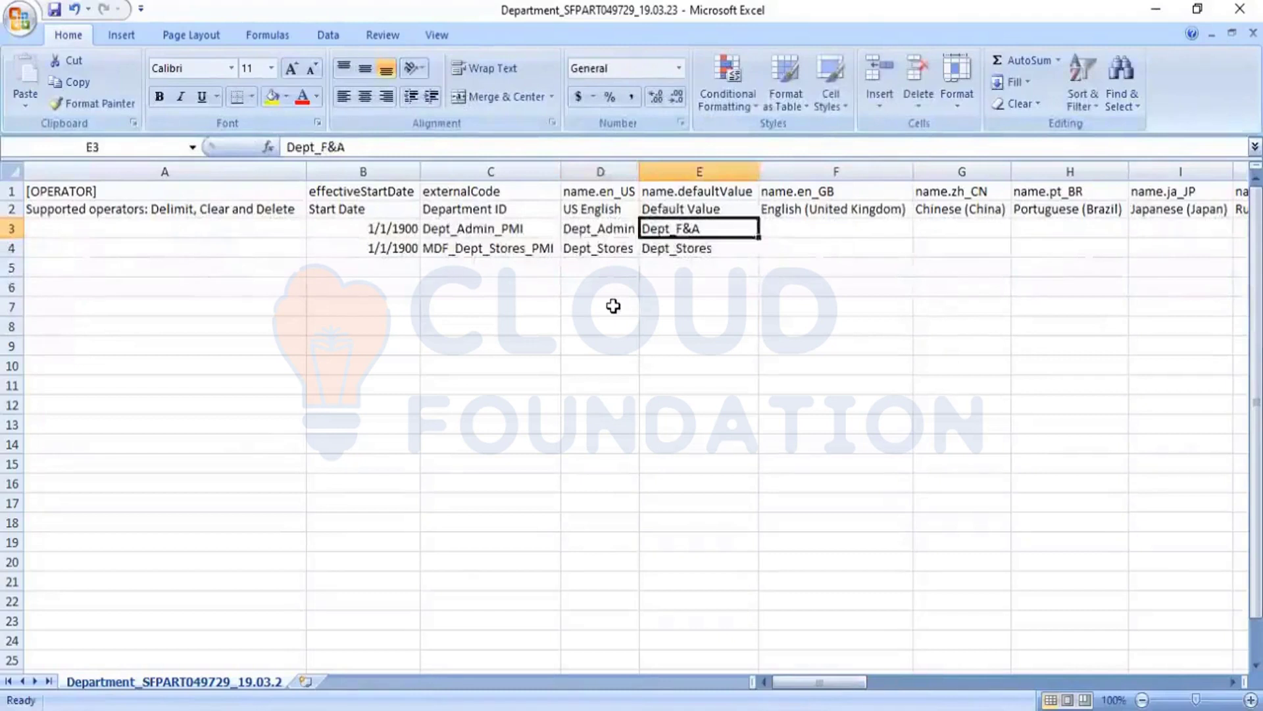
Step: Copy the Dept_Admin name from D3 into the default value cell E3, and go to the second department's ID in C4
key("Left")
key("ctrl+c")
key("Right")
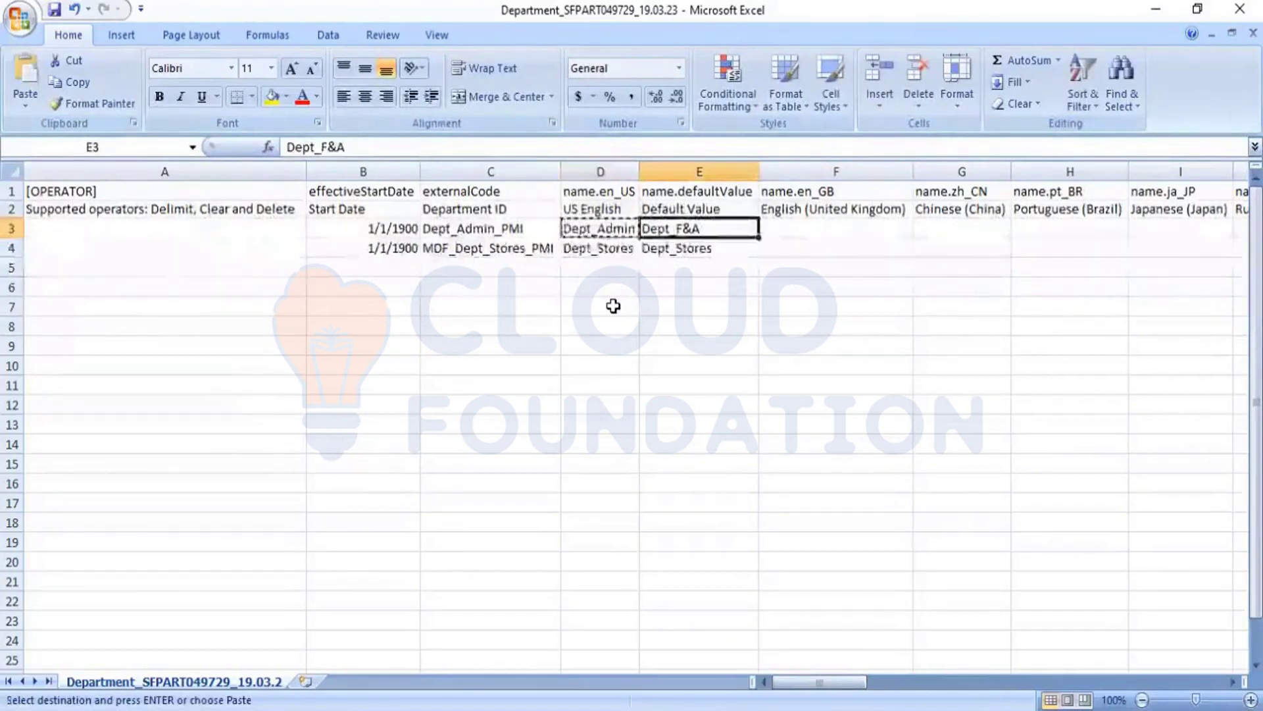
key("ctrl+v")
key("Left")
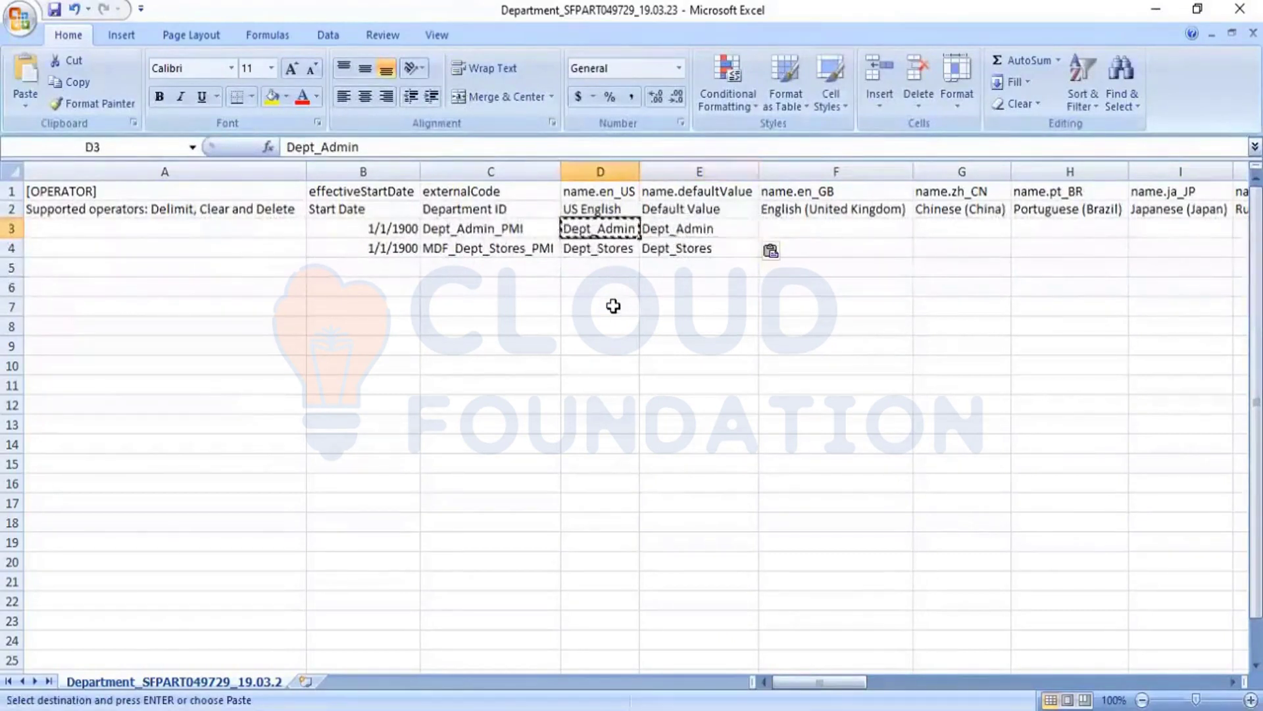
key("Left")
key("Down")
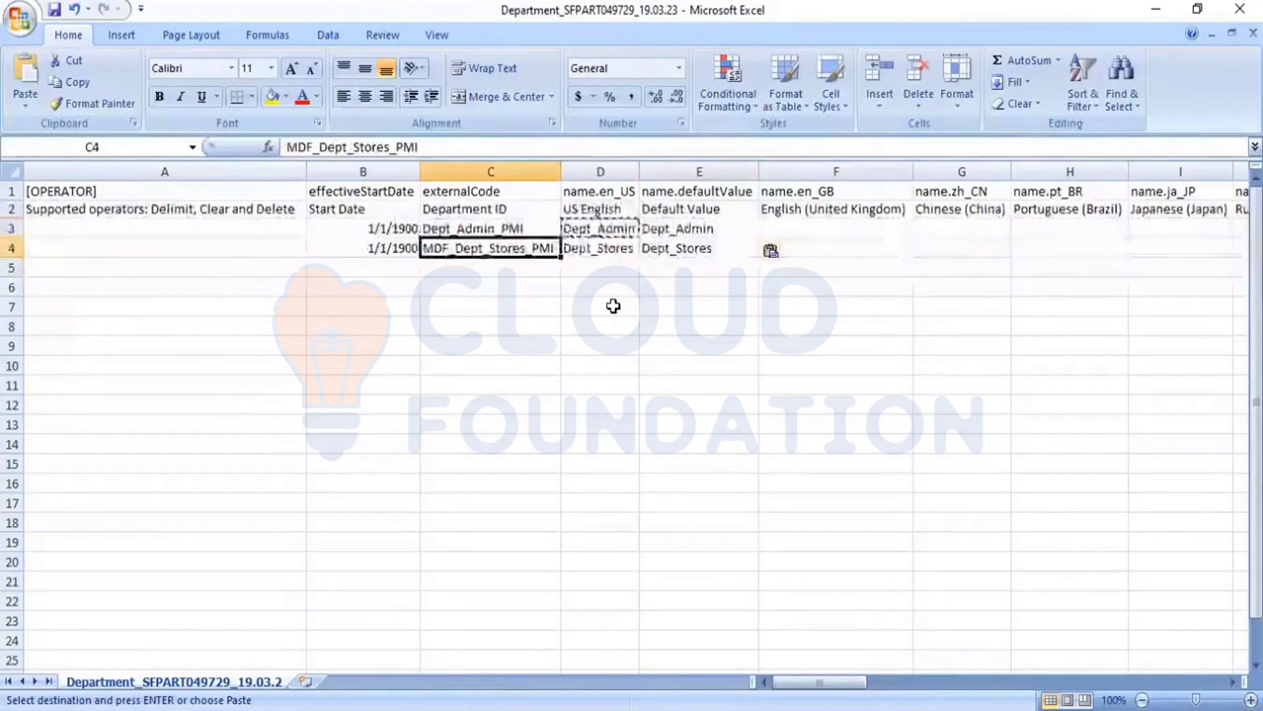